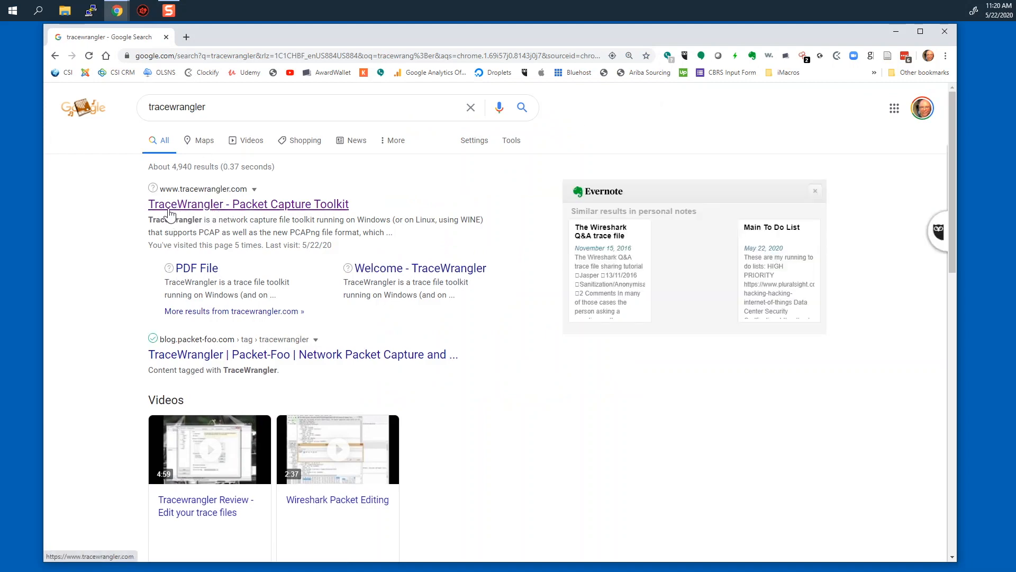
- Open the TraceWrangler website from the search results and read its introduction and features list
{"action": "left_click", "coordinate": [259, 209]}
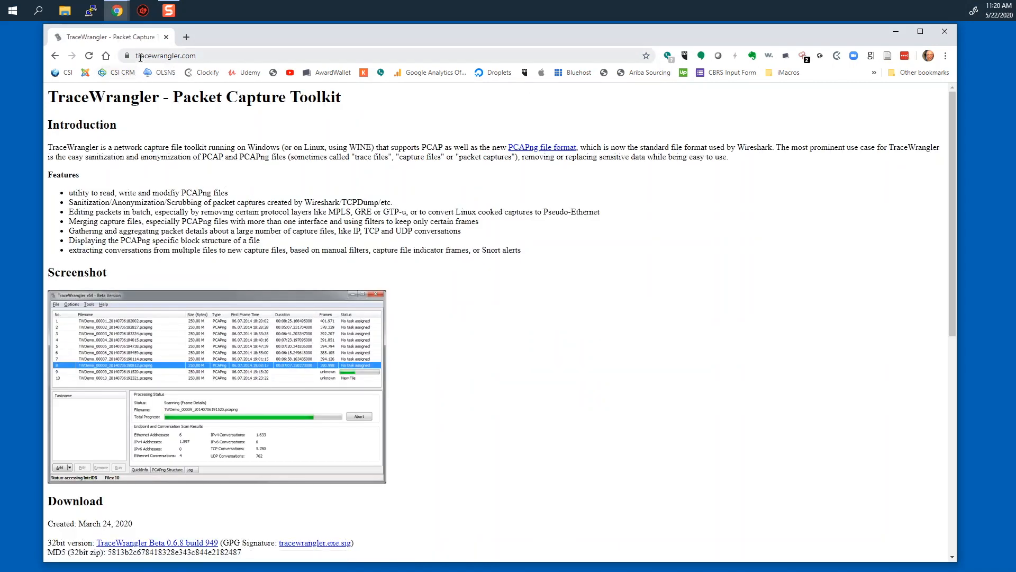
{"action": "left_click_drag", "start_coordinate": [196, 56], "coordinate": [131, 56]}
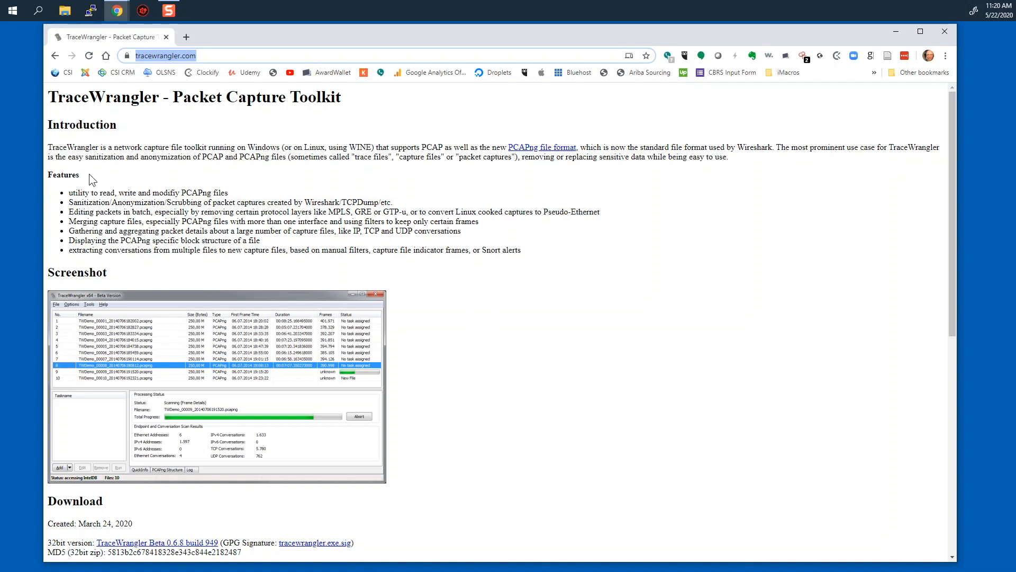
{"action": "left_click_drag", "start_coordinate": [49, 148], "coordinate": [376, 144]}
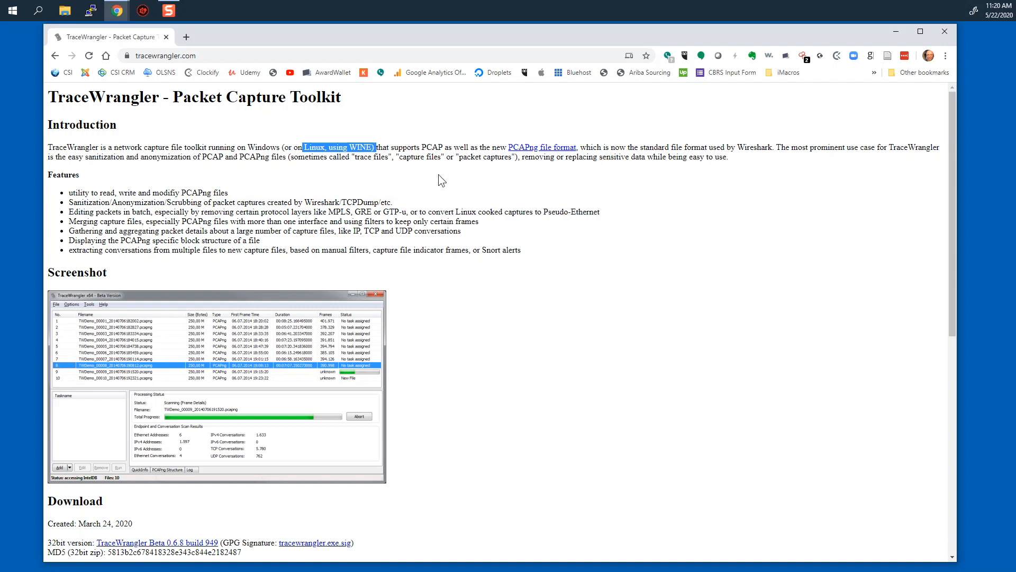
{"action": "left_click_drag", "start_coordinate": [423, 147], "coordinate": [775, 149]}
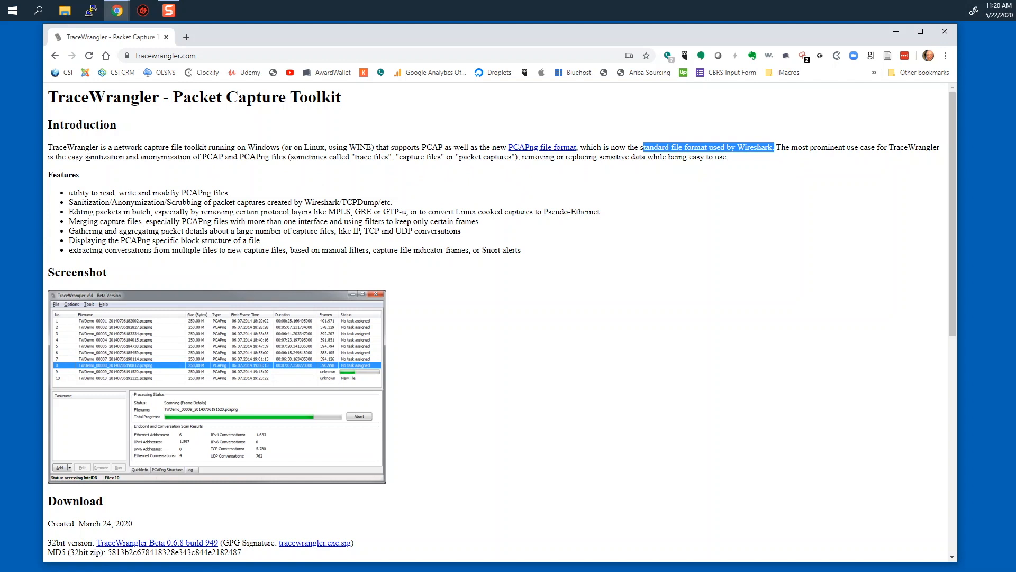
{"action": "left_click_drag", "start_coordinate": [85, 157], "coordinate": [255, 158]}
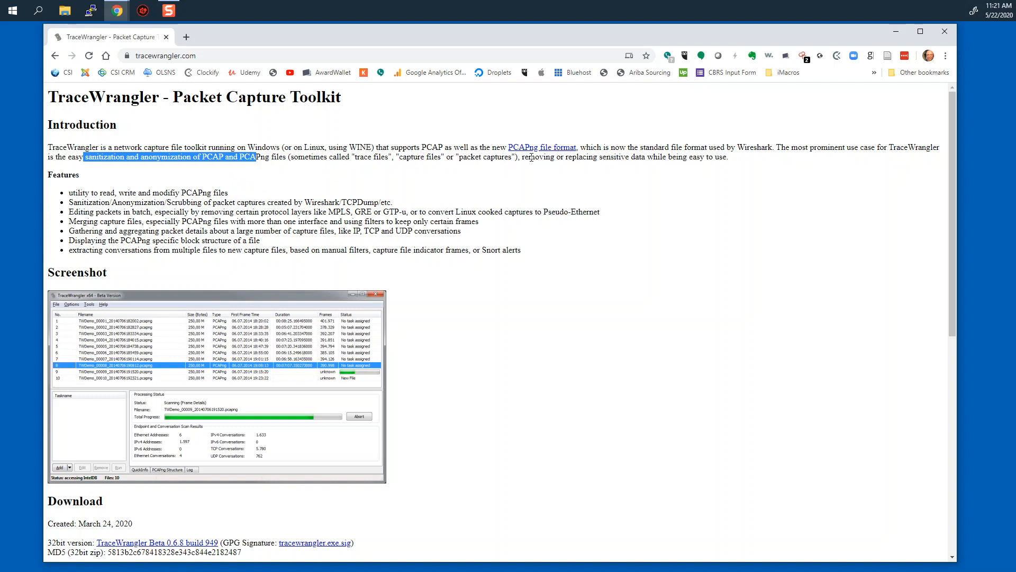
{"action": "left_click_drag", "start_coordinate": [522, 157], "coordinate": [710, 162]}
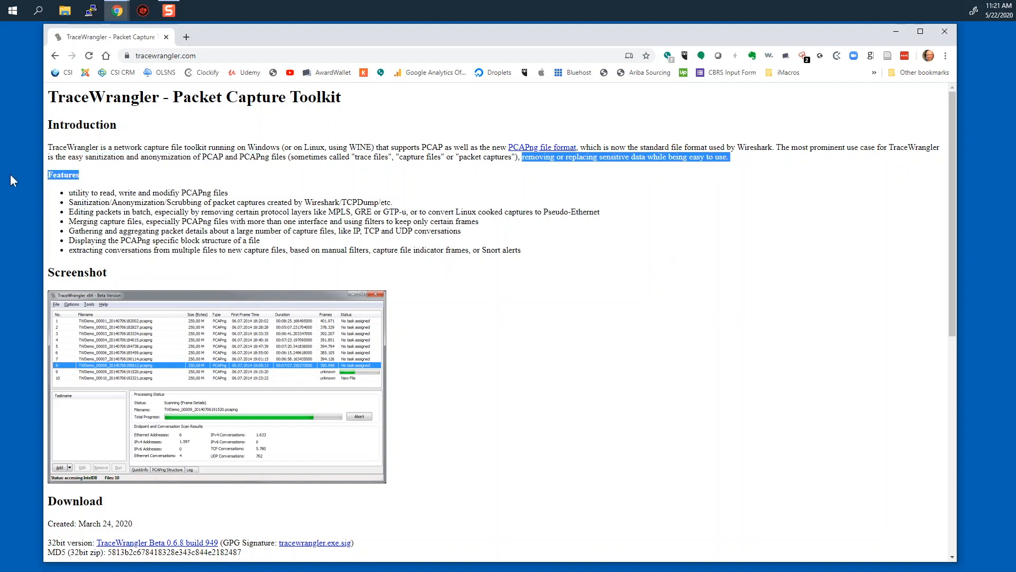
{"action": "left_click", "coordinate": [69, 194]}
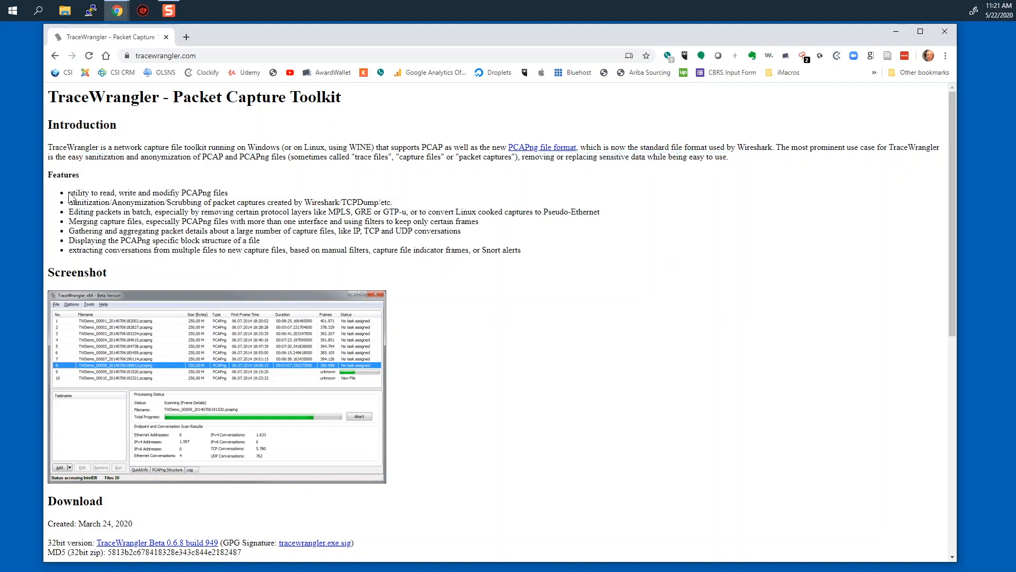
{"action": "left_click_drag", "start_coordinate": [70, 193], "coordinate": [517, 250]}
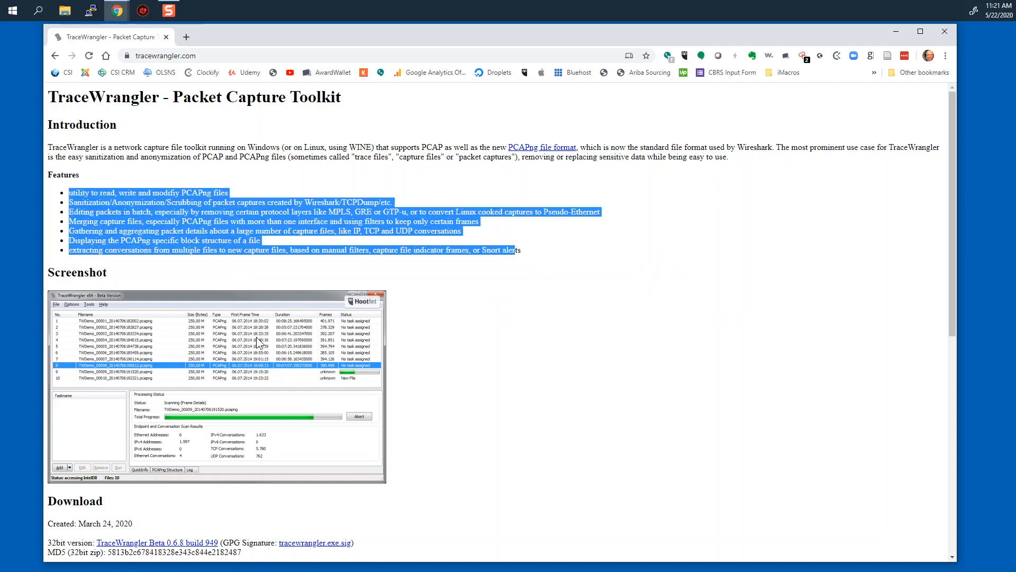
- Download the 64bit version of TraceWrangler Beta 0.6.8 build 949 and open the downloaded zip archive
{"action": "scroll", "coordinate": [257, 339], "scroll_direction": "down", "scroll_amount": 4}
{"action": "scroll", "coordinate": [256, 335], "scroll_direction": "down", "scroll_amount": 2}
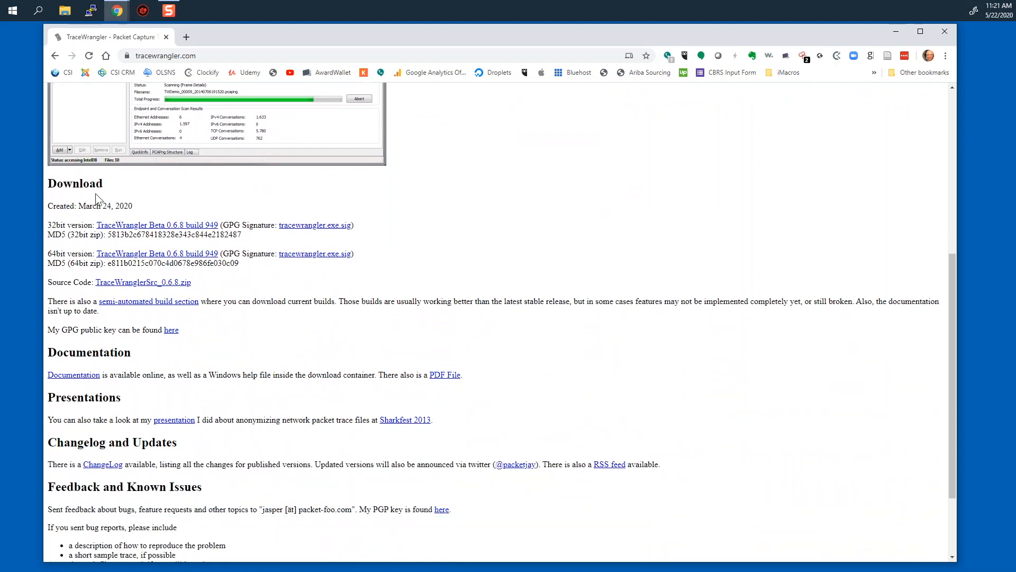
{"action": "left_click_drag", "start_coordinate": [48, 183], "coordinate": [112, 185]}
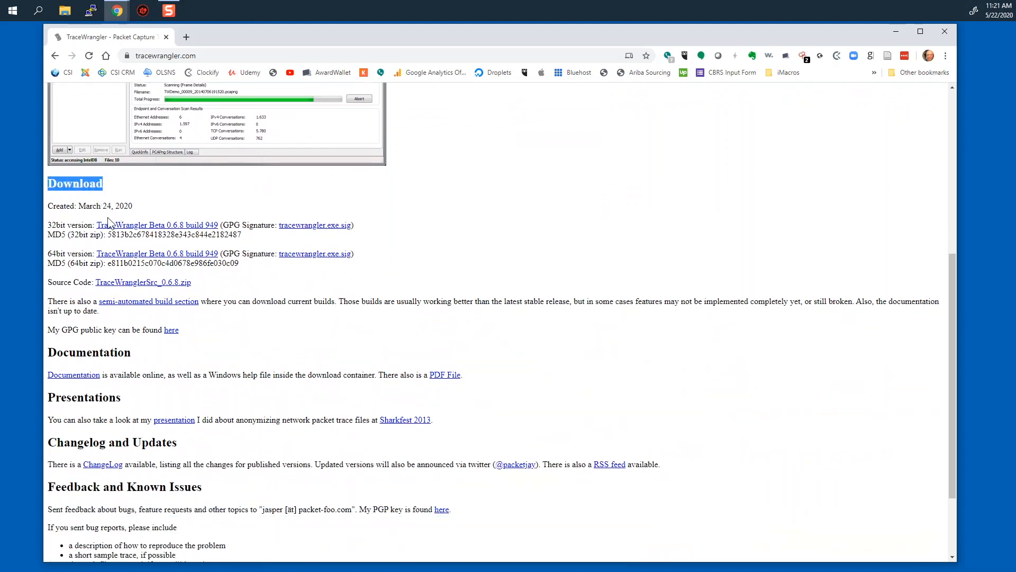
{"action": "left_click_drag", "start_coordinate": [48, 206], "coordinate": [137, 205]}
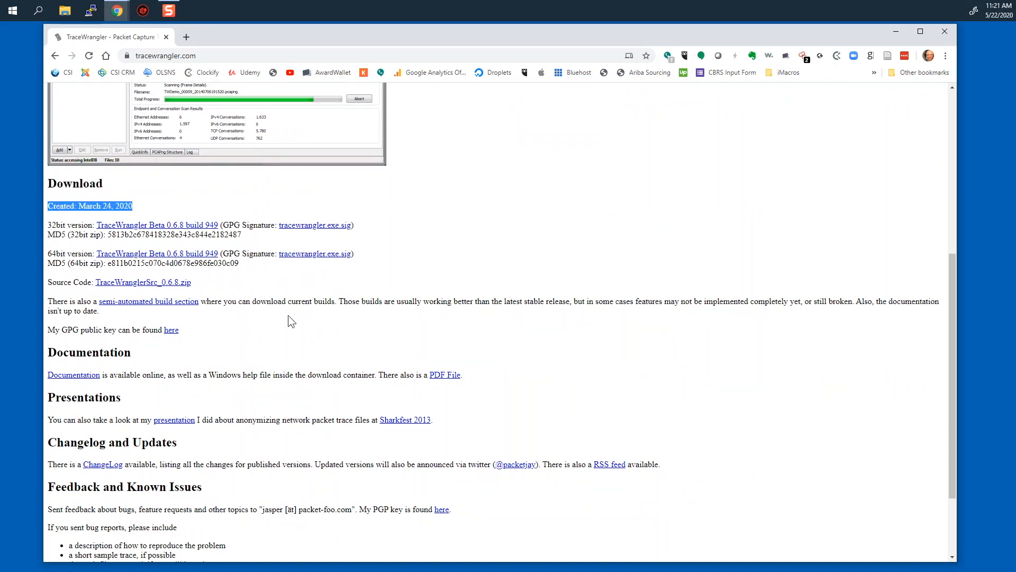
{"action": "left_click", "coordinate": [188, 254]}
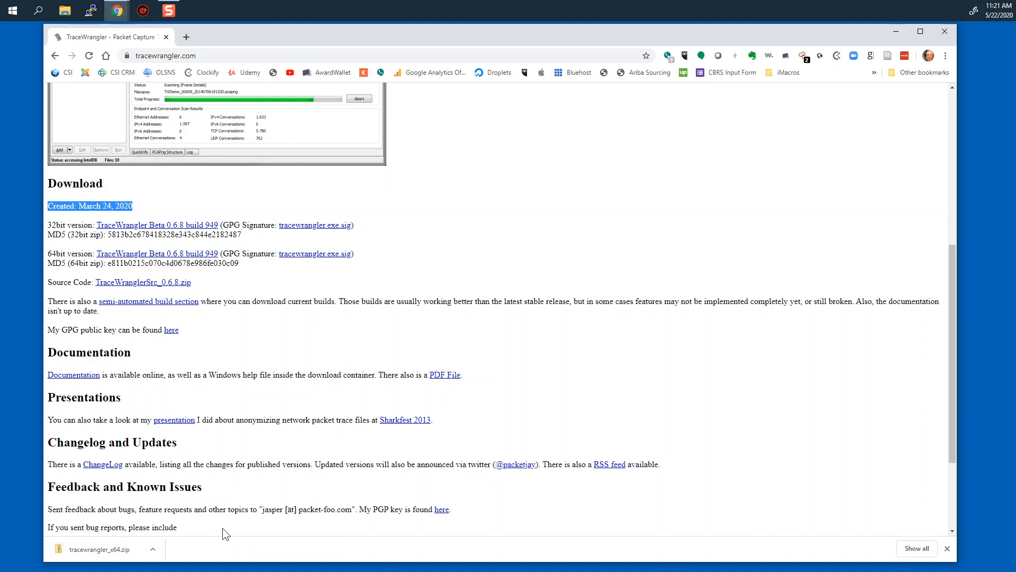
{"action": "left_click", "coordinate": [108, 550]}
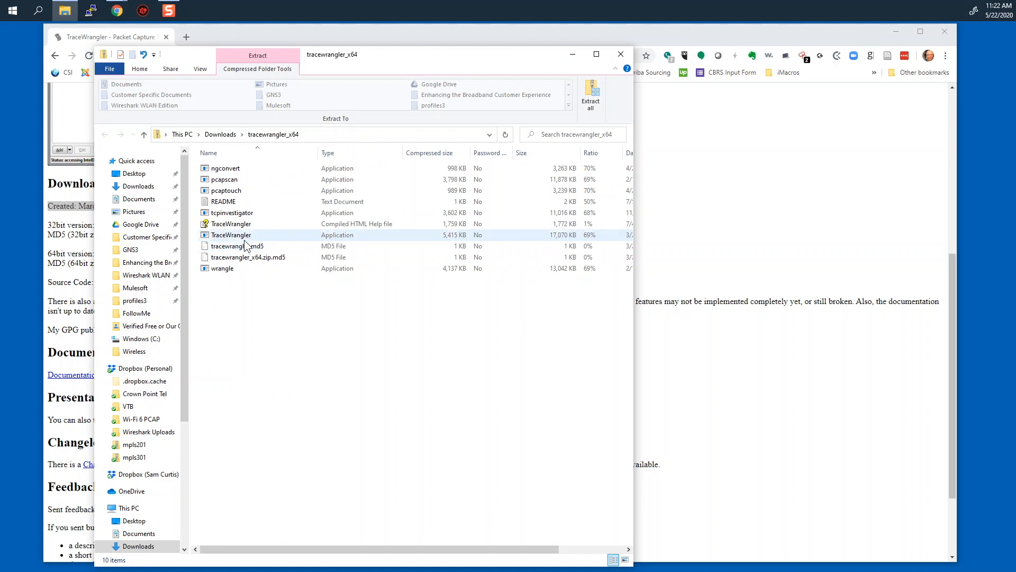
- Read the general information and installation notes in the archive's README, then close it
{"action": "double_click", "coordinate": [231, 204]}
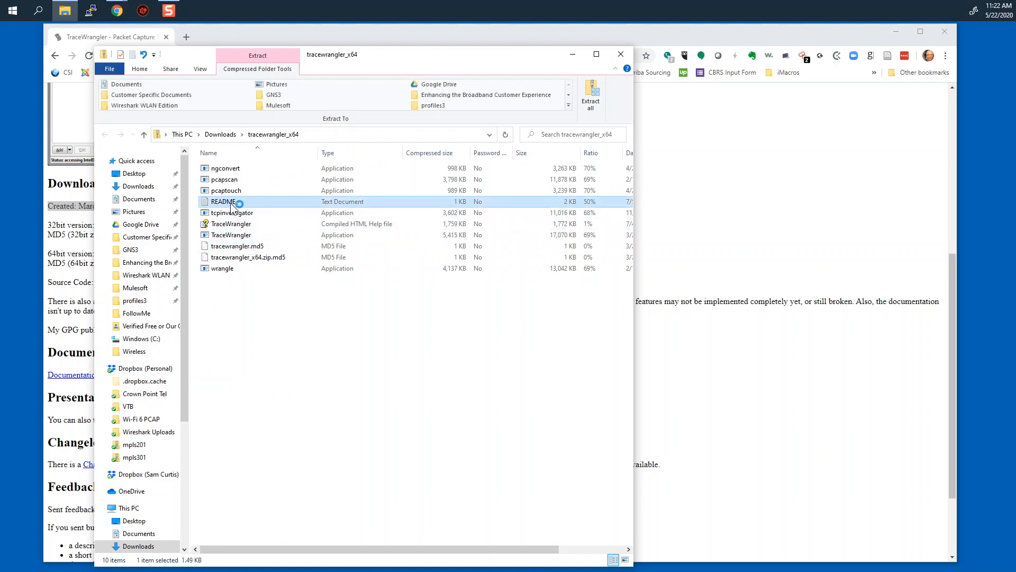
{"action": "left_click_drag", "start_coordinate": [474, 139], "coordinate": [375, 125]}
{"action": "left_click_drag", "start_coordinate": [191, 173], "coordinate": [328, 207]}
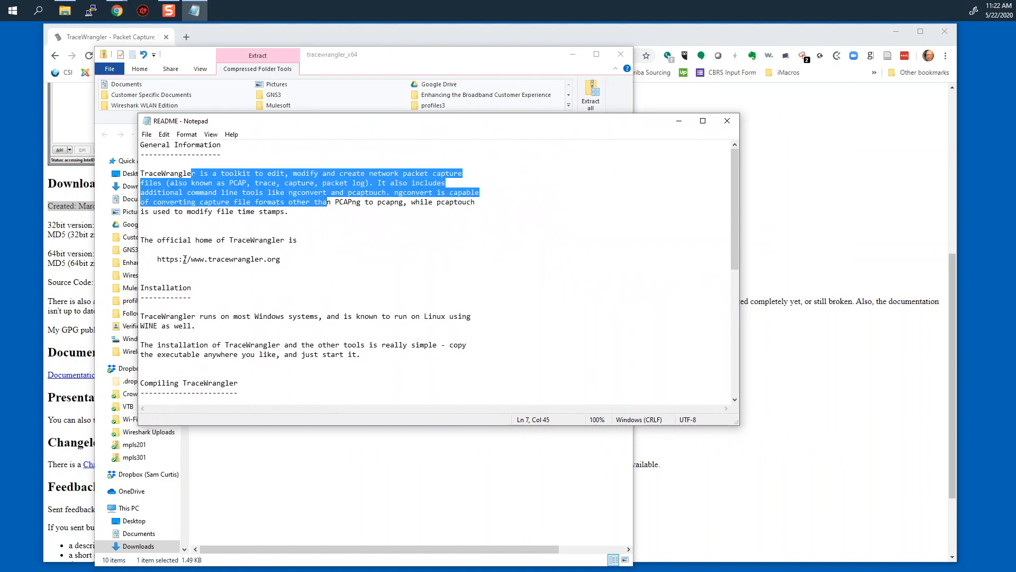
{"action": "left_click_drag", "start_coordinate": [182, 259], "coordinate": [281, 259]}
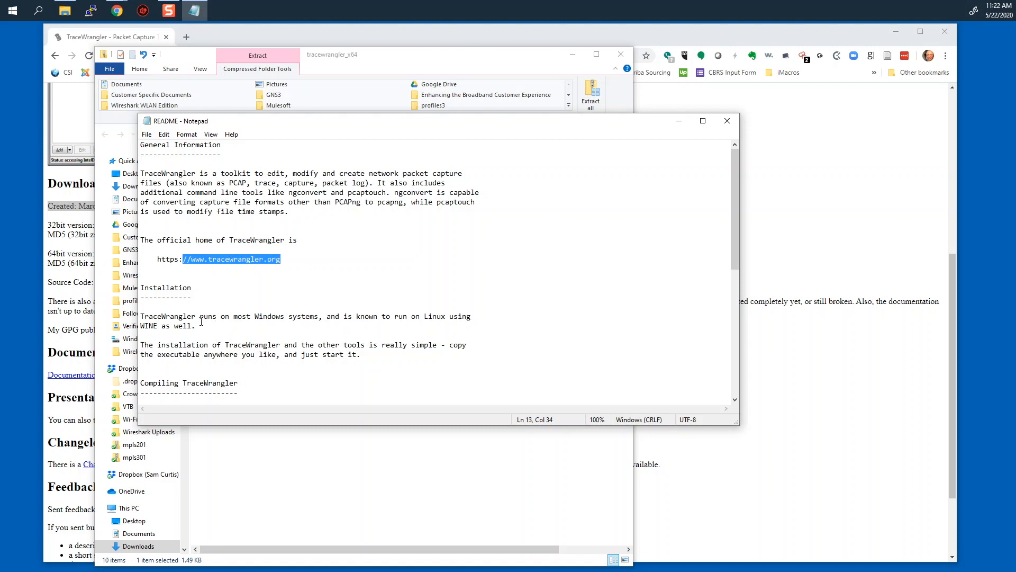
{"action": "scroll", "coordinate": [202, 321], "scroll_direction": "down", "scroll_amount": 1}
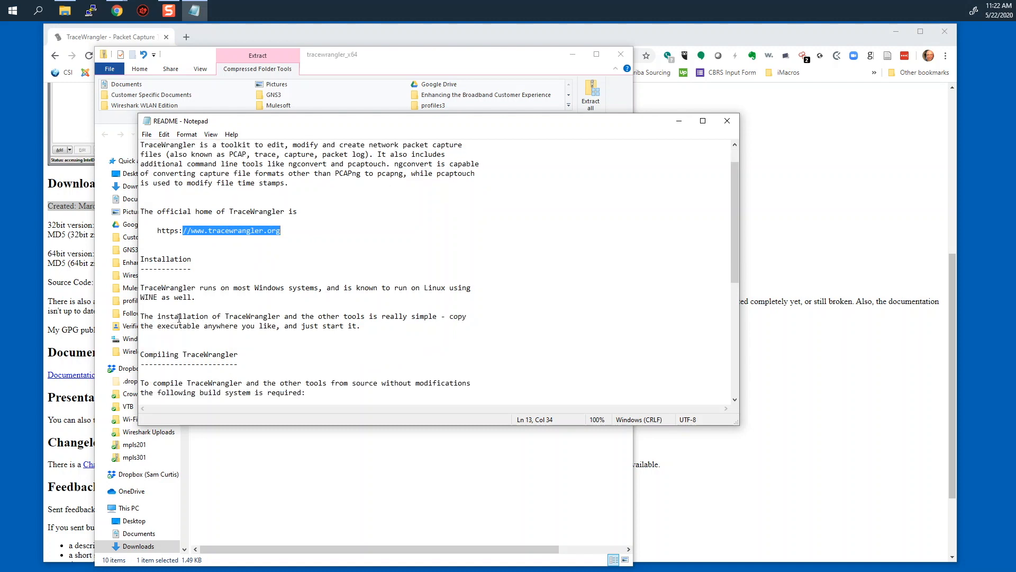
{"action": "left_click_drag", "start_coordinate": [170, 316], "coordinate": [413, 324]}
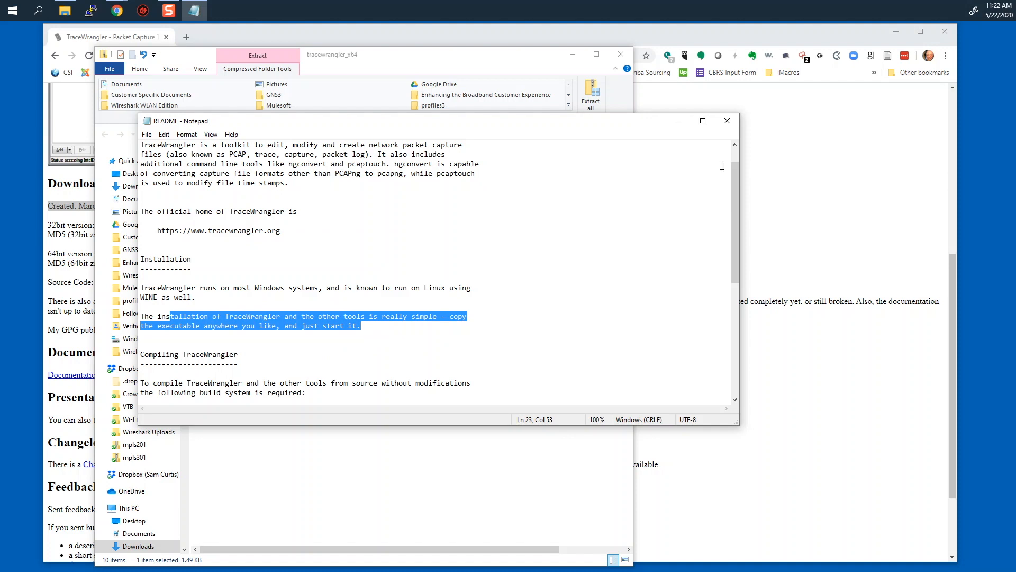
{"action": "left_click", "coordinate": [727, 121]}
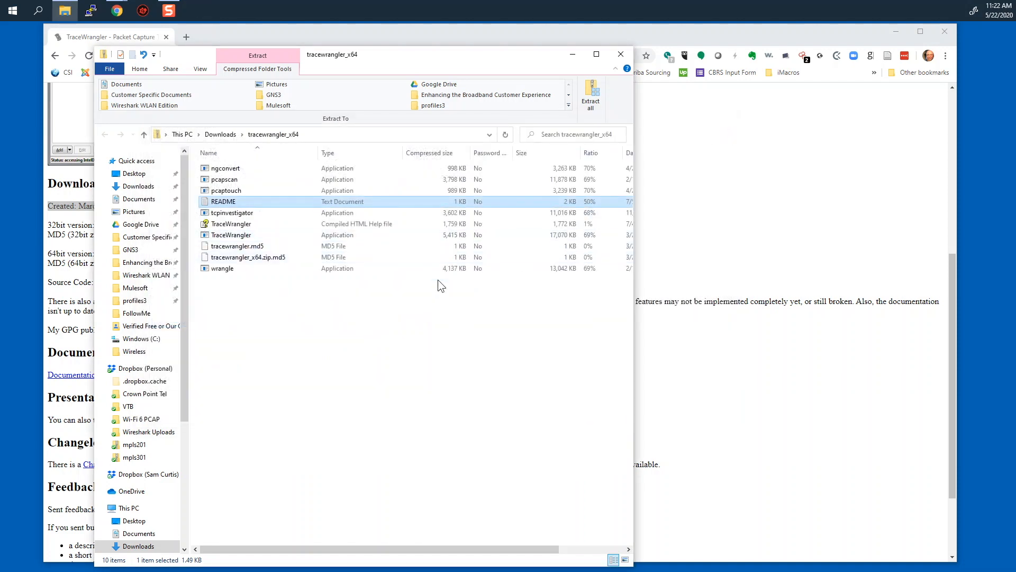
- Copy all files in the tracewrangler_x64 archive and create a desktop folder named Tracewrangler
{"action": "left_click", "coordinate": [272, 282]}
{"action": "key", "text": "ctrl+a"}
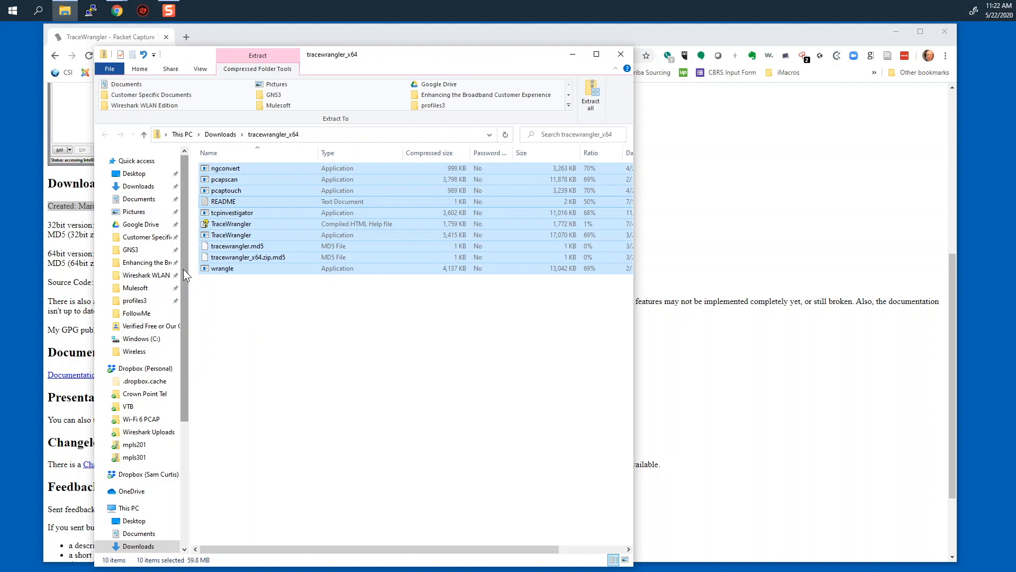
{"action": "right_click", "coordinate": [12, 244]}
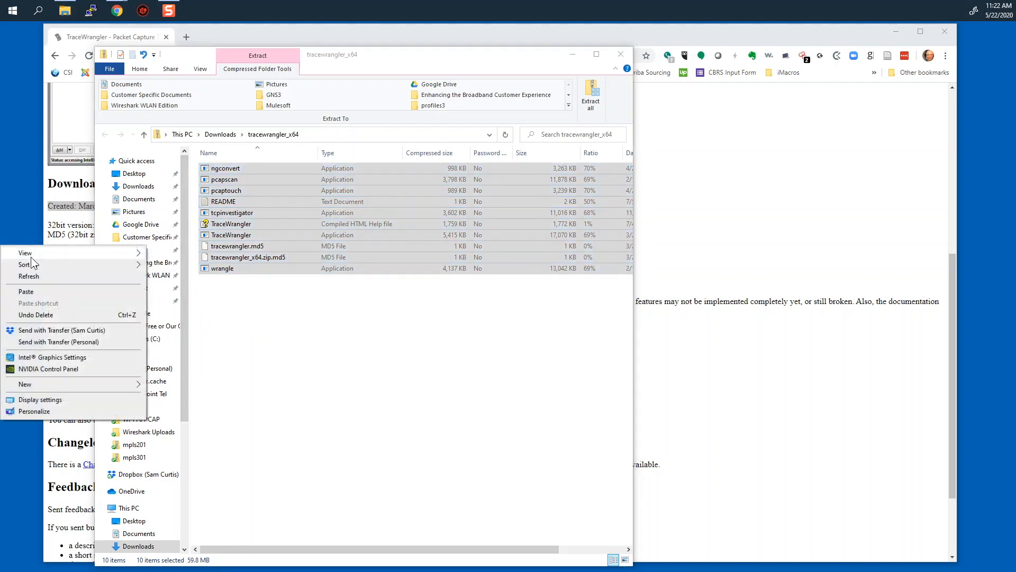
{"action": "mouse_move", "coordinate": [56, 383]}
{"action": "left_click", "coordinate": [165, 383]}
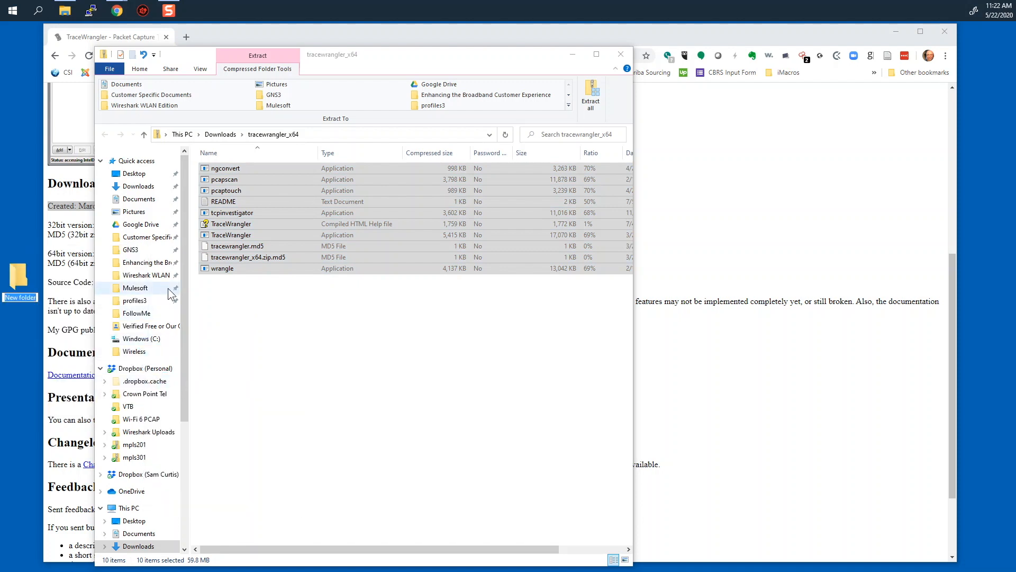
{"action": "type", "text": "Tracewrangler"}
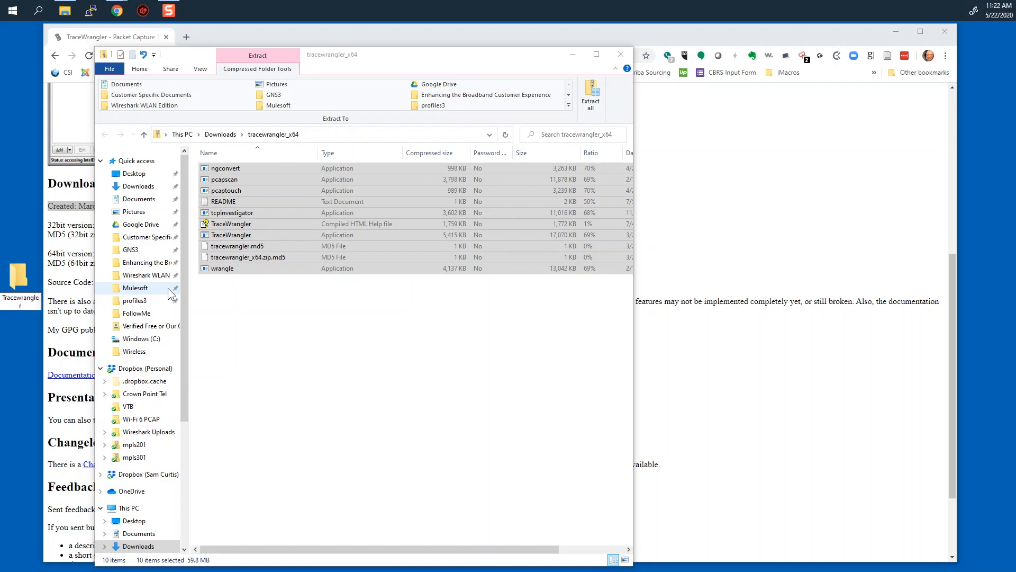
{"action": "key", "text": "Return"}
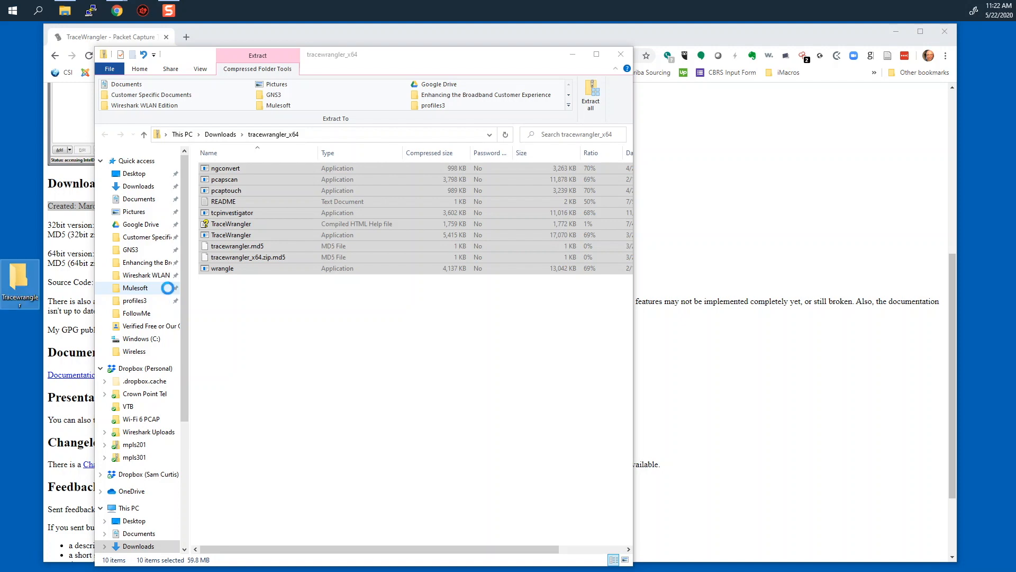
- Paste the copied files into the desktop's Tracewrangler folder and close the open folder and browser windows
{"action": "double_click", "coordinate": [18, 275]}
{"action": "right_click", "coordinate": [306, 195]}
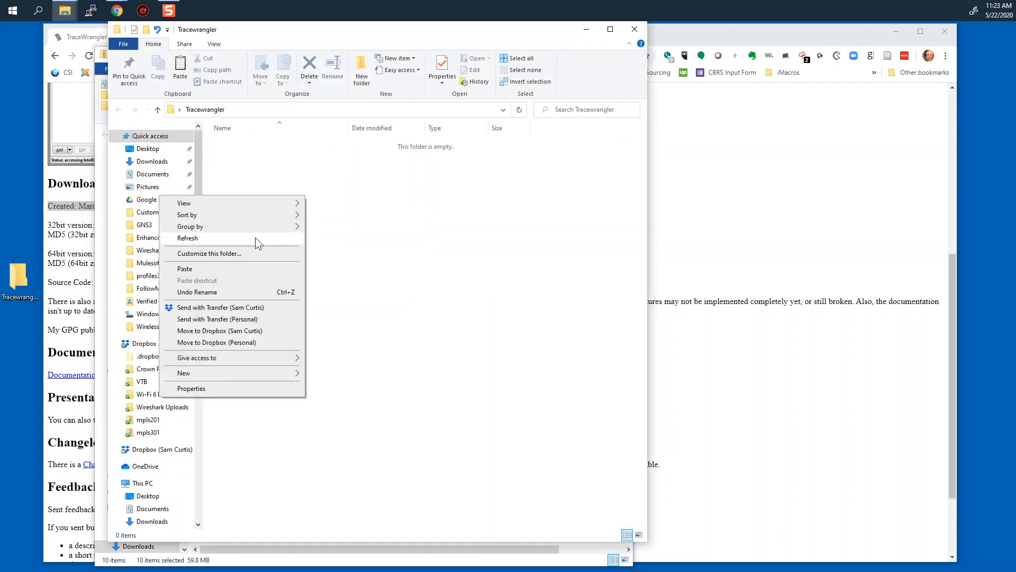
{"action": "left_click", "coordinate": [205, 269]}
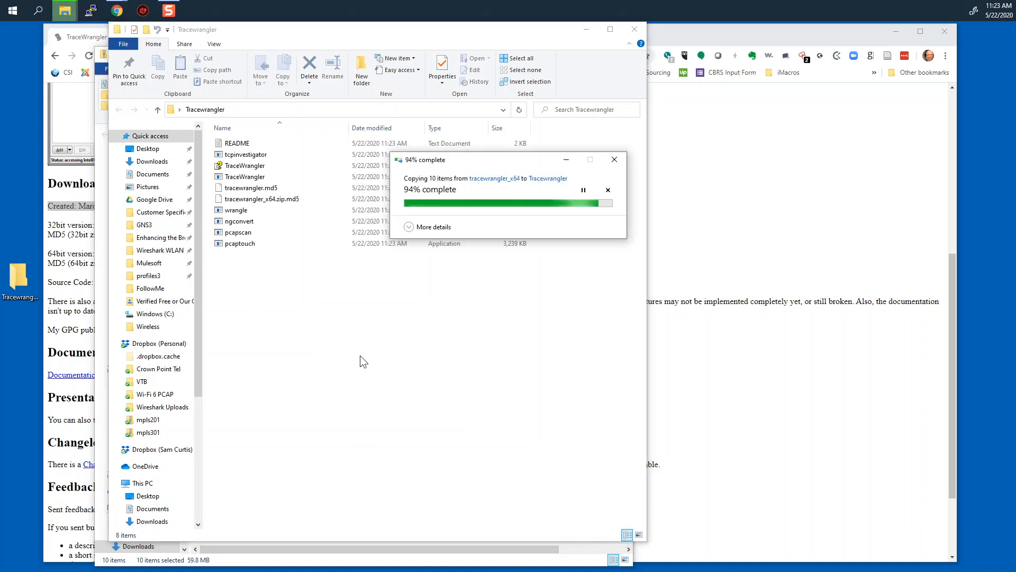
{"action": "left_click", "coordinate": [637, 27]}
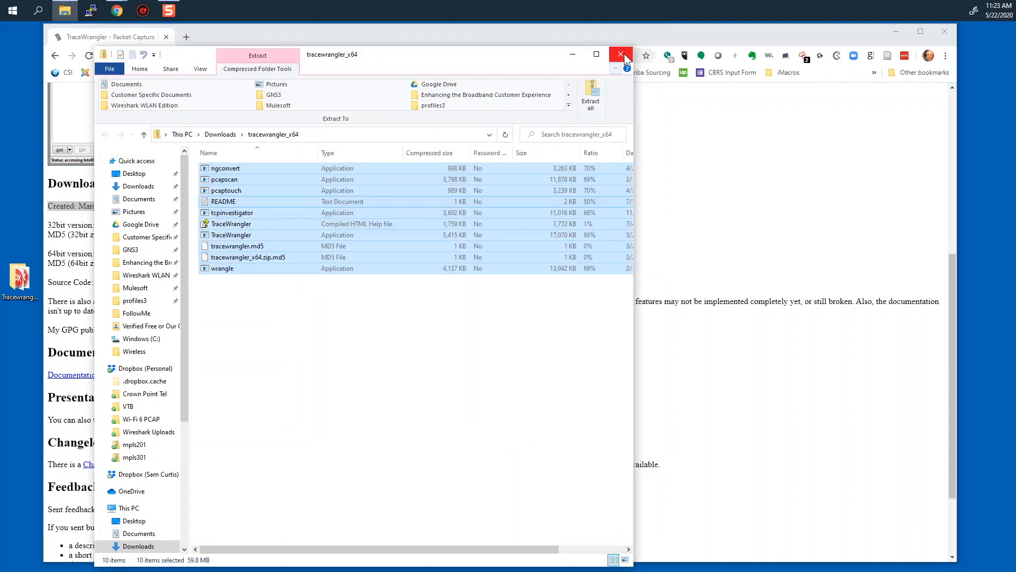
{"action": "left_click", "coordinate": [624, 51]}
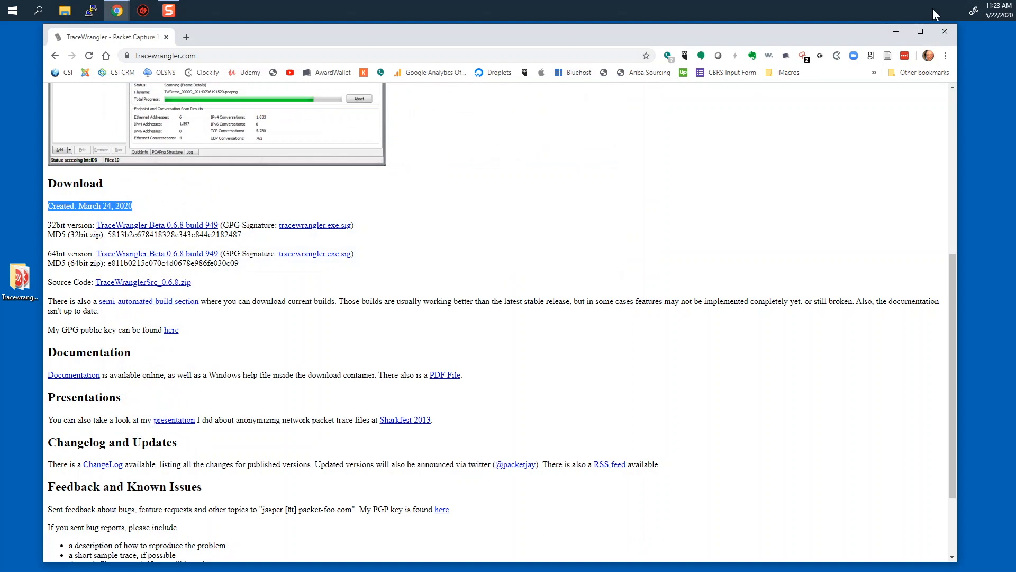
{"action": "left_click", "coordinate": [944, 34]}
- Launch the TraceWrangler application from the desktop's Tracewrangler folder, choosing to run it anyway despite SmartScreen
{"action": "double_click", "coordinate": [19, 278]}
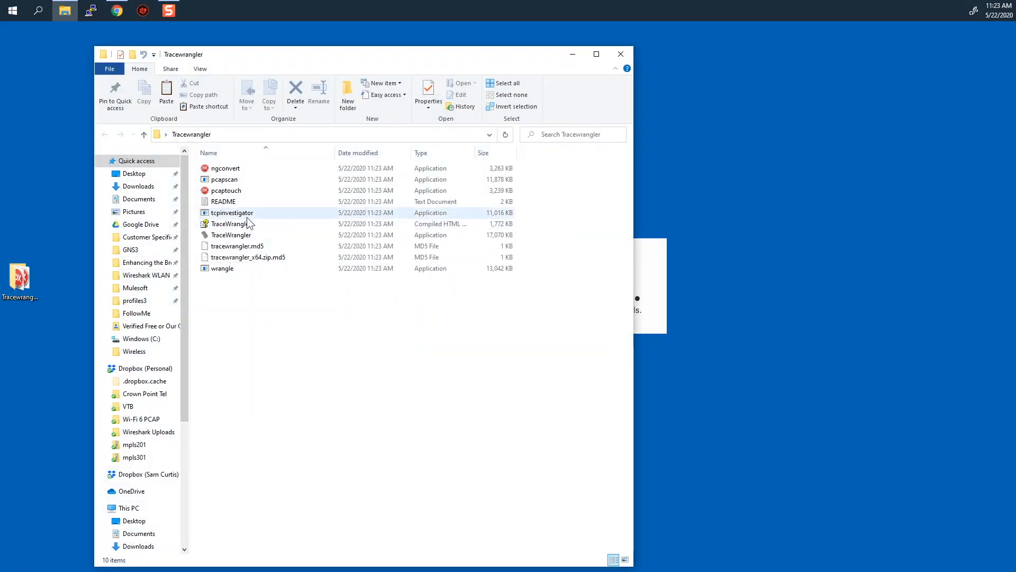
{"action": "mouse_move", "coordinate": [249, 236]}
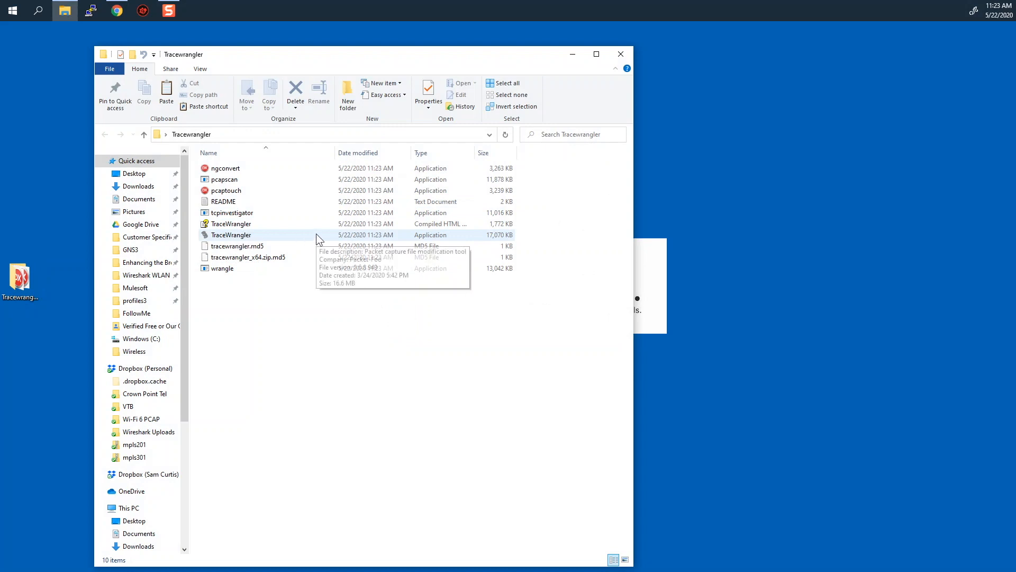
{"action": "double_click", "coordinate": [244, 235]}
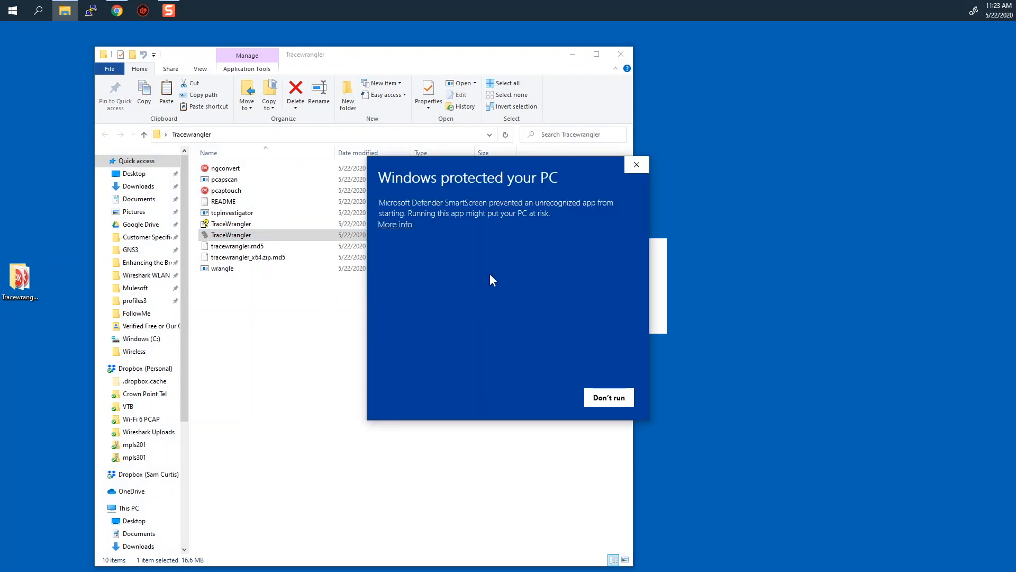
{"action": "left_click", "coordinate": [407, 227]}
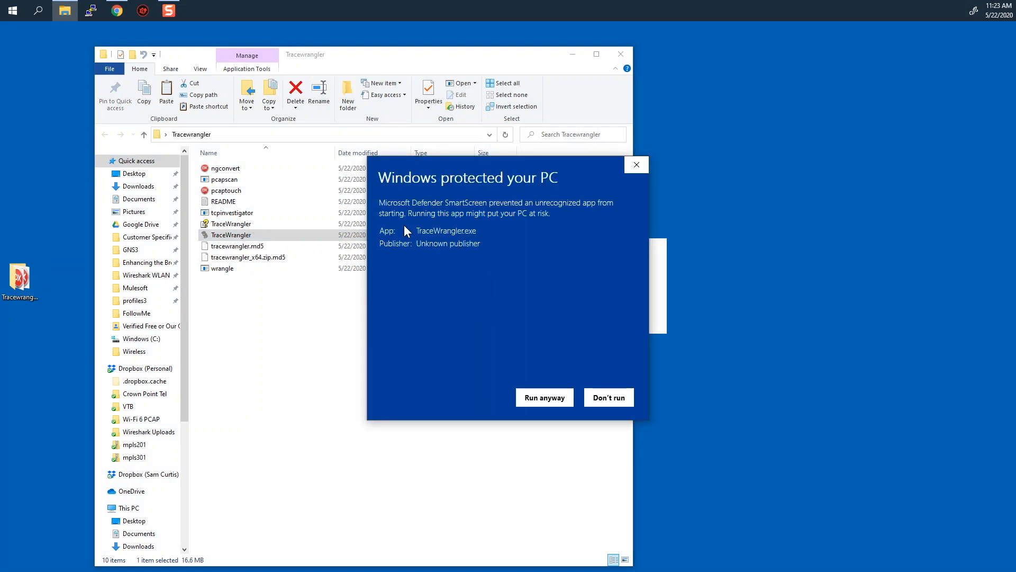
{"action": "left_click", "coordinate": [553, 399]}
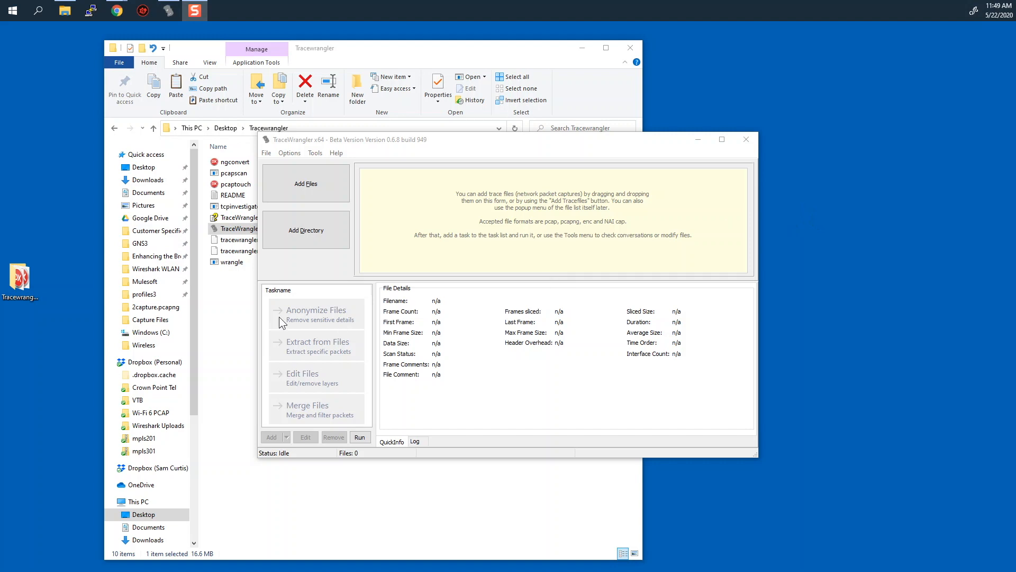
- Open the 2capture.pcapng folder inside Wireshark Standard Edition's Capture Files Used In Course folder
{"action": "left_click", "coordinate": [227, 294]}
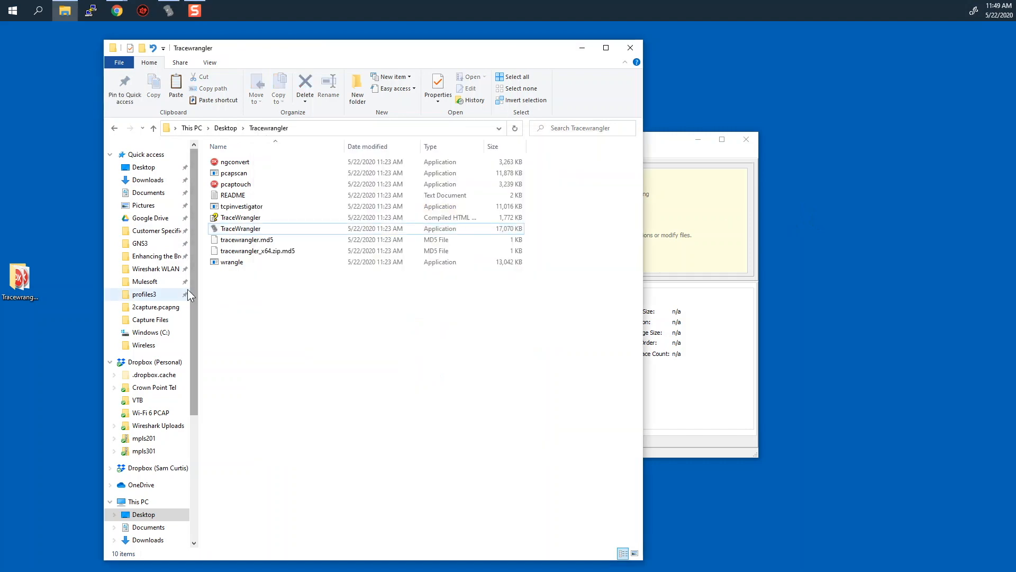
{"action": "left_click", "coordinate": [167, 270]}
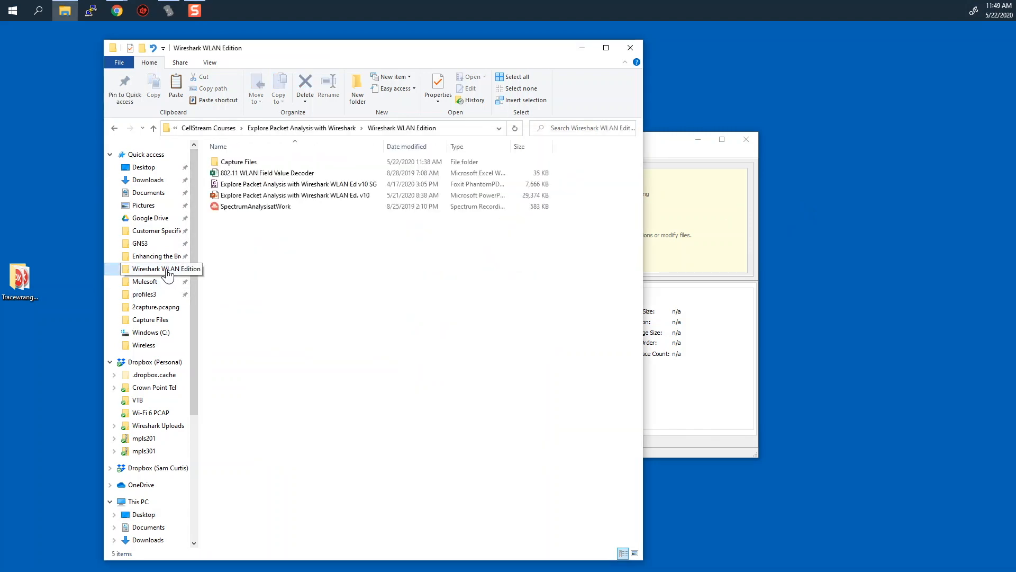
{"action": "left_click", "coordinate": [313, 130]}
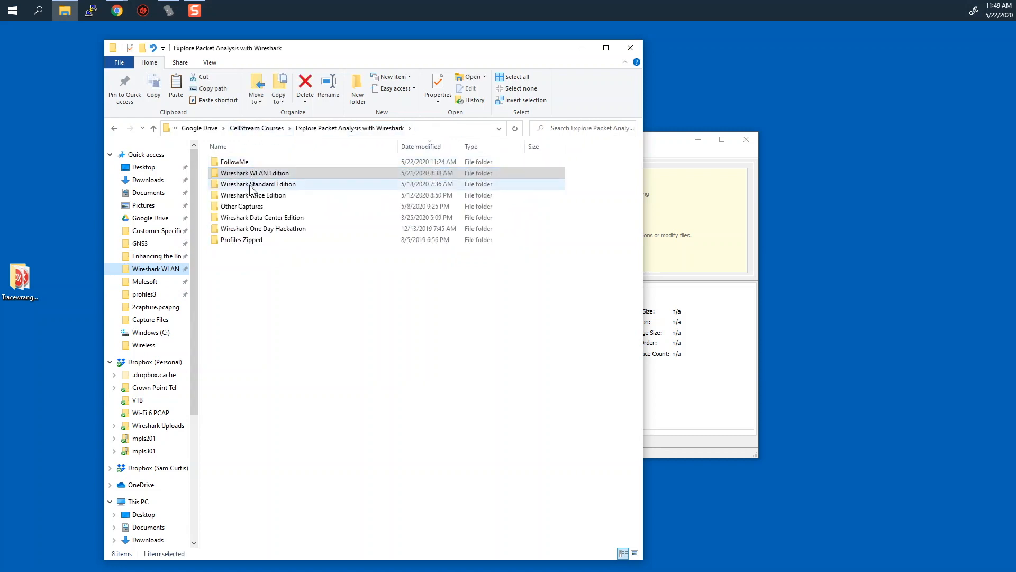
{"action": "double_click", "coordinate": [250, 185]}
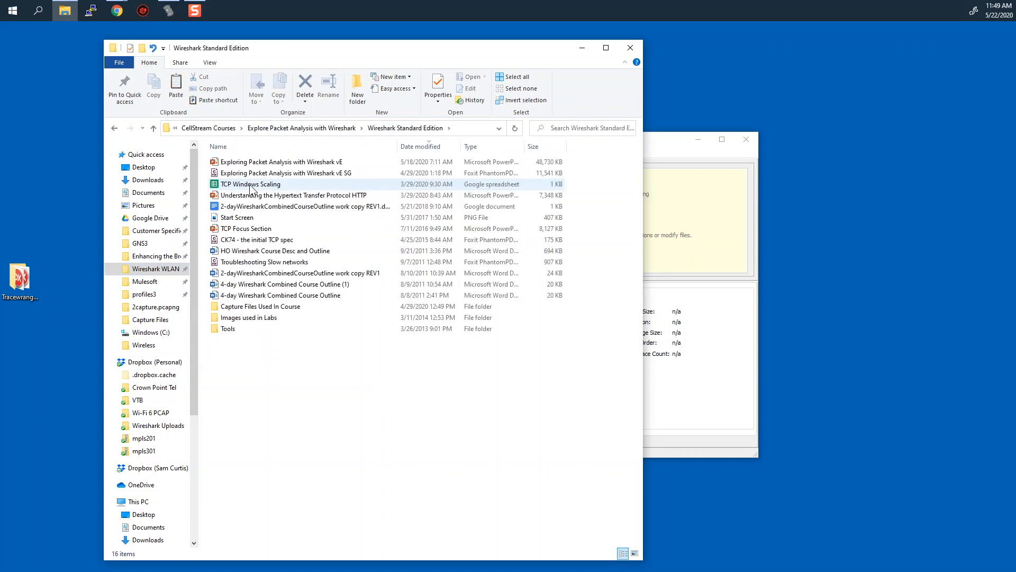
{"action": "double_click", "coordinate": [244, 308]}
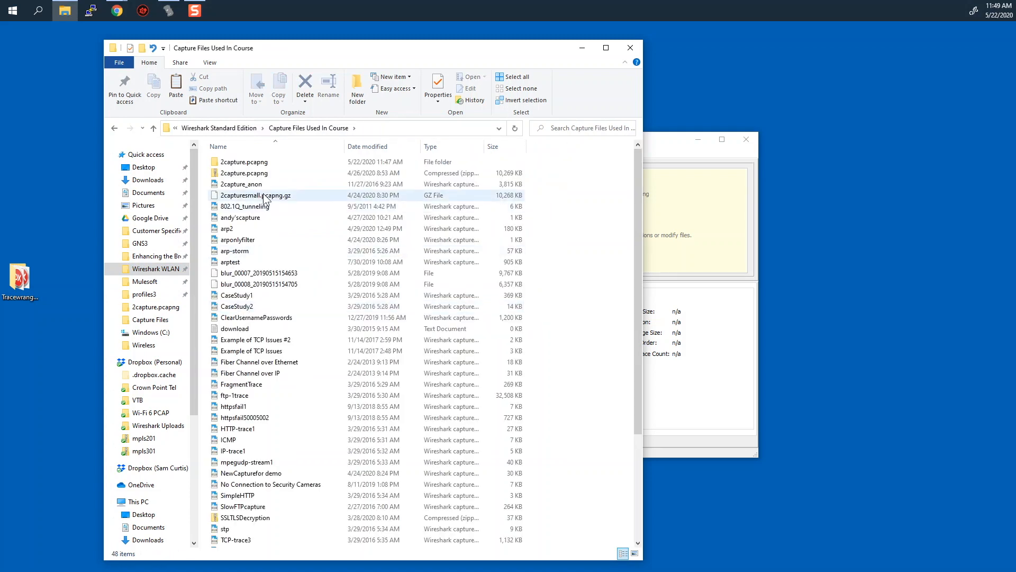
{"action": "double_click", "coordinate": [249, 162]}
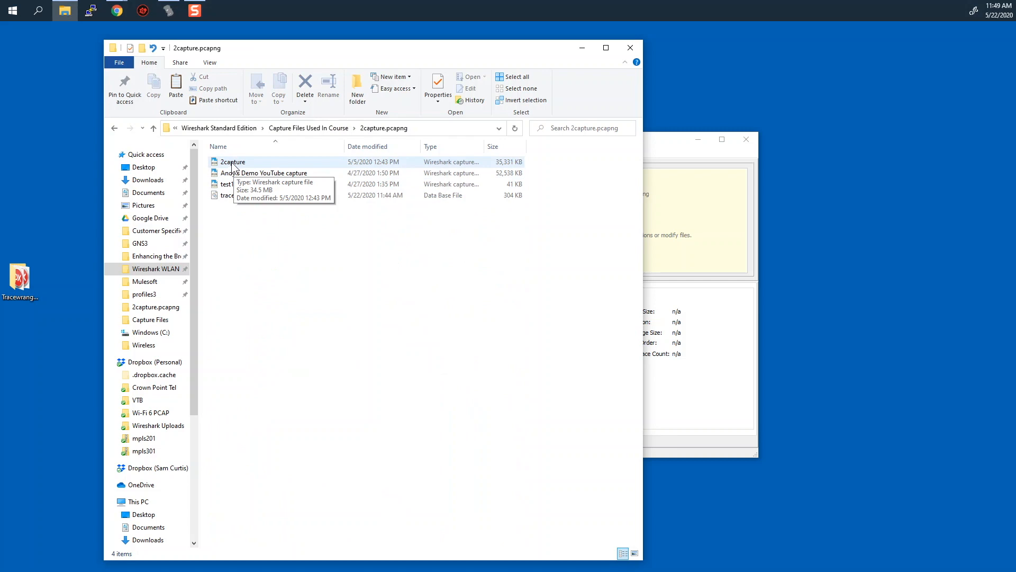
- Add the 2capture file to TraceWrangler's file list and select it to show its details
{"action": "left_click_drag", "start_coordinate": [233, 164], "coordinate": [703, 215]}
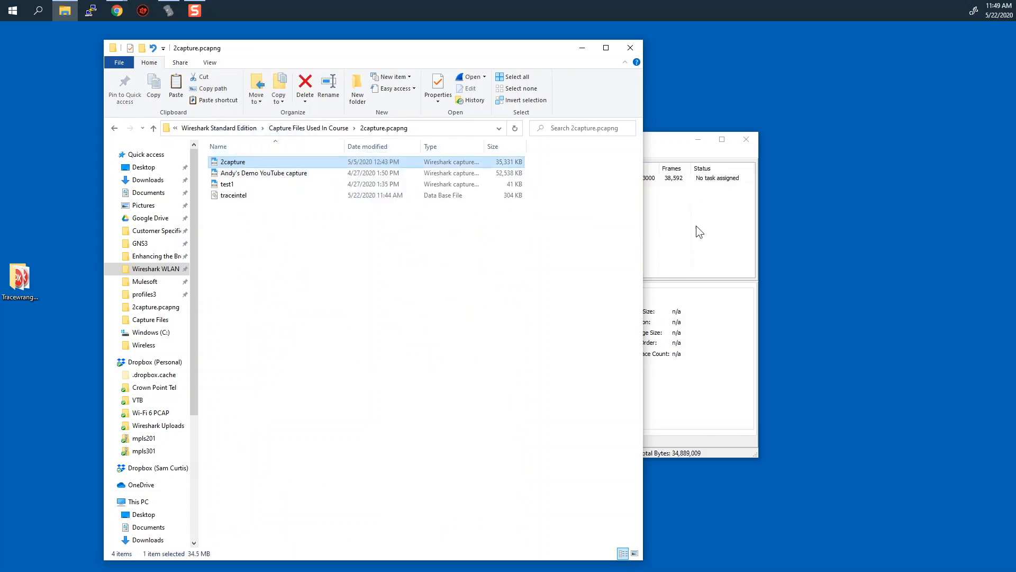
{"action": "left_click", "coordinate": [665, 141]}
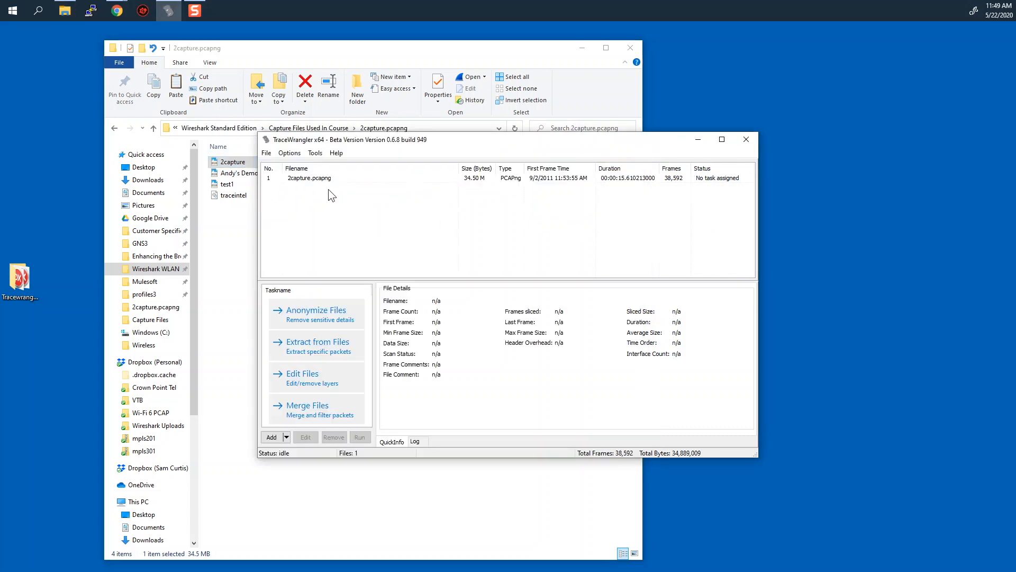
{"action": "left_click", "coordinate": [311, 181]}
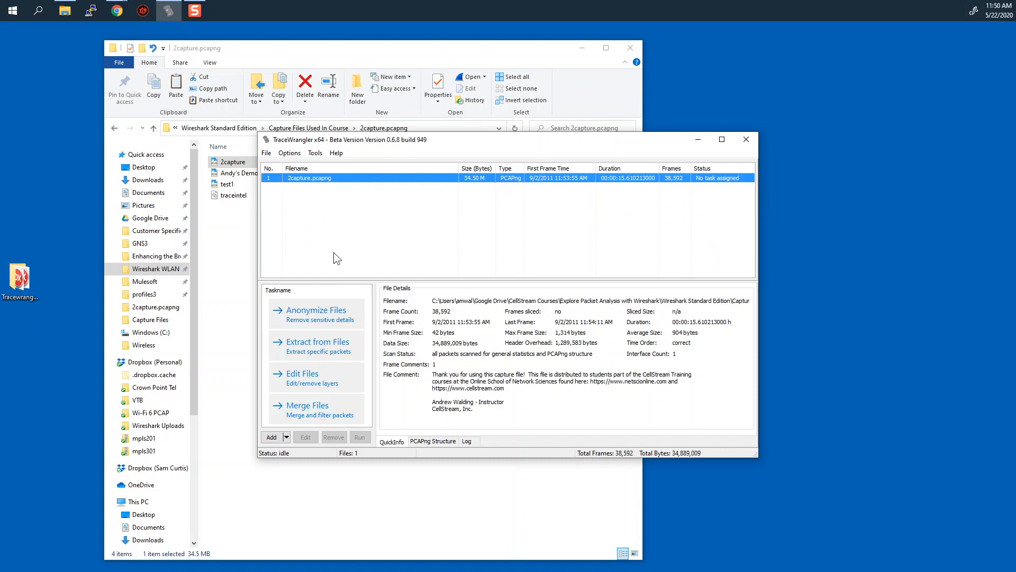
- Start an Anonymize Files task for 2capture.pcapng and review its Payload, PCAPng and Layer 2 settings
{"action": "left_click", "coordinate": [320, 319]}
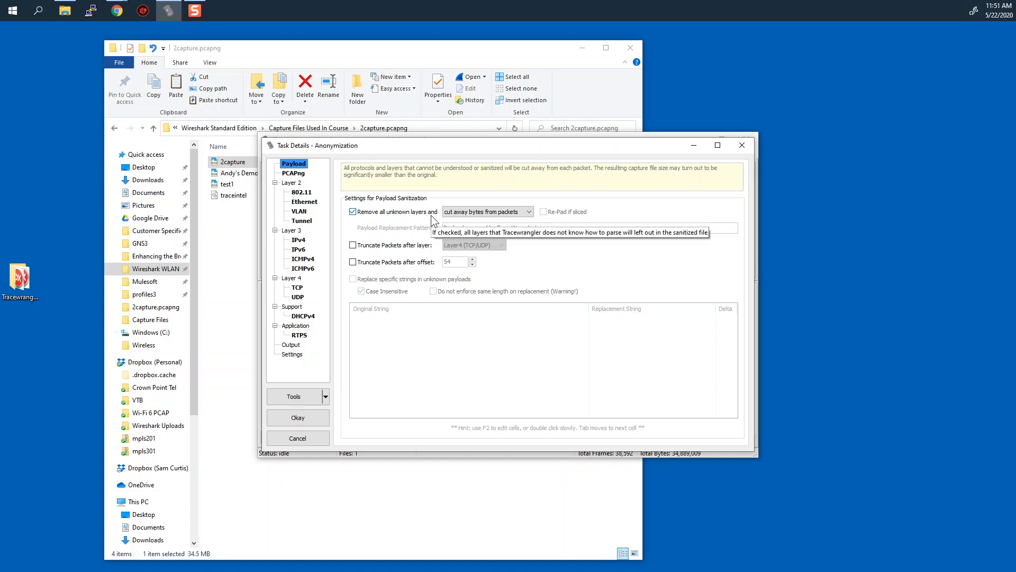
{"action": "left_click", "coordinate": [294, 173]}
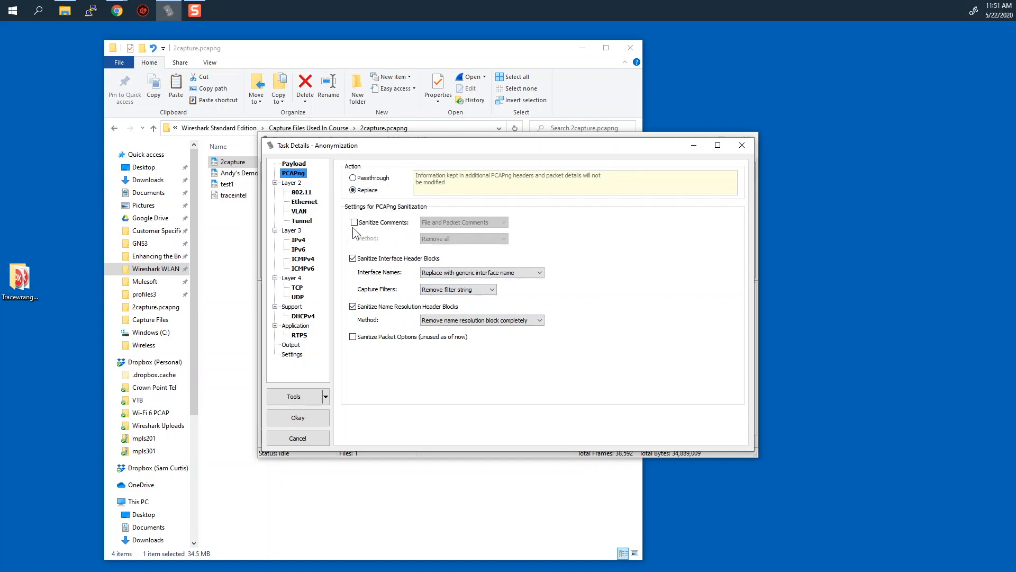
{"action": "left_click", "coordinate": [302, 193]}
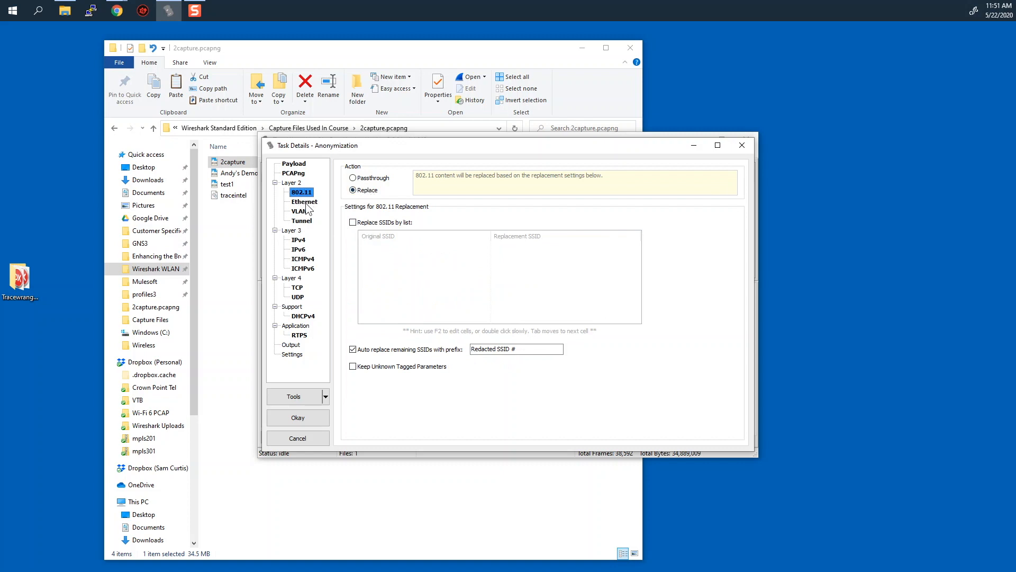
{"action": "left_click", "coordinate": [306, 202]}
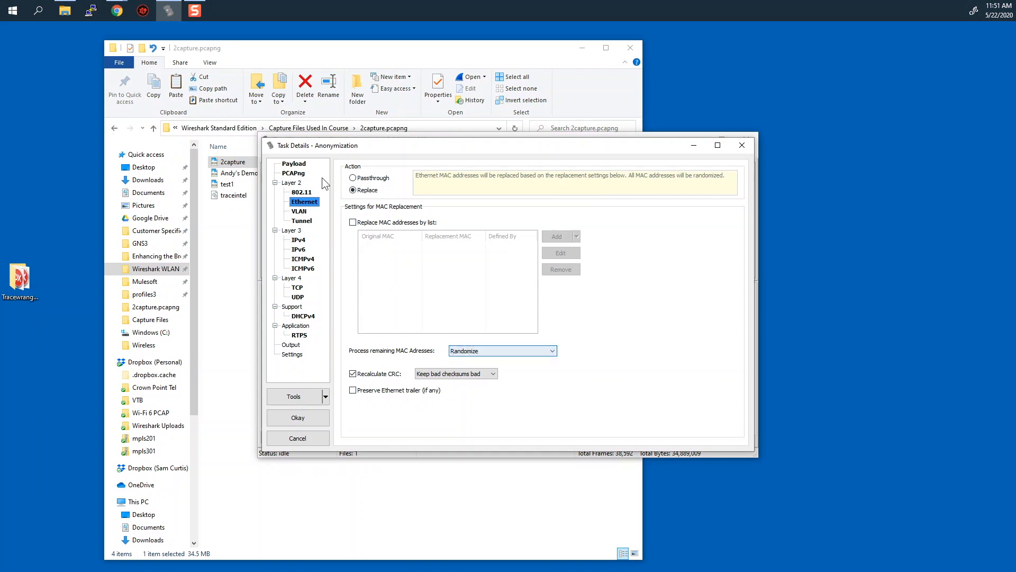
{"action": "left_click", "coordinate": [299, 211]}
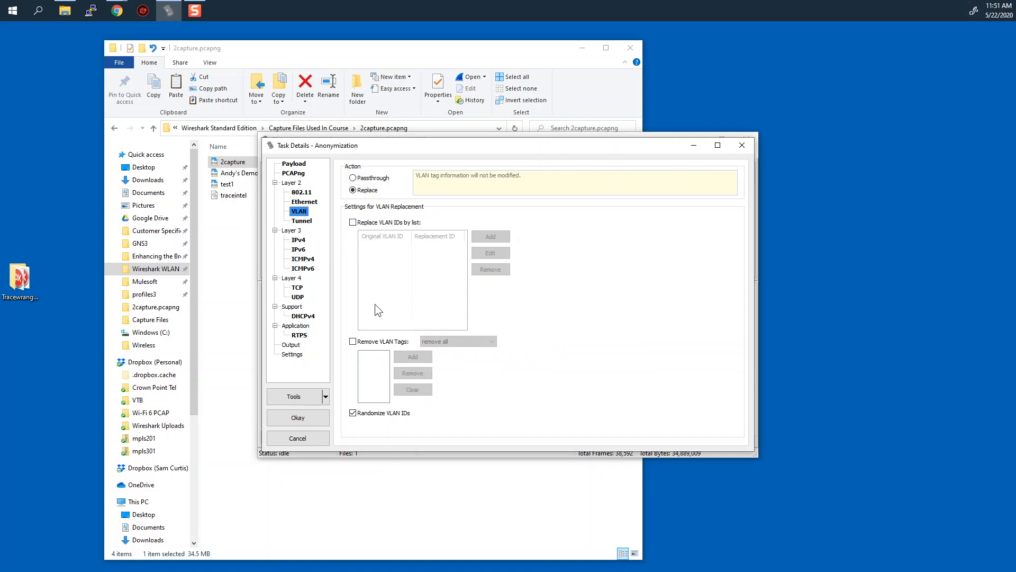
{"action": "left_click", "coordinate": [302, 222]}
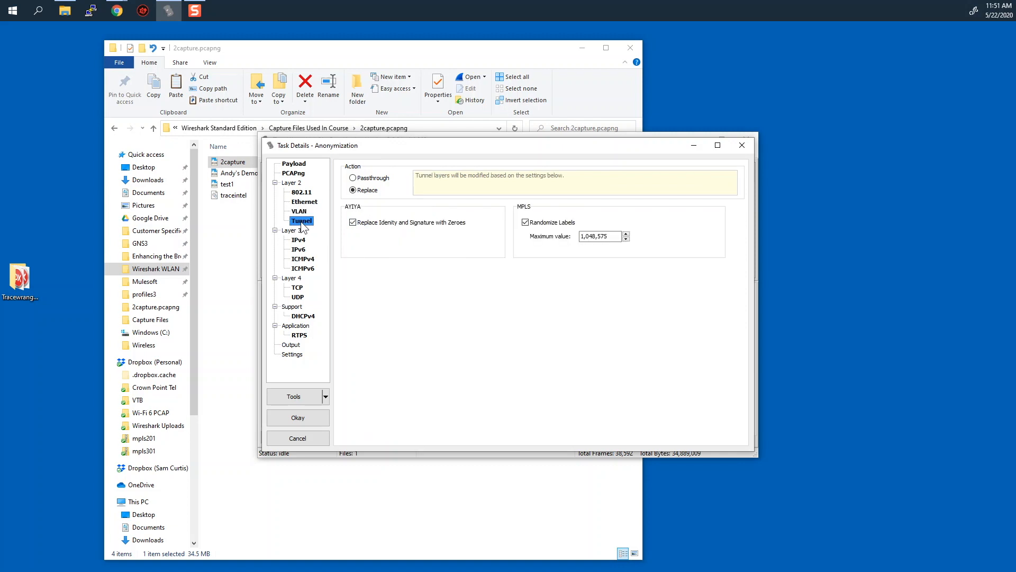
- Review the anonymization settings for IPv4, IPv6, ICMPv4, ICMPv6, TCP, DHCPv4 and RTPS
{"action": "left_click", "coordinate": [298, 240]}
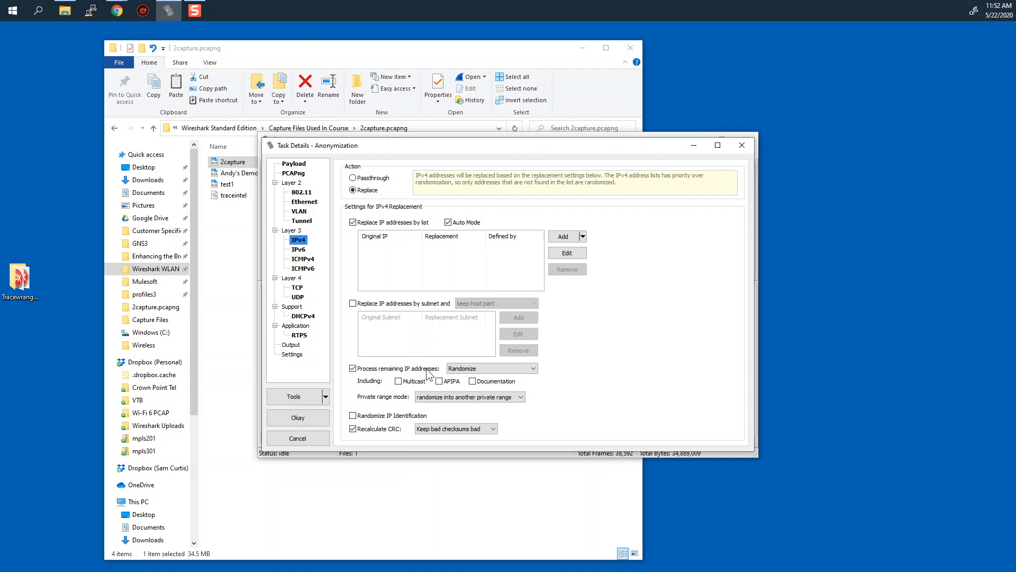
{"action": "left_click", "coordinate": [299, 250]}
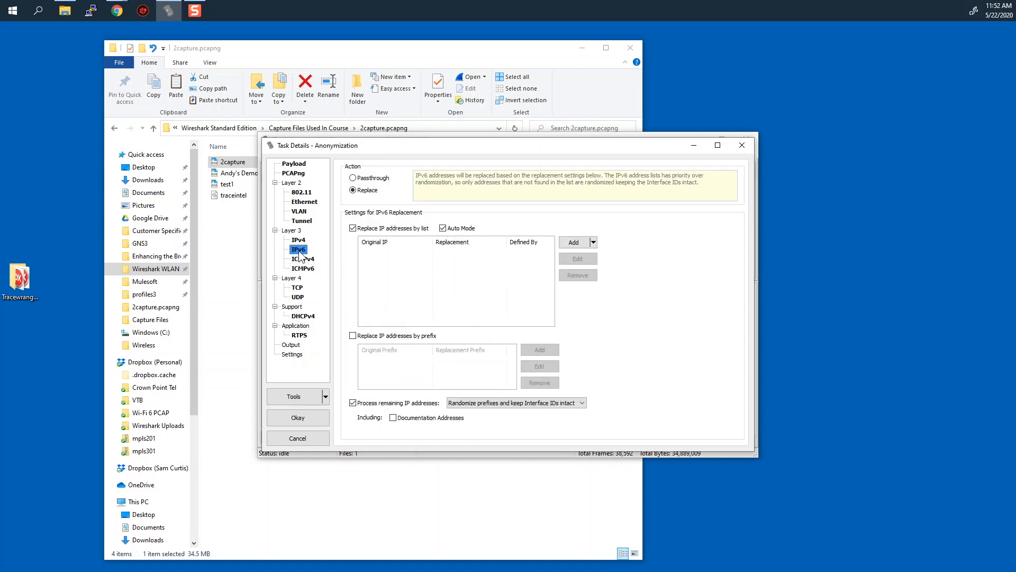
{"action": "left_click", "coordinate": [302, 260]}
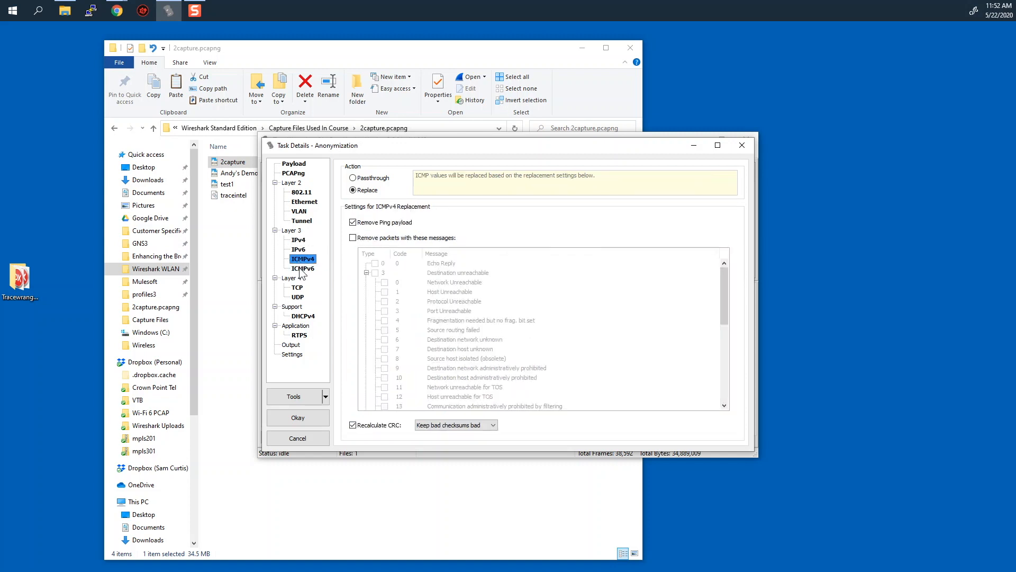
{"action": "left_click", "coordinate": [302, 268]}
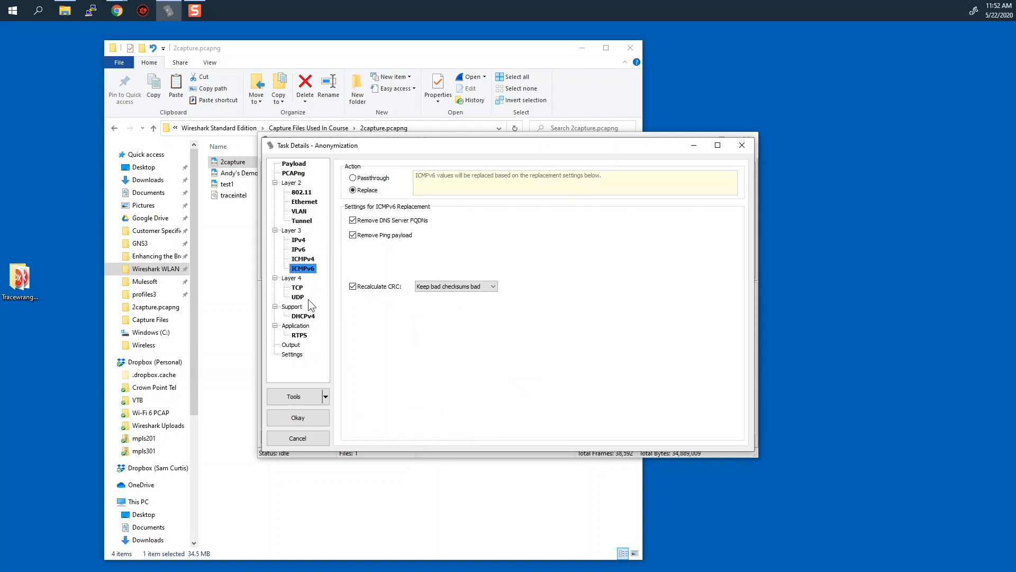
{"action": "left_click", "coordinate": [298, 289]}
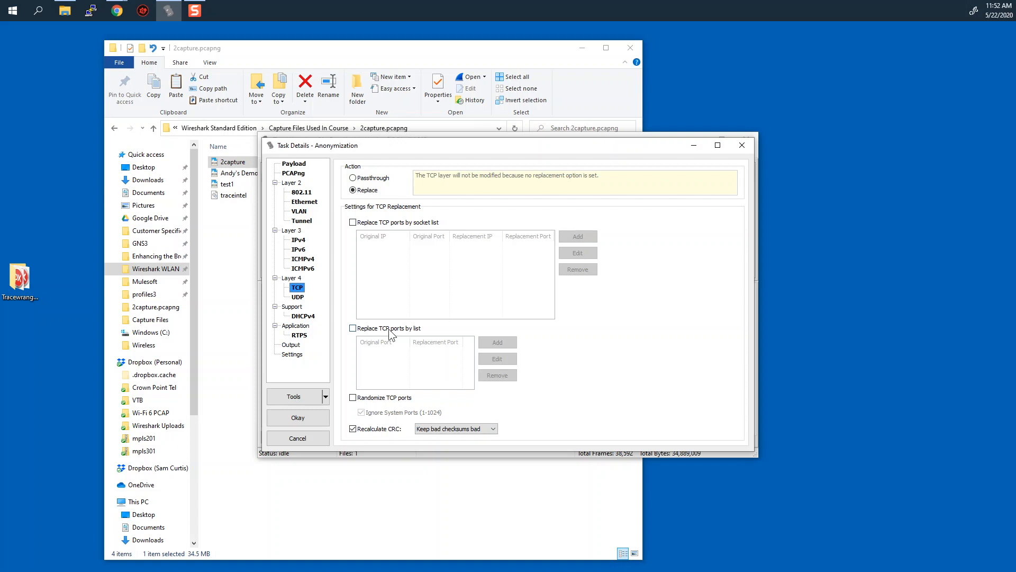
{"action": "left_click", "coordinate": [310, 318]}
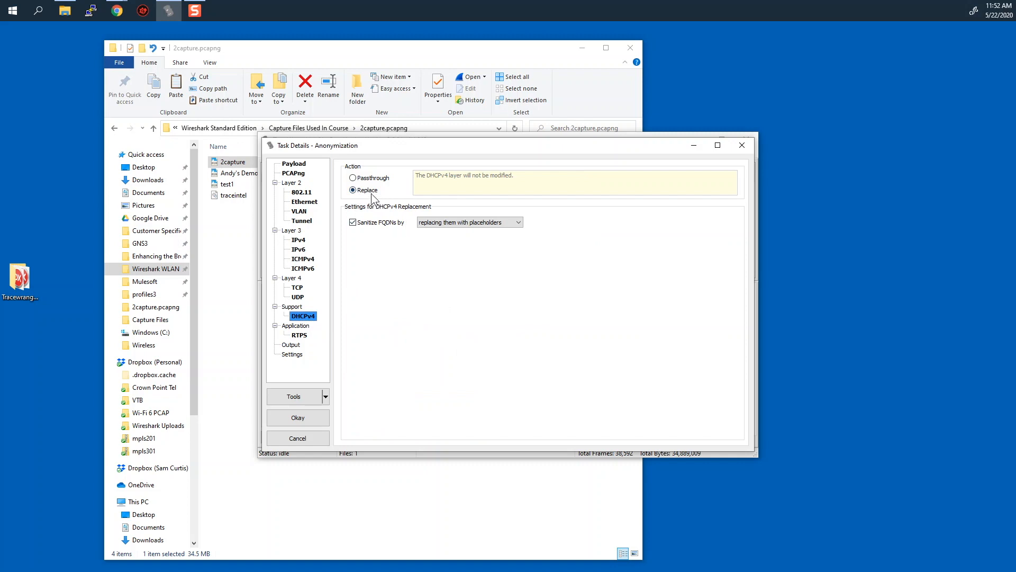
{"action": "left_click", "coordinate": [304, 338]}
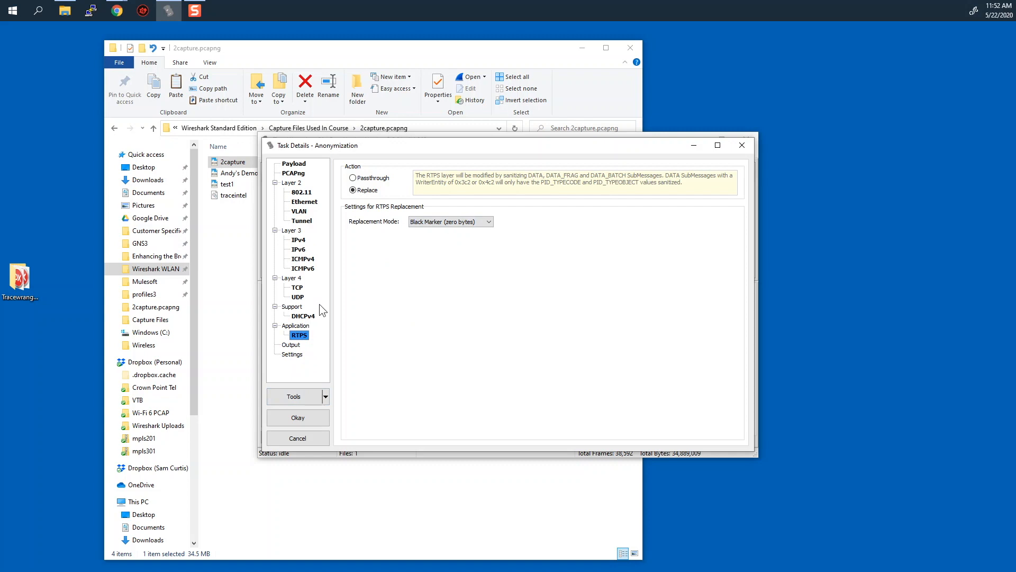
- Check the anonymization task's output location, filename and database settings, and accept the task with its defaults
{"action": "left_click", "coordinate": [302, 345]}
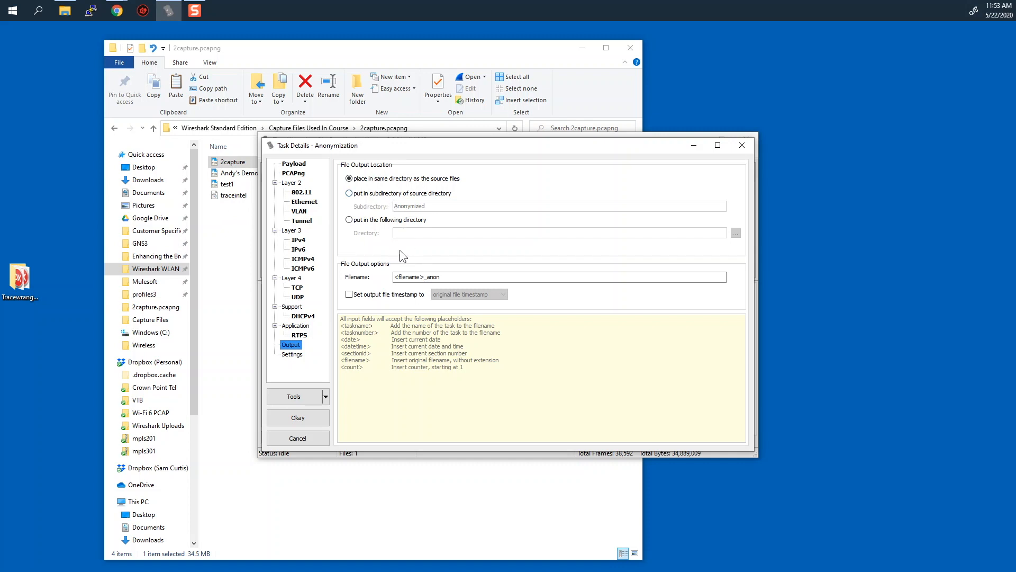
{"action": "key", "text": "Down"}
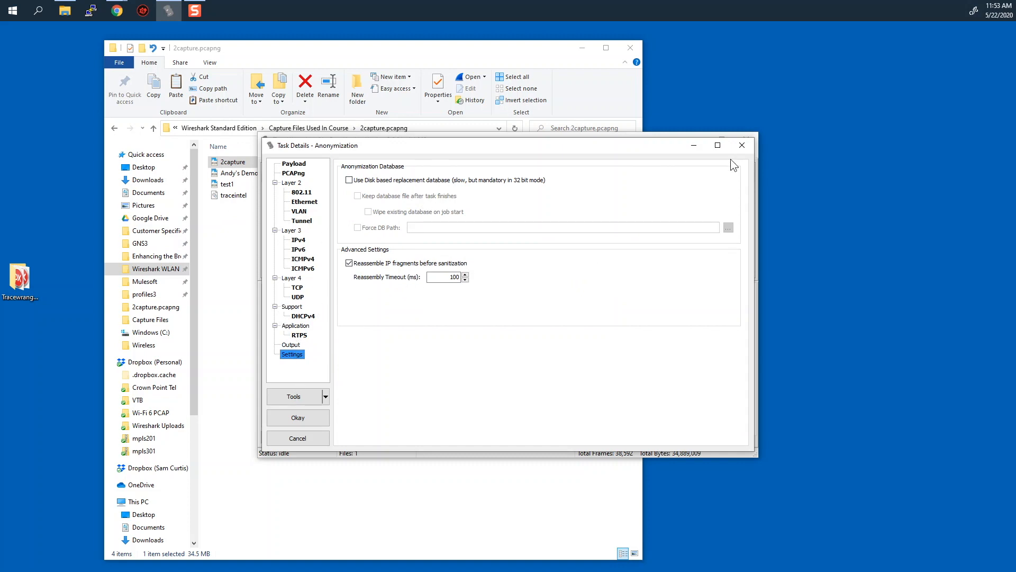
{"action": "left_click", "coordinate": [298, 418]}
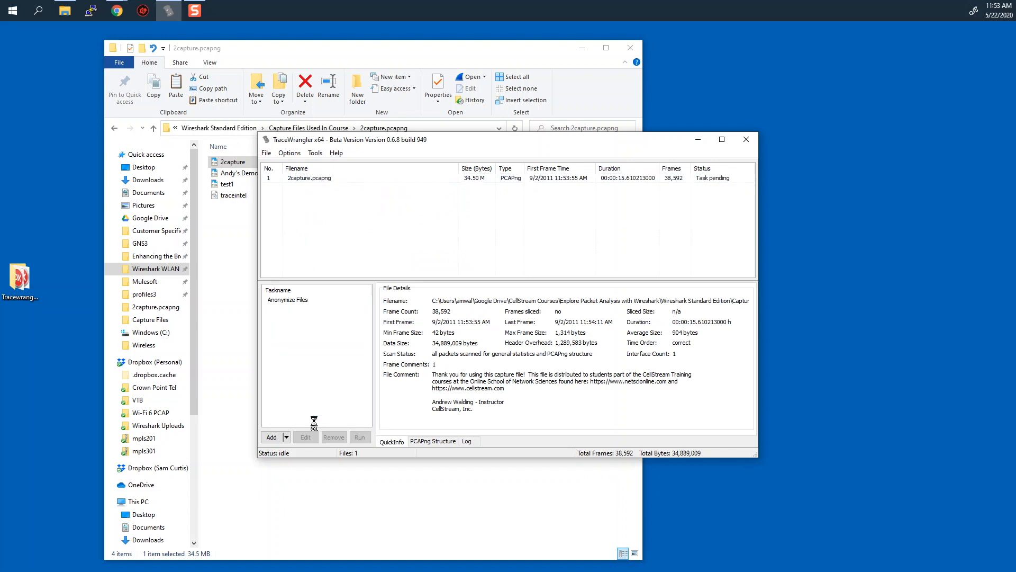
- Run the pending Anonymize Files task on 2capture.pcapng
{"action": "left_click", "coordinate": [710, 179]}
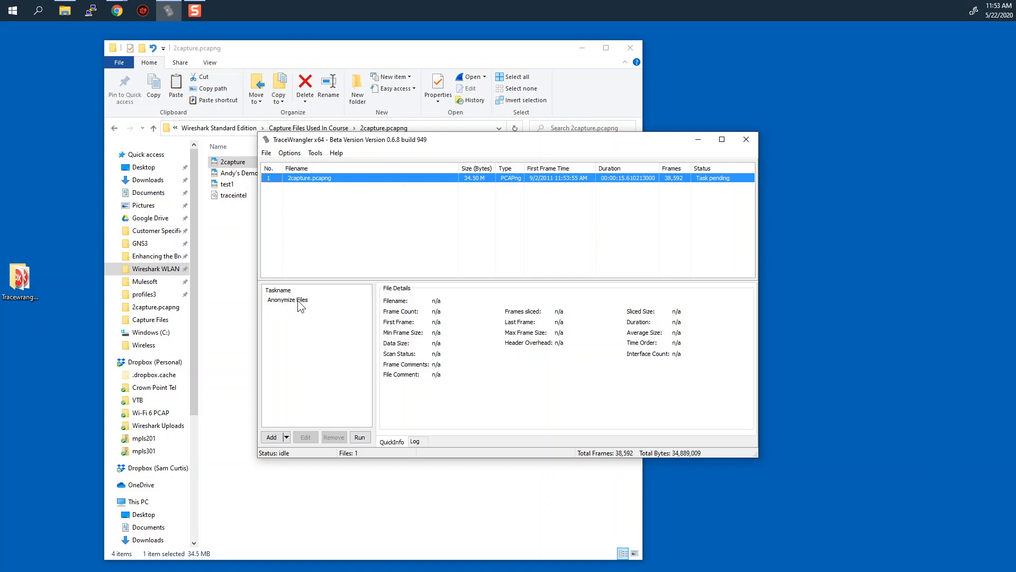
{"action": "left_click", "coordinate": [286, 437]}
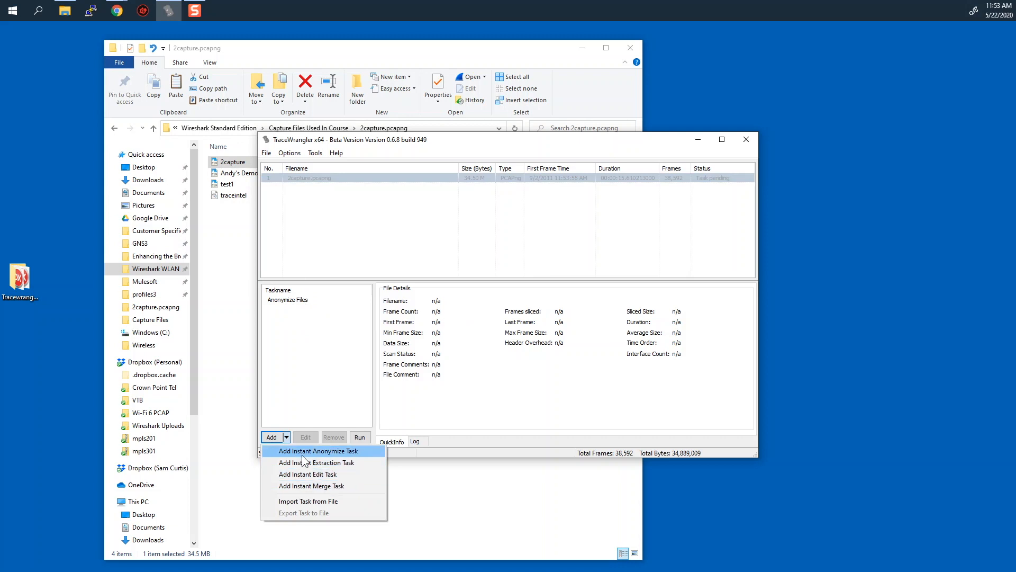
{"action": "left_click", "coordinate": [357, 238]}
{"action": "left_click", "coordinate": [710, 179]}
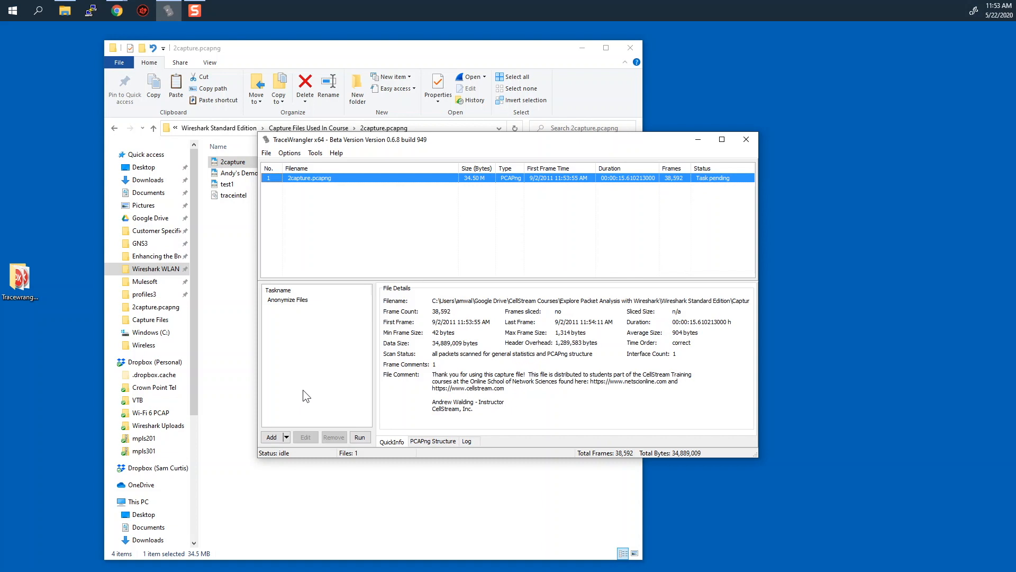
{"action": "left_click", "coordinate": [362, 438]}
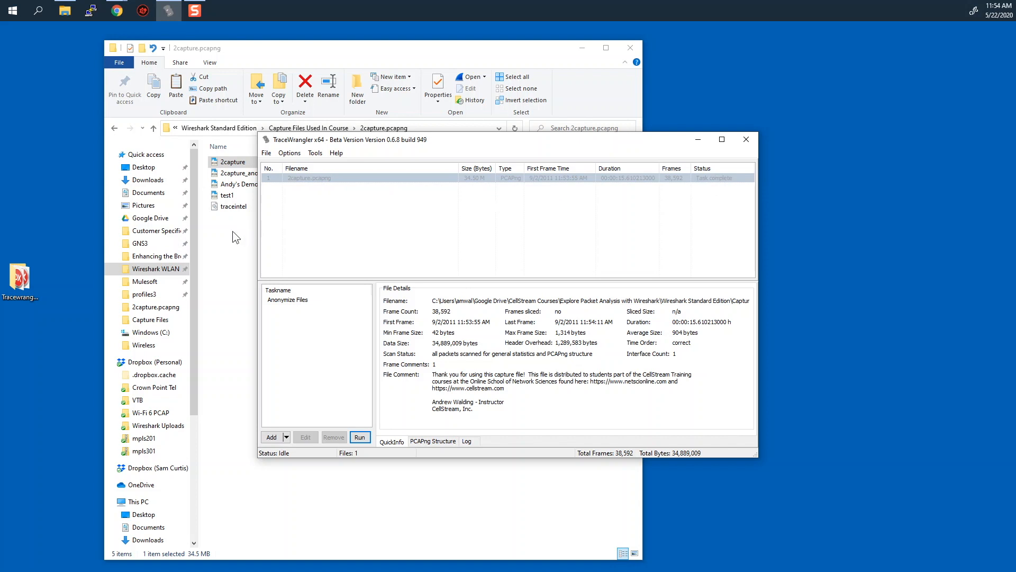
- Select the anonymized 2capture_anon file in the source folder to compare its size, and close TraceWrangler
{"action": "left_click_drag", "start_coordinate": [372, 144], "coordinate": [549, 161]}
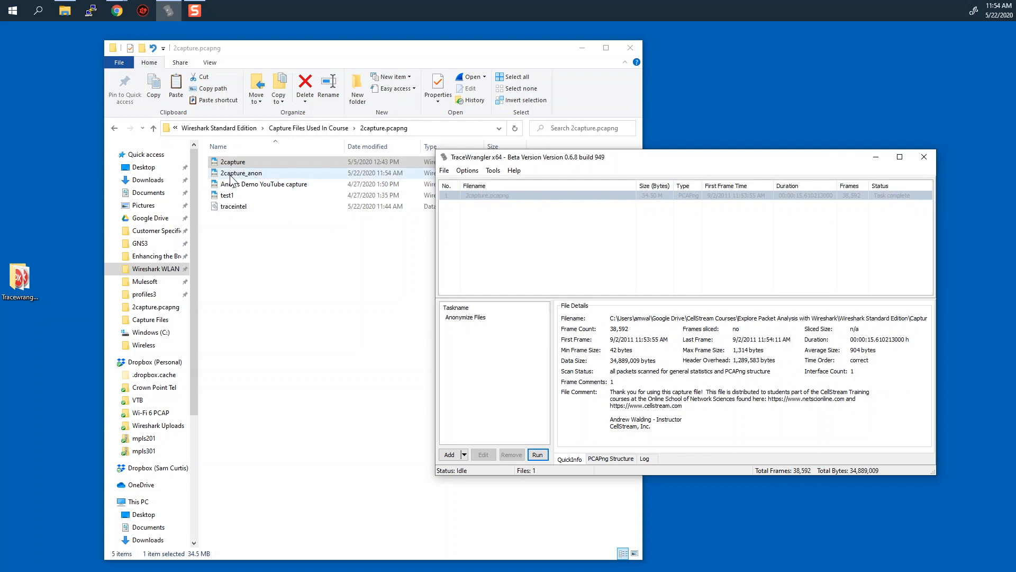
{"action": "left_click", "coordinate": [244, 176]}
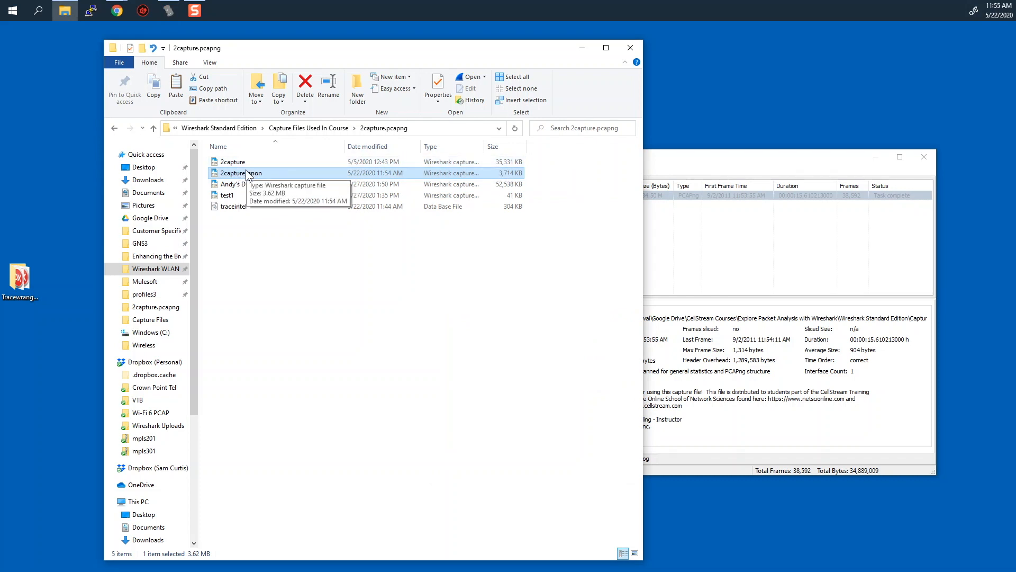
{"action": "left_click", "coordinate": [925, 157]}
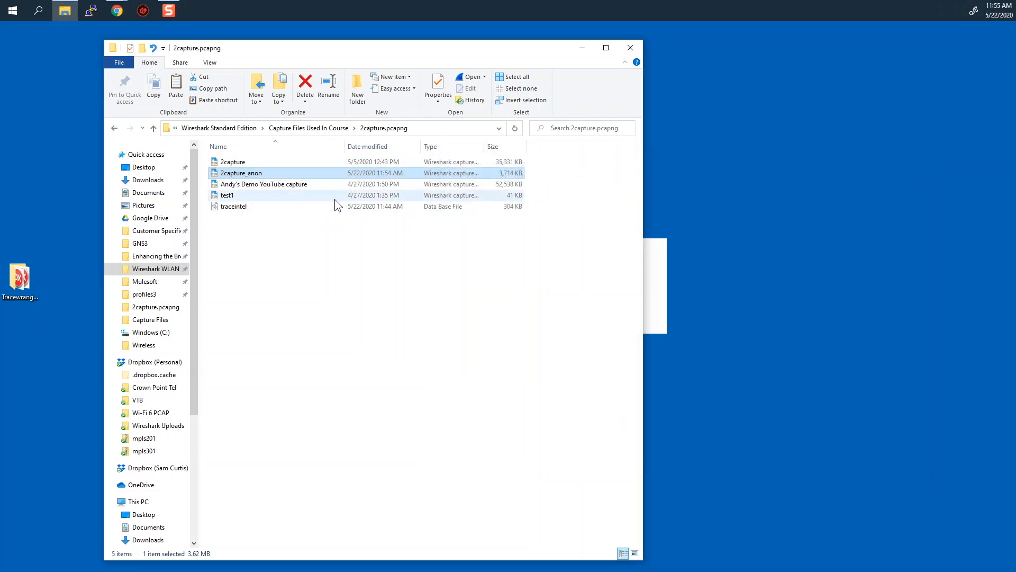
- Open the original 2capture file and the anonymized 2capture_anon file in Wireshark for comparison
{"action": "double_click", "coordinate": [232, 162]}
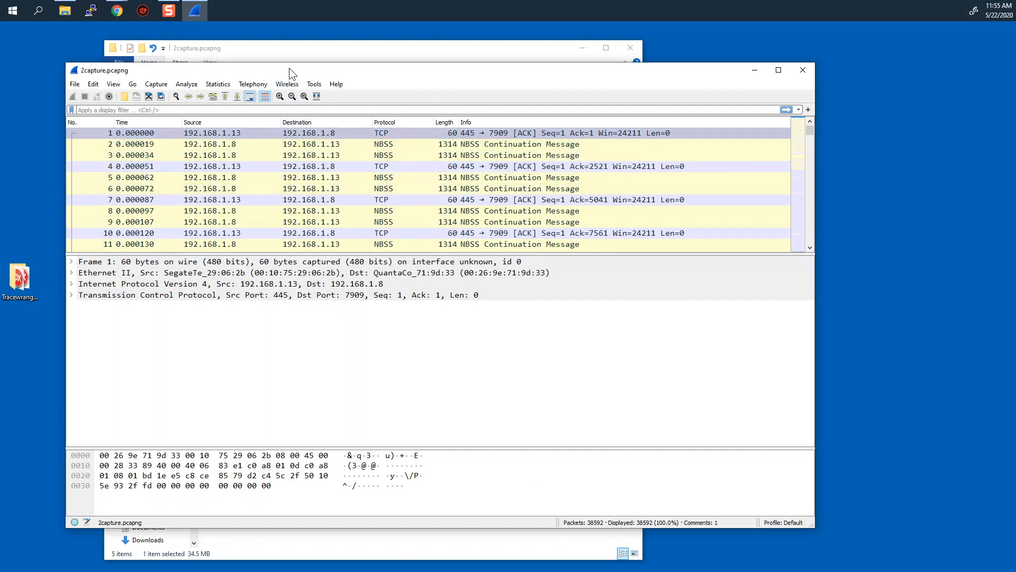
{"action": "left_click", "coordinate": [304, 47]}
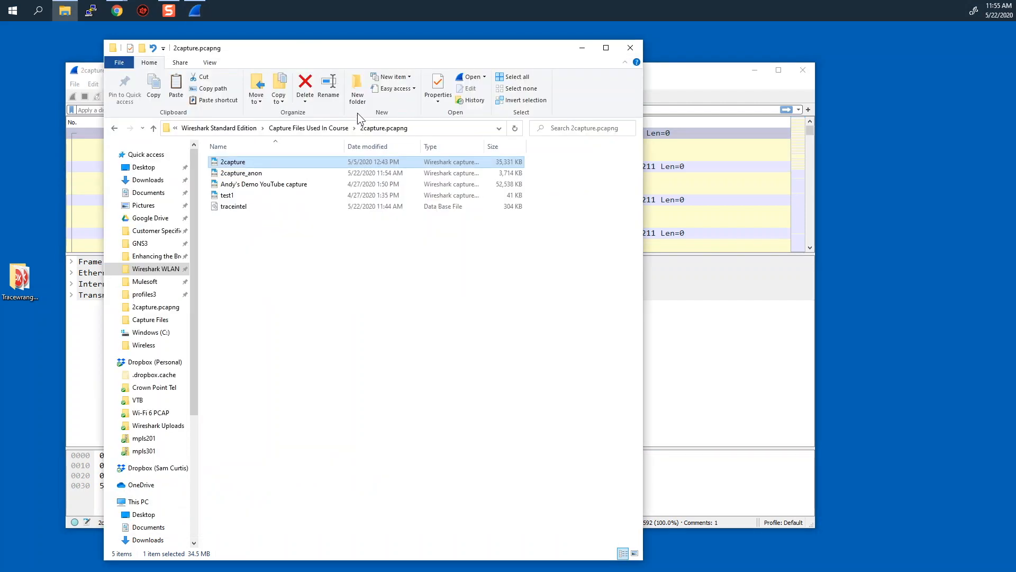
{"action": "double_click", "coordinate": [249, 174]}
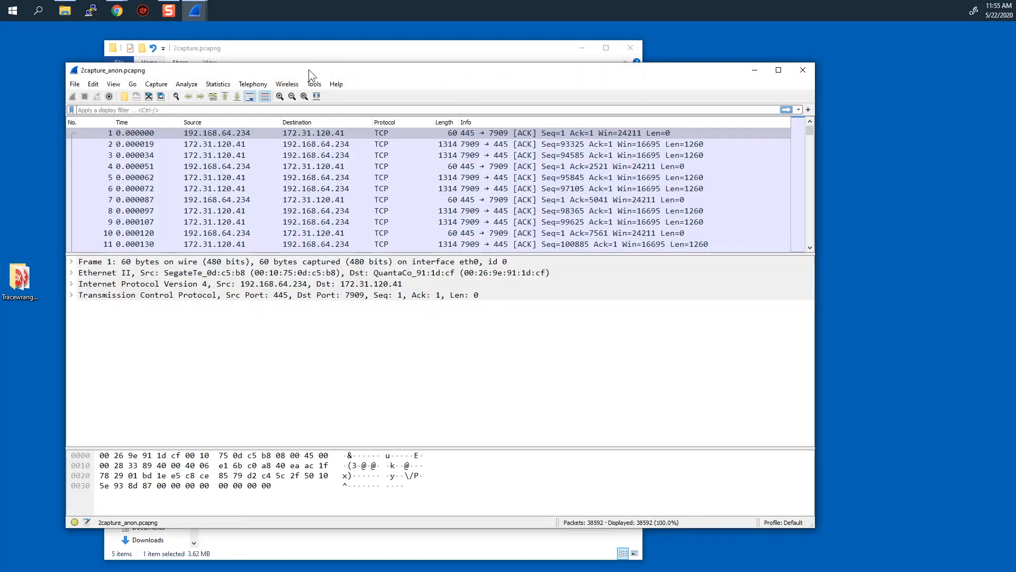
- Move the 2capture_anon window off the original 2capture window and narrow it so both packet lists can be read
{"action": "left_click_drag", "start_coordinate": [310, 69], "coordinate": [456, 116]}
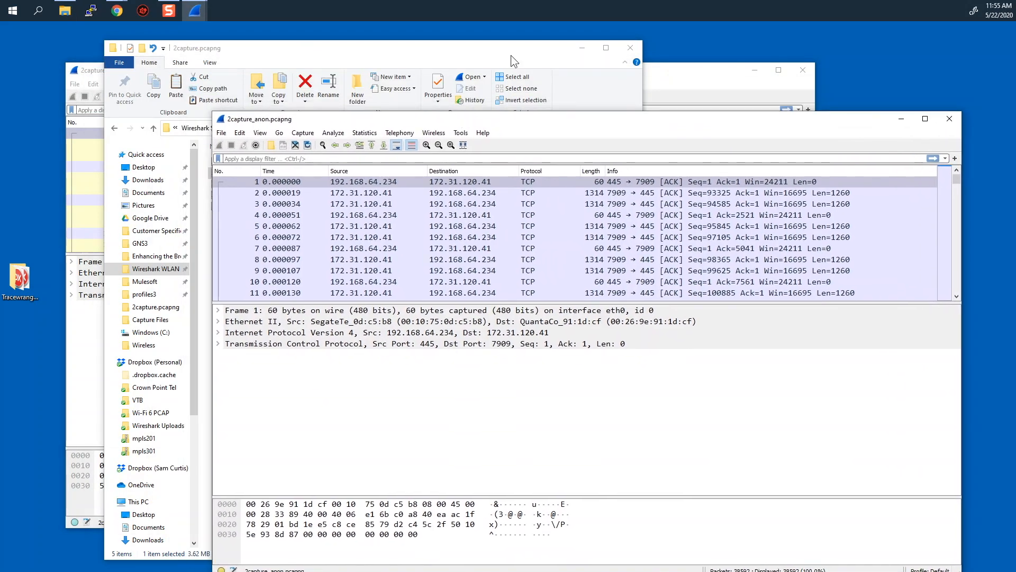
{"action": "left_click", "coordinate": [679, 70]}
{"action": "left_click", "coordinate": [846, 116]}
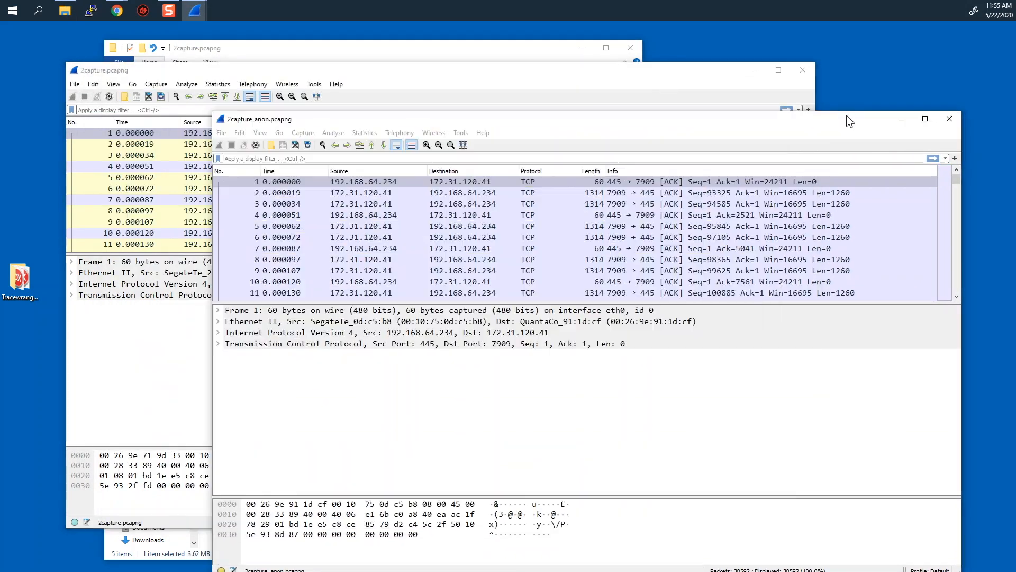
{"action": "left_click_drag", "start_coordinate": [586, 122], "coordinate": [611, 132]}
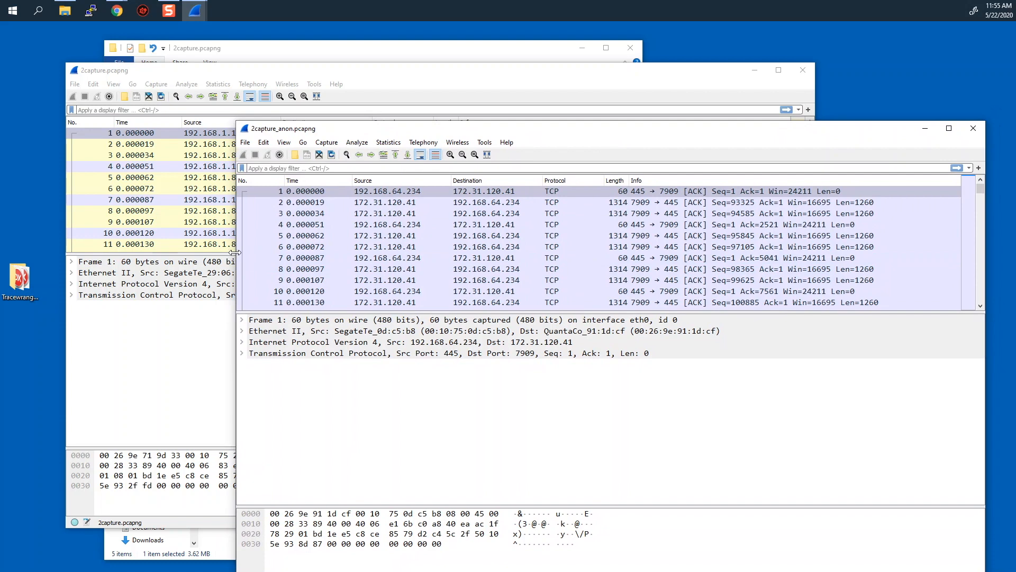
{"action": "left_click_drag", "start_coordinate": [234, 252], "coordinate": [310, 249]}
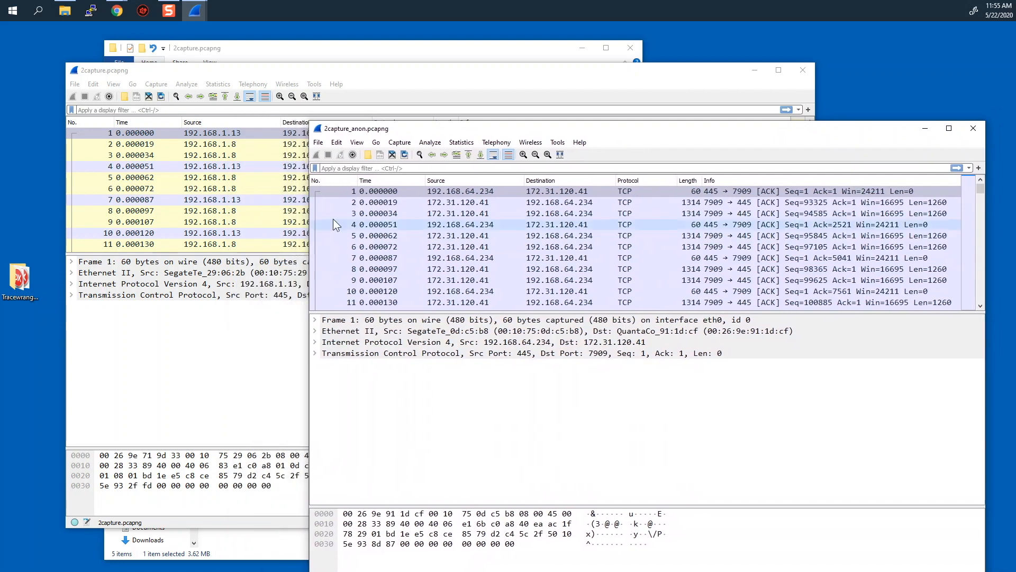
- Narrow the original 2capture window, move it away from the anonymized one, and look through its packets before returning to 2capture_anon
{"action": "left_click", "coordinate": [407, 81]}
{"action": "left_click_drag", "start_coordinate": [814, 192], "coordinate": [703, 193]}
{"action": "left_click_drag", "start_coordinate": [339, 71], "coordinate": [287, 57]}
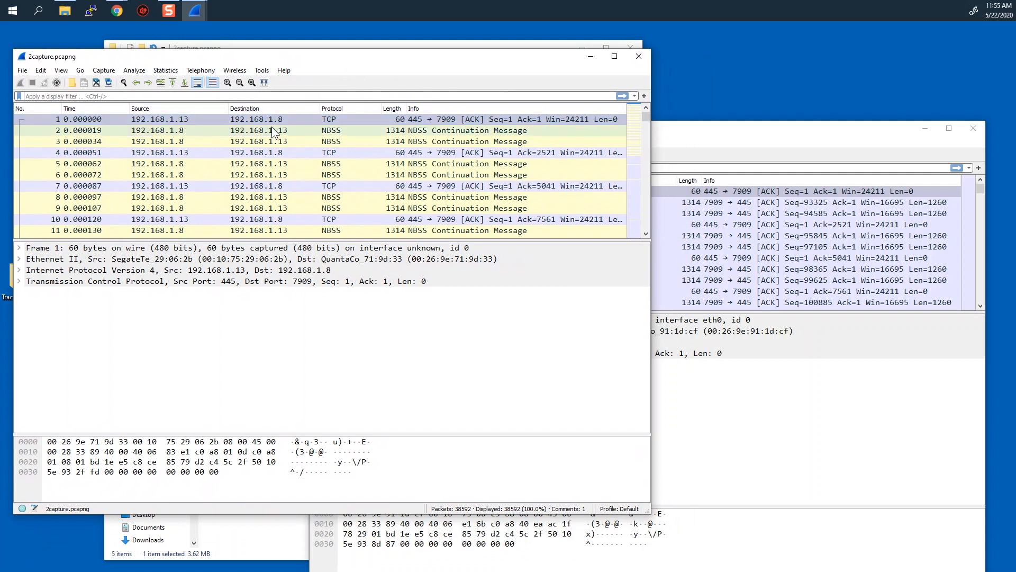
{"action": "scroll", "coordinate": [520, 189], "scroll_direction": "down", "scroll_amount": 7}
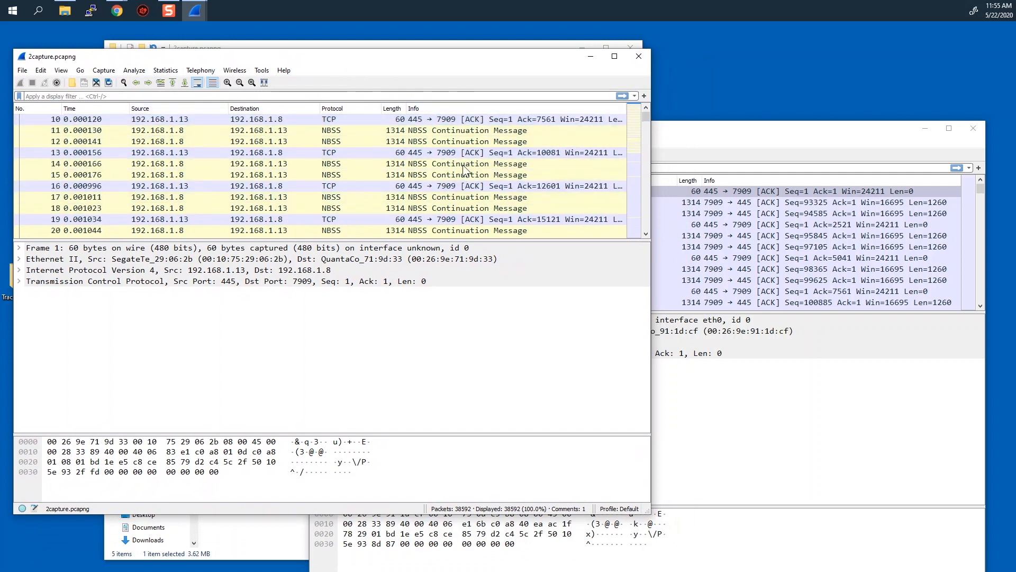
{"action": "scroll", "coordinate": [469, 178], "scroll_direction": "up", "scroll_amount": 6}
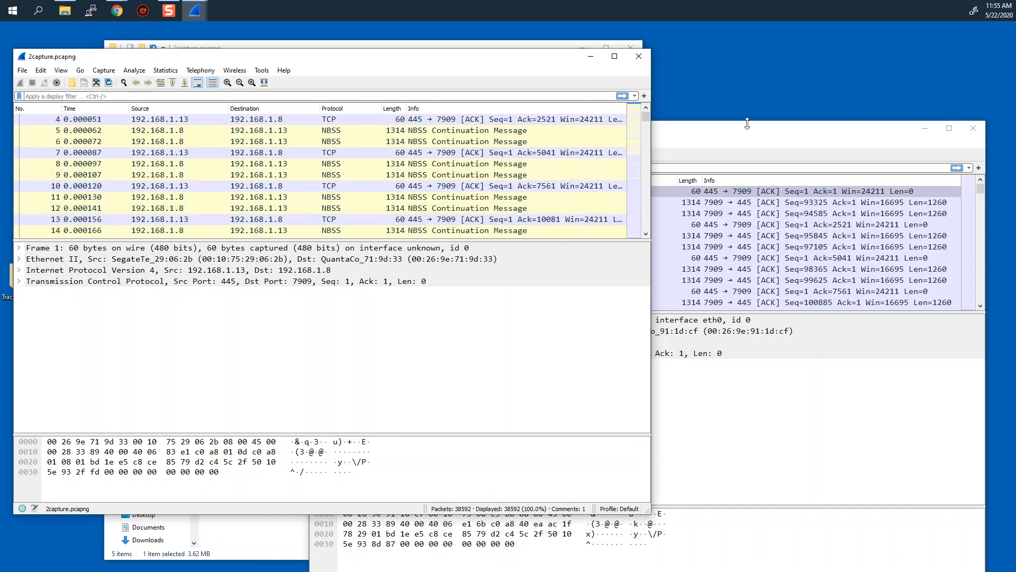
{"action": "left_click", "coordinate": [743, 131]}
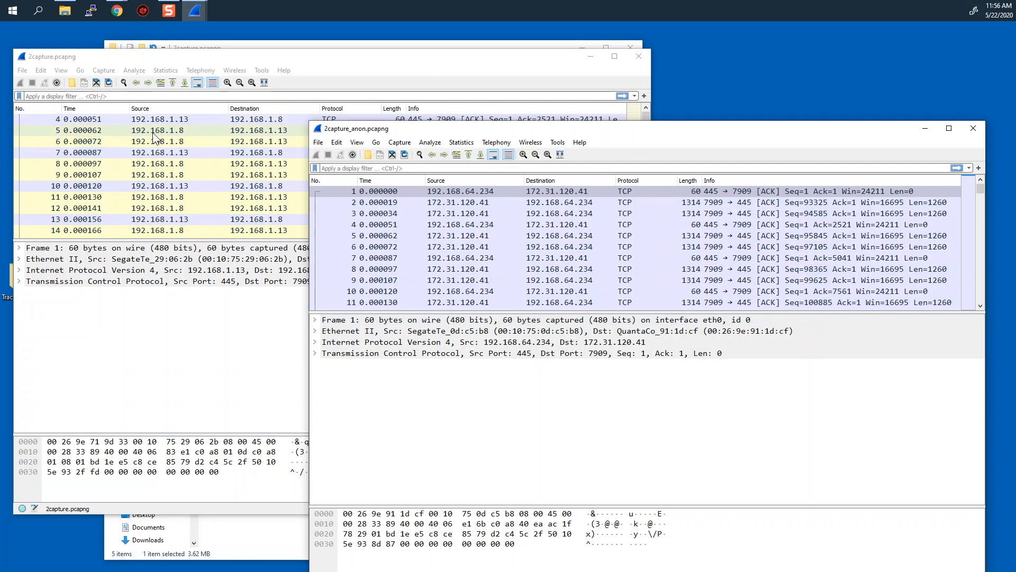
- In the original 2capture, select packet 2 and inspect its NetBIOS Session Service details, collapsing them again
{"action": "scroll", "coordinate": [154, 138], "scroll_direction": "up", "scroll_amount": 1}
{"action": "left_click", "coordinate": [127, 131]}
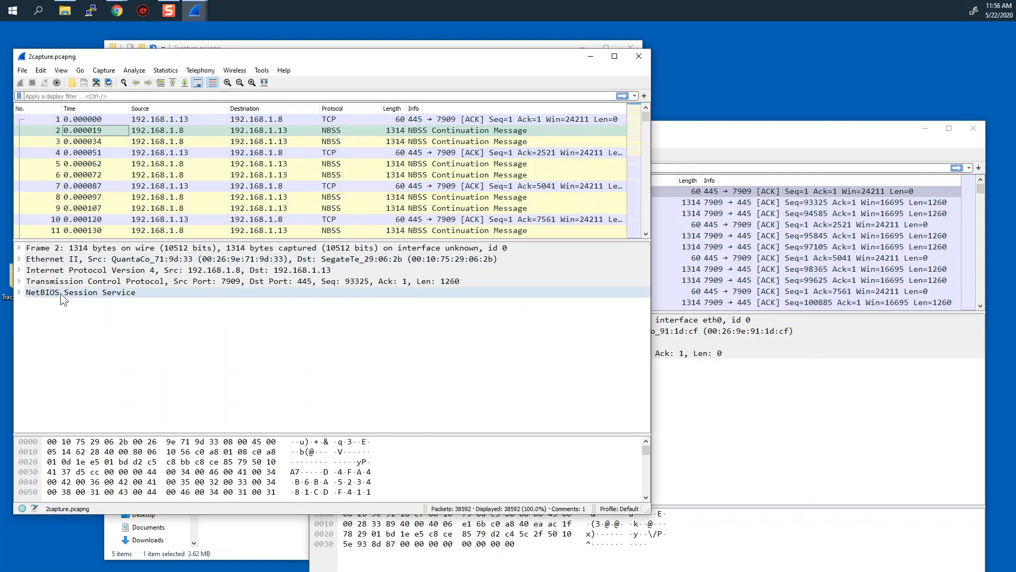
{"action": "left_click", "coordinate": [19, 292]}
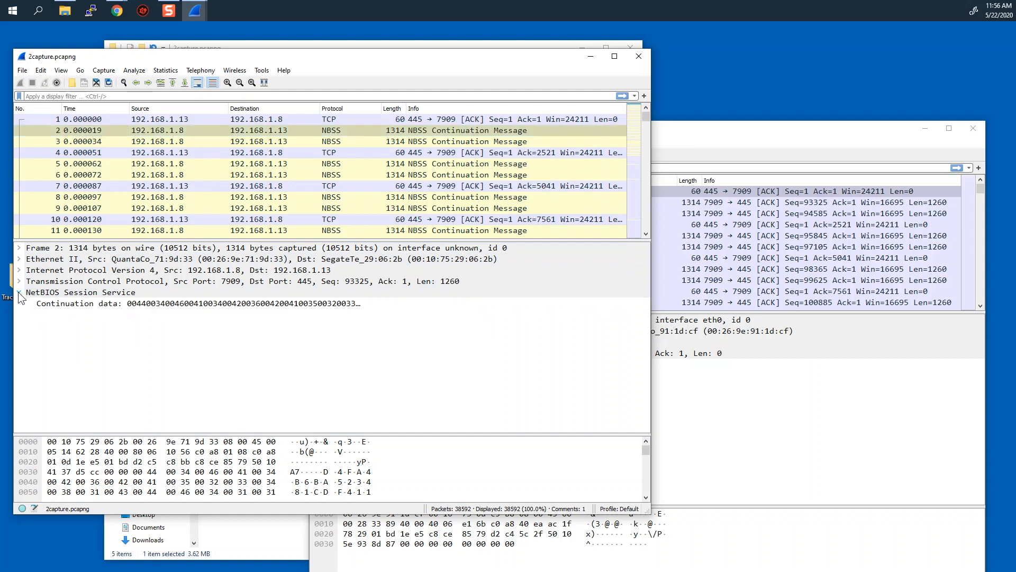
{"action": "left_click", "coordinate": [19, 292]}
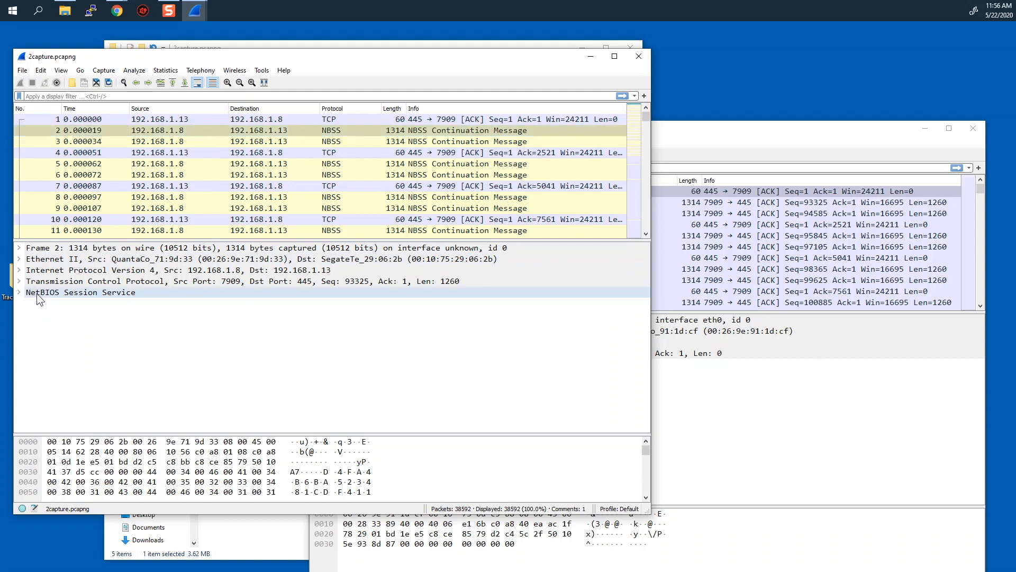
- In 2capture_anon, select packet 2, bring the whole window into view, and examine its details and the packet list for comparison
{"action": "left_click", "coordinate": [662, 373]}
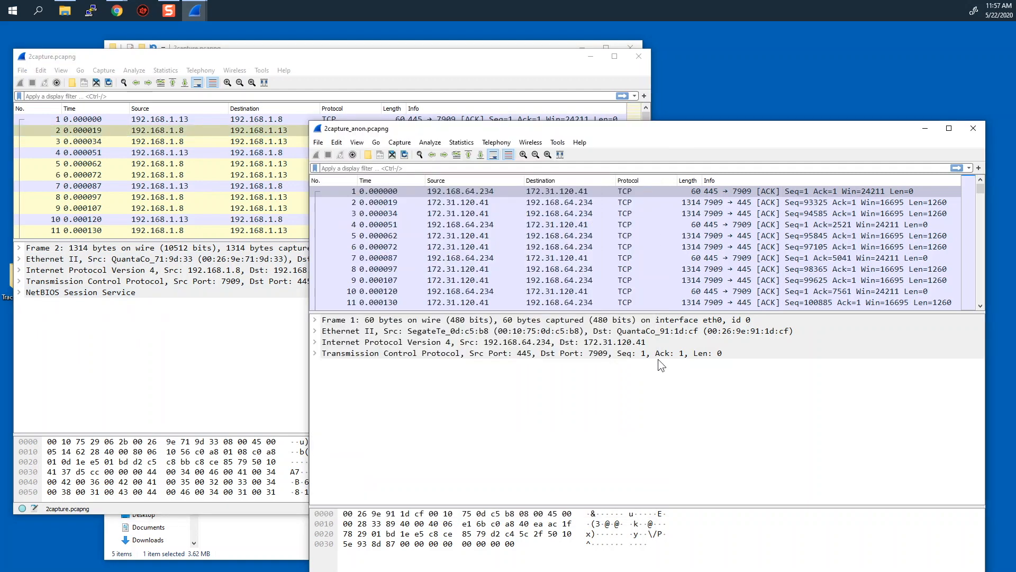
{"action": "left_click", "coordinate": [393, 205]}
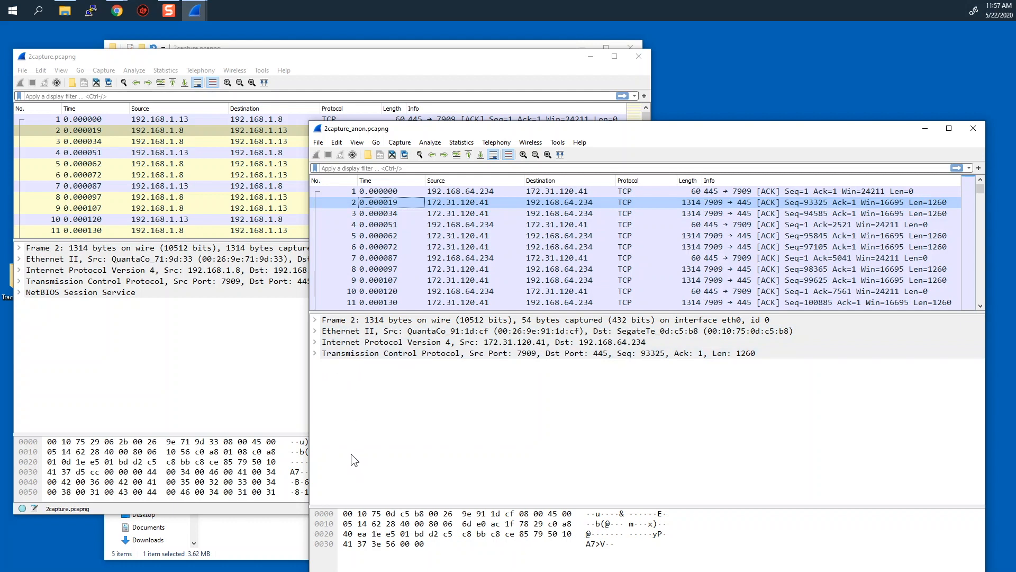
{"action": "left_click_drag", "start_coordinate": [585, 128], "coordinate": [586, 102]}
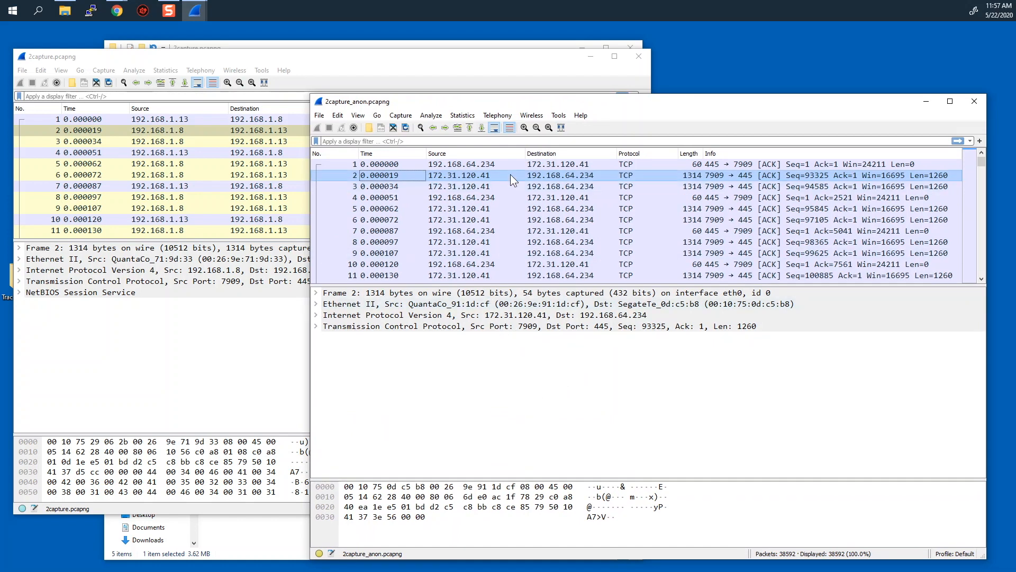
{"action": "scroll", "coordinate": [506, 183], "scroll_direction": "down", "scroll_amount": 13}
{"action": "mouse_move", "coordinate": [980, 162]}
{"action": "left_mouse_down"}
{"action": "mouse_move", "coordinate": [977, 246]}
{"action": "mouse_move", "coordinate": [967, 146]}
{"action": "left_mouse_up"}
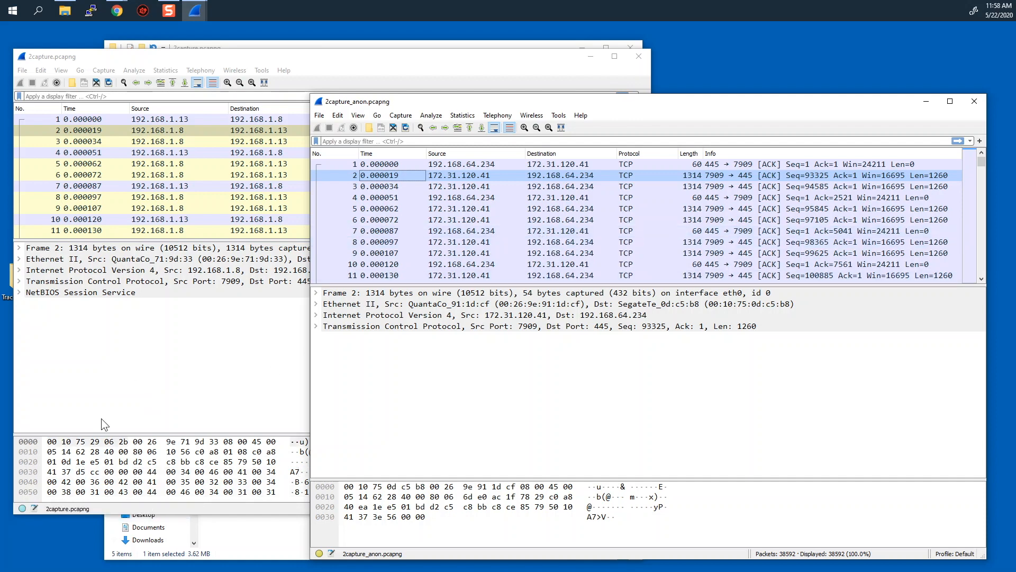
- Open the Expert Information for both 2capture and 2capture_anon and place the two windows side by side
{"action": "left_click", "coordinate": [22, 507]}
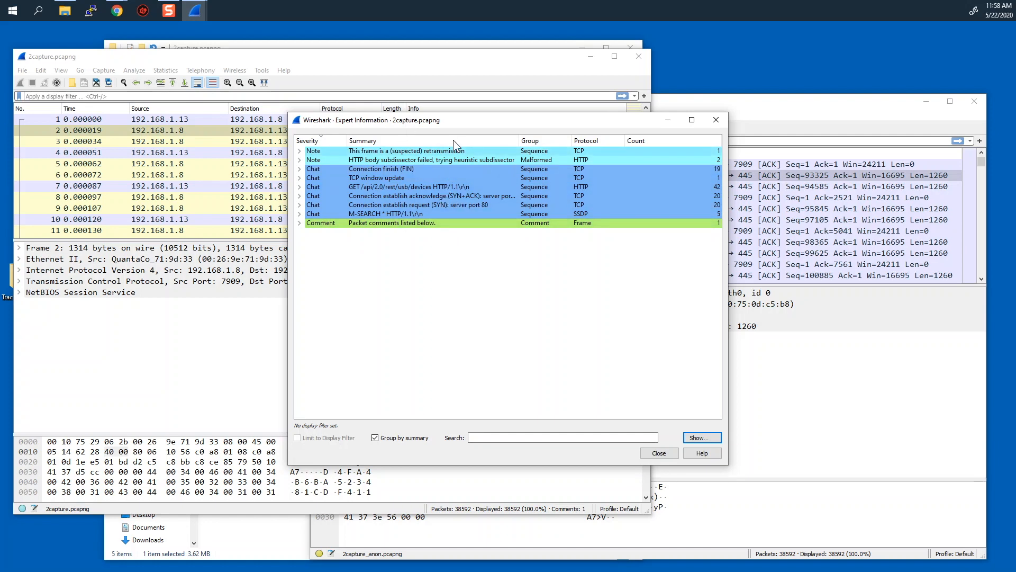
{"action": "left_click_drag", "start_coordinate": [458, 118], "coordinate": [225, 67]}
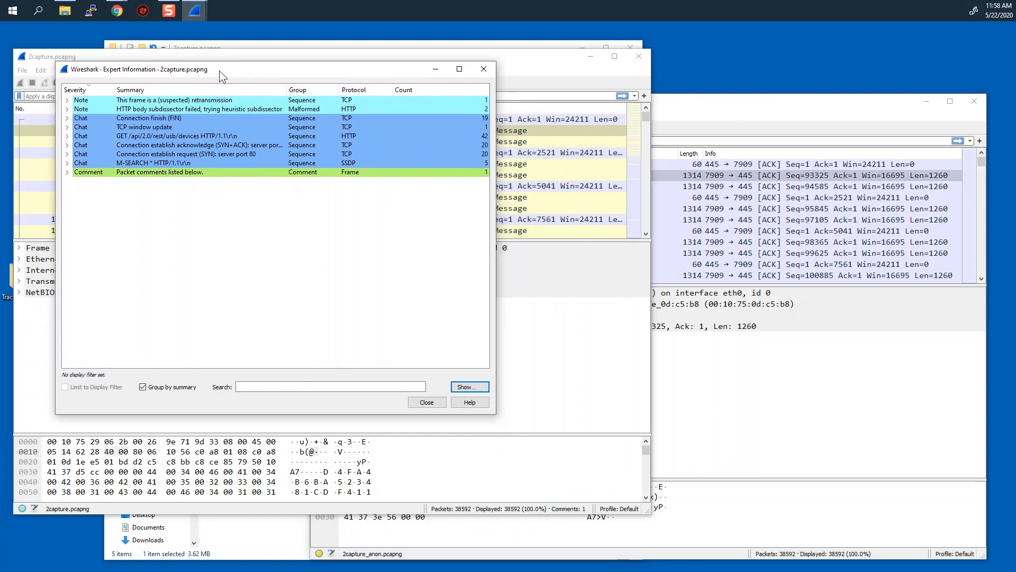
{"action": "left_click", "coordinate": [725, 109]}
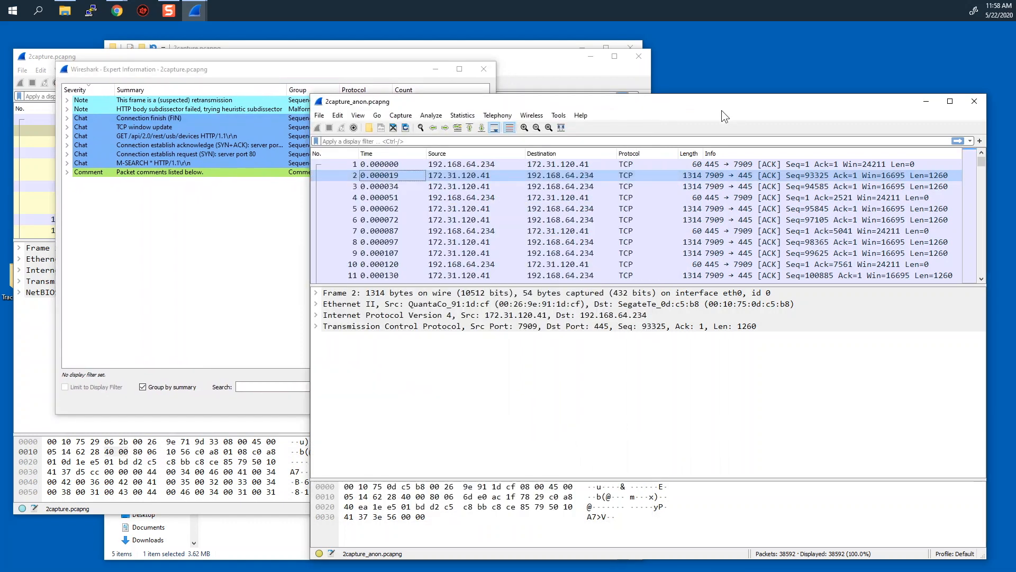
{"action": "left_click", "coordinate": [320, 553]}
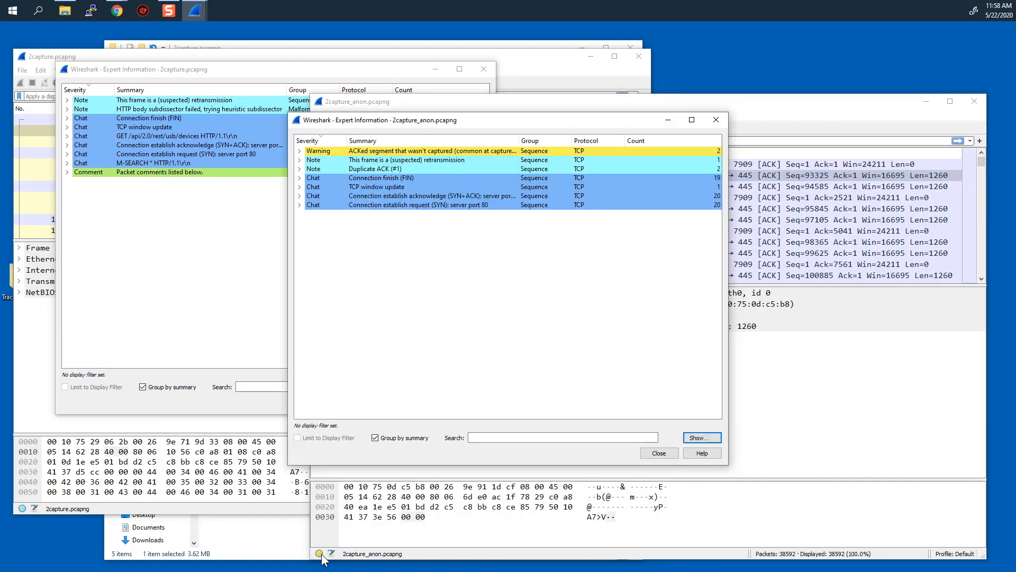
{"action": "left_click_drag", "start_coordinate": [458, 121], "coordinate": [533, 106]}
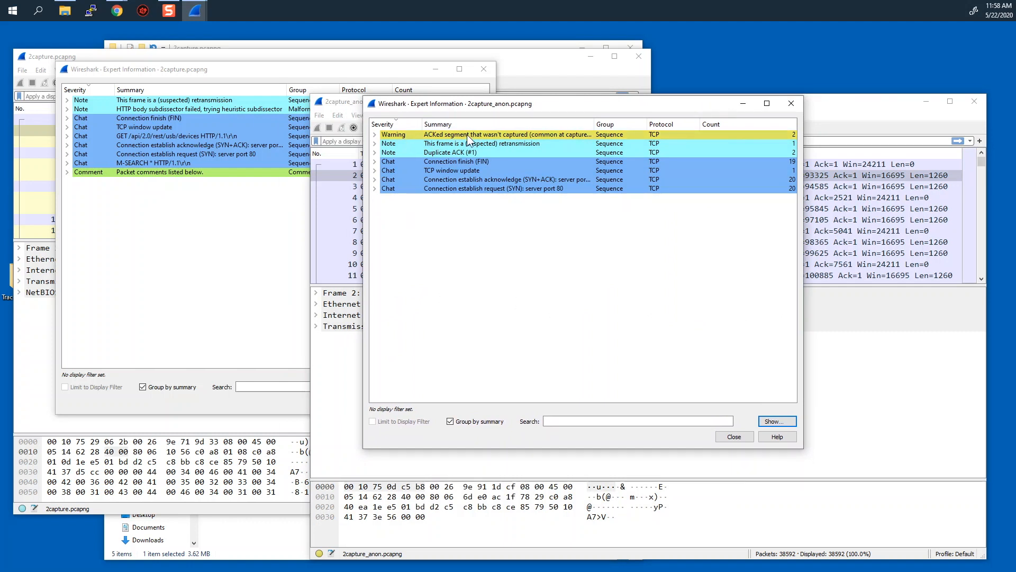
- Expand the "ACKed segment that wasn't captured" warning for 2capture_anon, compare both Expert Information lists, and close them
{"action": "left_click", "coordinate": [375, 134]}
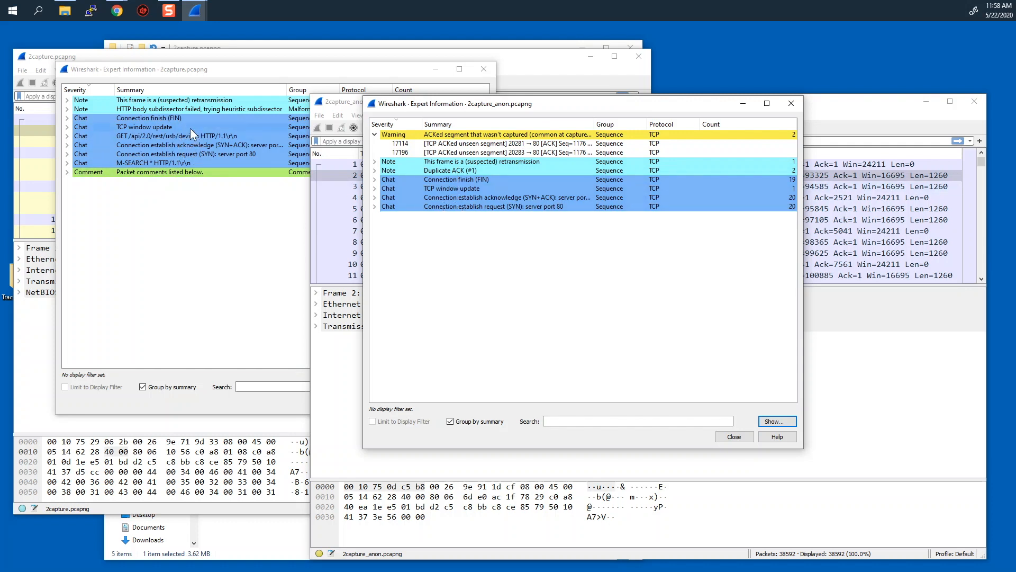
{"action": "left_click", "coordinate": [238, 68]}
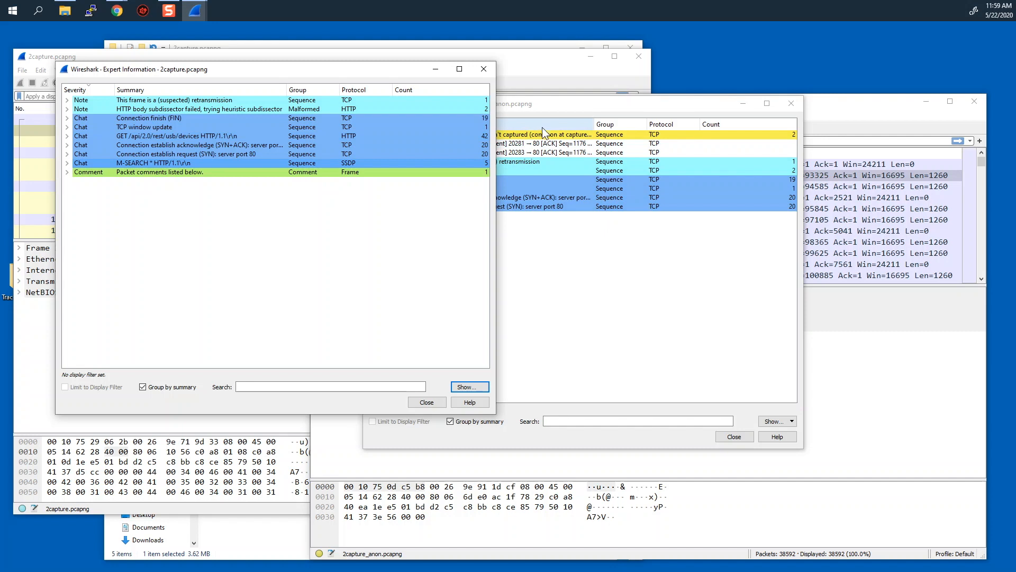
{"action": "left_click", "coordinate": [579, 106]}
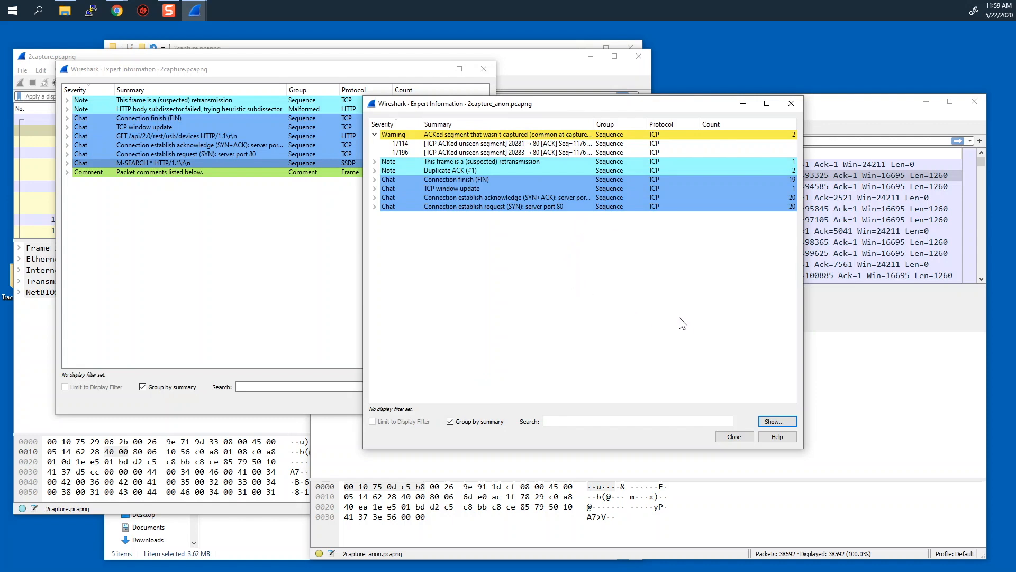
{"action": "left_click", "coordinate": [737, 433]}
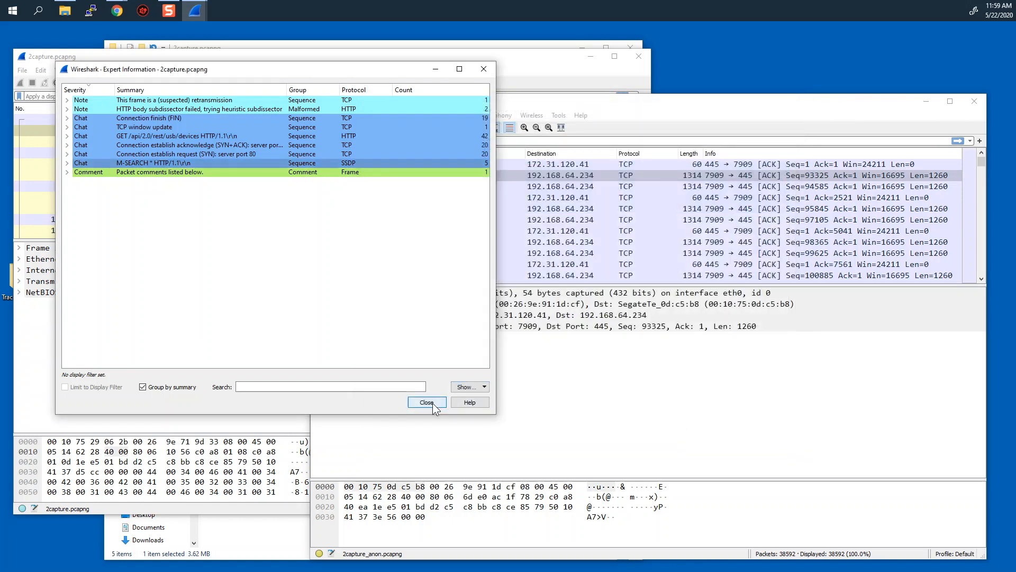
{"action": "left_click", "coordinate": [429, 402]}
- Open the Conversations statistics for the original 2capture and move the window aside to view its TCP conversations
{"action": "left_click", "coordinate": [332, 65]}
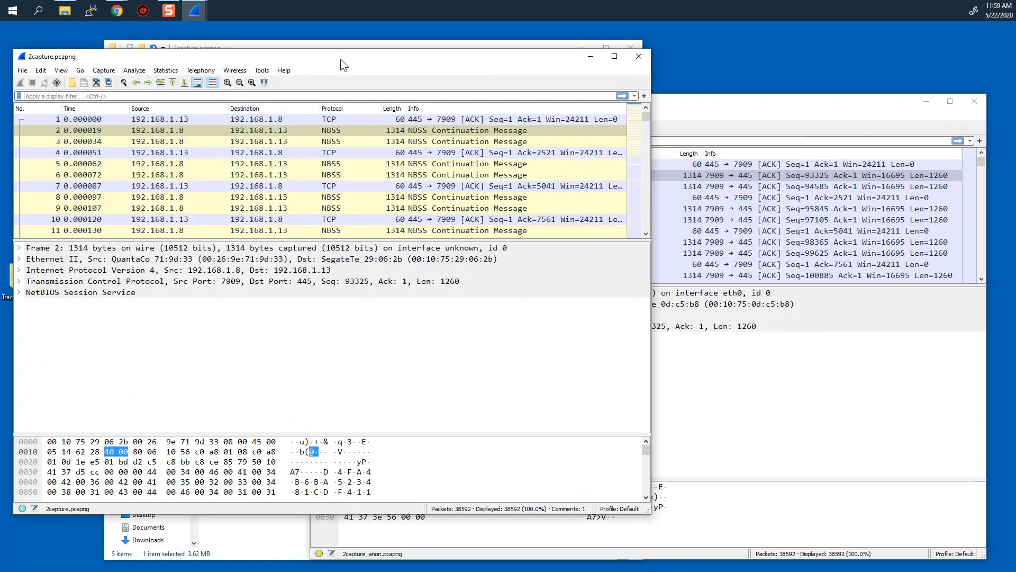
{"action": "left_click", "coordinate": [170, 72]}
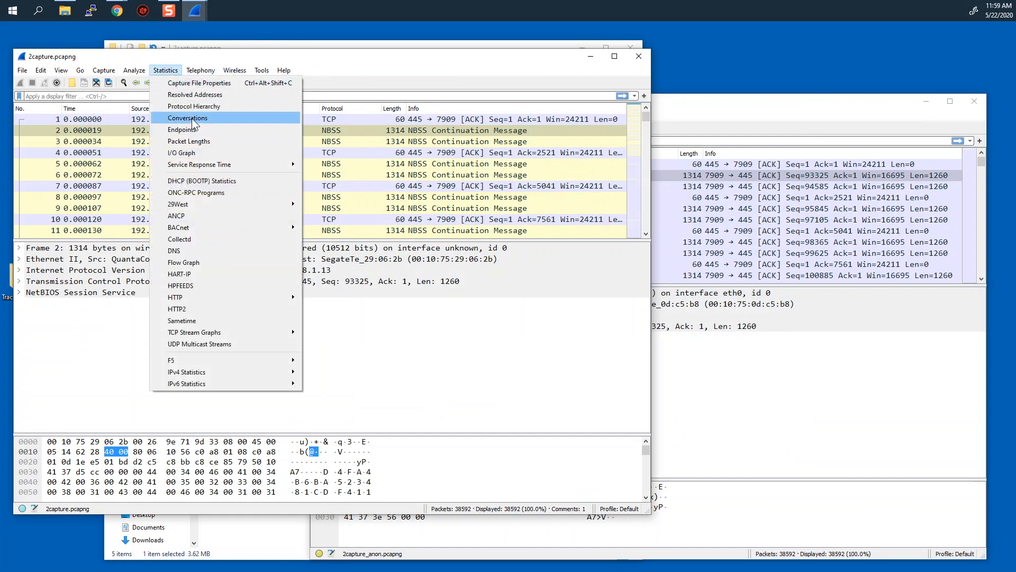
{"action": "left_click", "coordinate": [191, 118]}
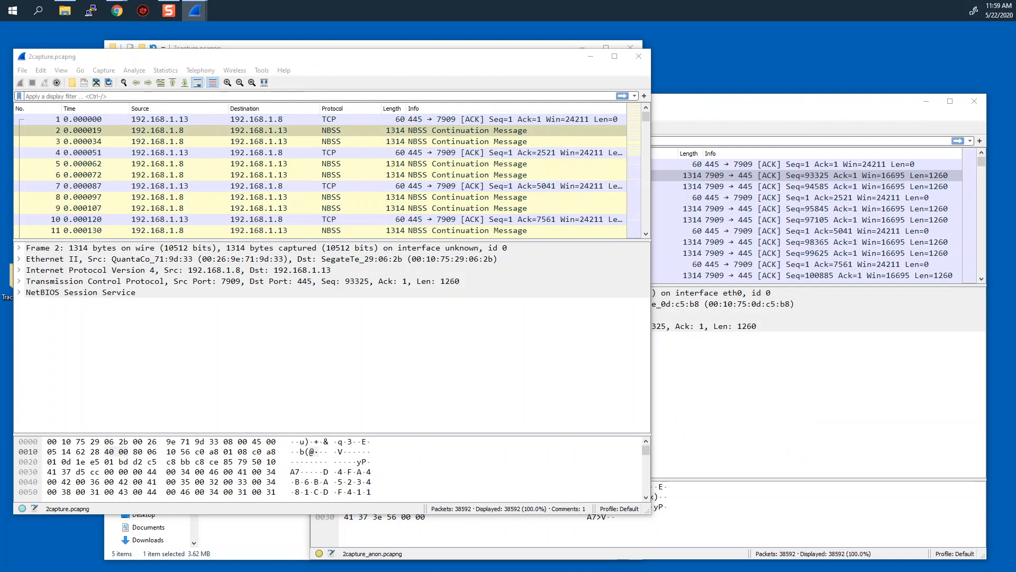
{"action": "left_click_drag", "start_coordinate": [343, 205], "coordinate": [176, 98]}
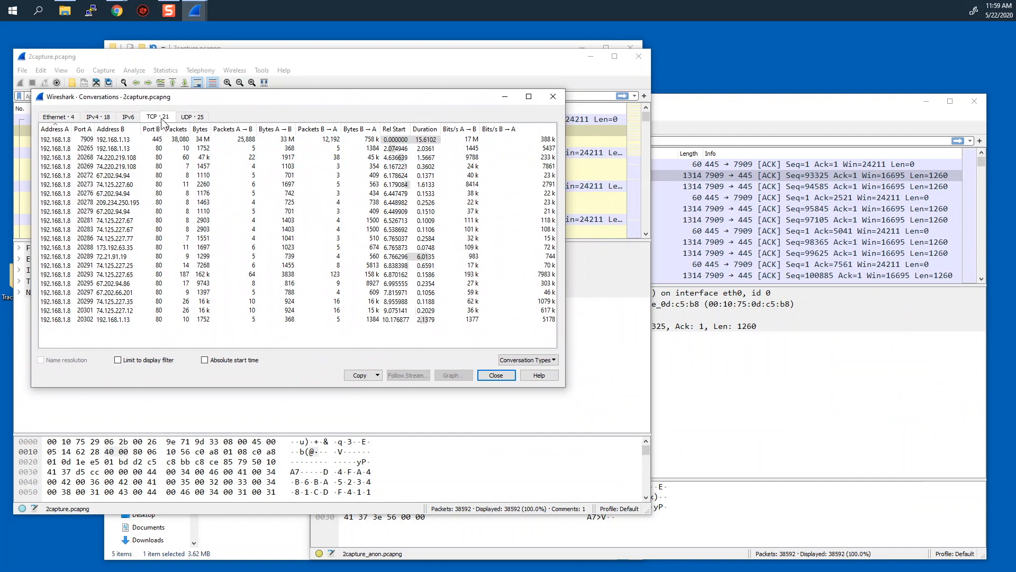
- Open the Conversations statistics for 2capture_anon and place the window beside the original's to compare TCP conversations
{"action": "left_click", "coordinate": [699, 107]}
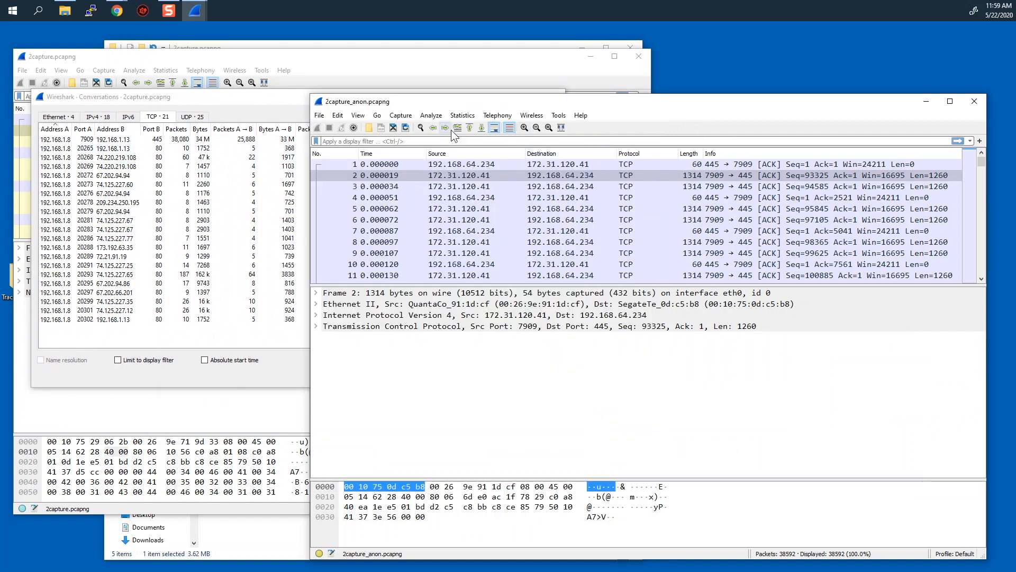
{"action": "left_click", "coordinate": [462, 115]}
{"action": "left_click", "coordinate": [487, 160]}
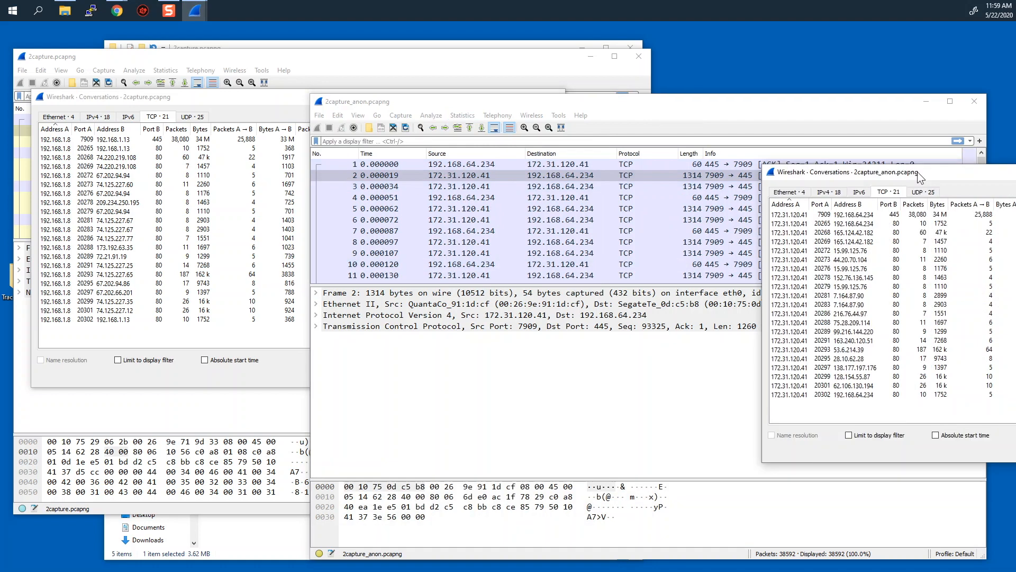
{"action": "left_click_drag", "start_coordinate": [706, 130], "coordinate": [548, 141]}
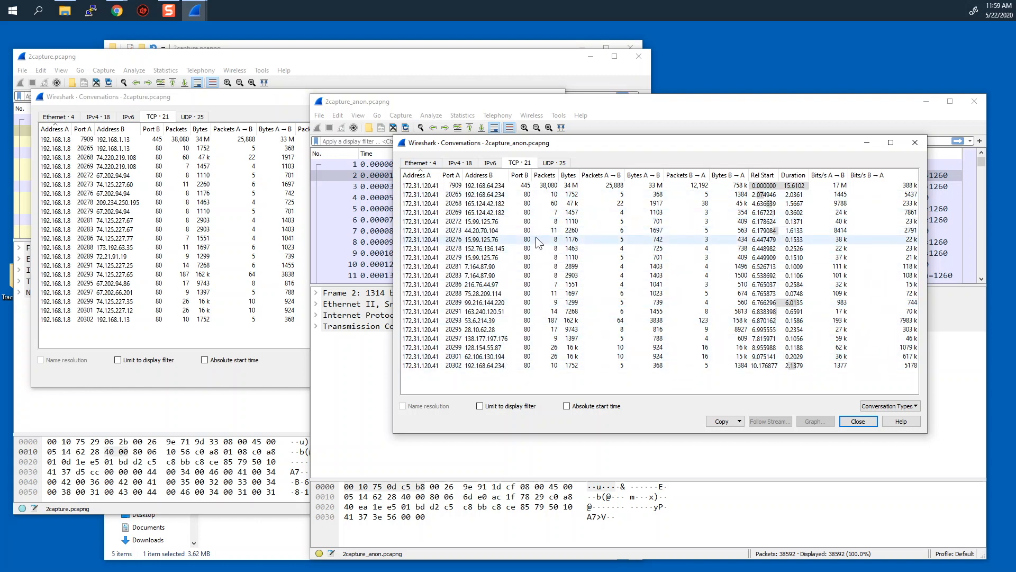
- Filter 2capture_anon to the selected A ↔ B TCP conversation between port 20276 and 15.99.125.76, and close its Conversations window
{"action": "left_click", "coordinate": [511, 240]}
{"action": "right_click", "coordinate": [509, 239]}
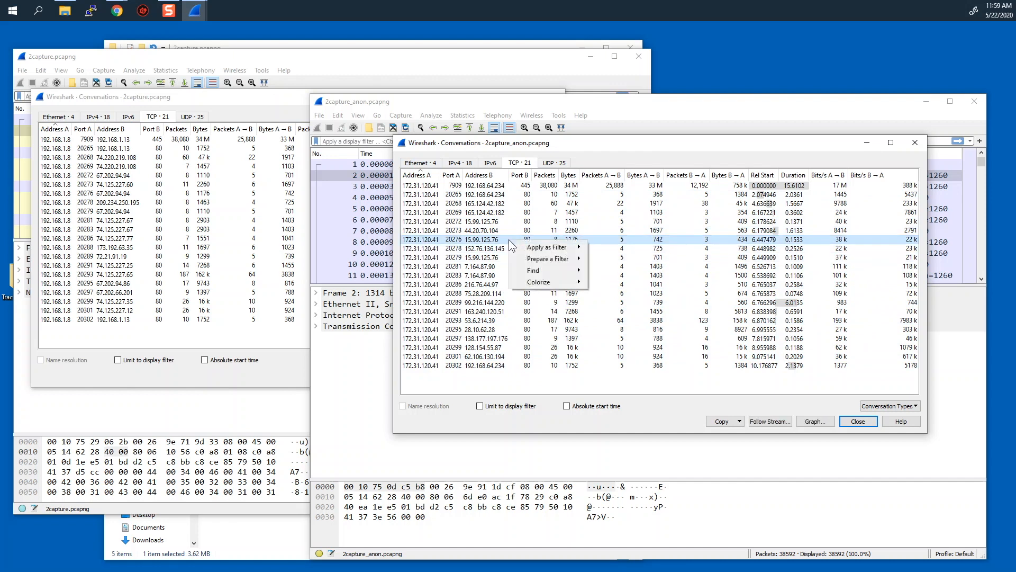
{"action": "mouse_move", "coordinate": [548, 247]}
{"action": "mouse_move", "coordinate": [630, 247]}
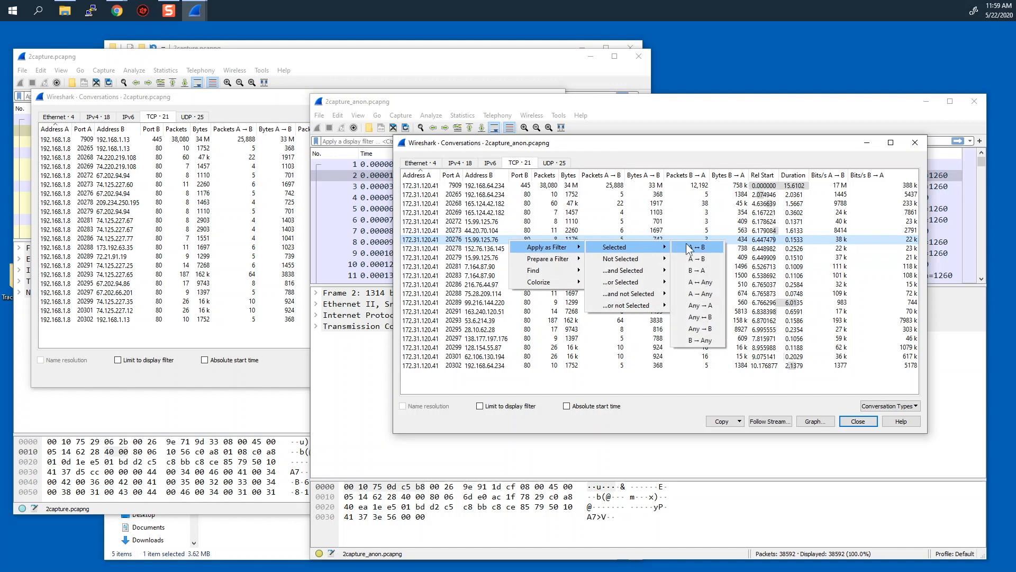
{"action": "left_click", "coordinate": [694, 246]}
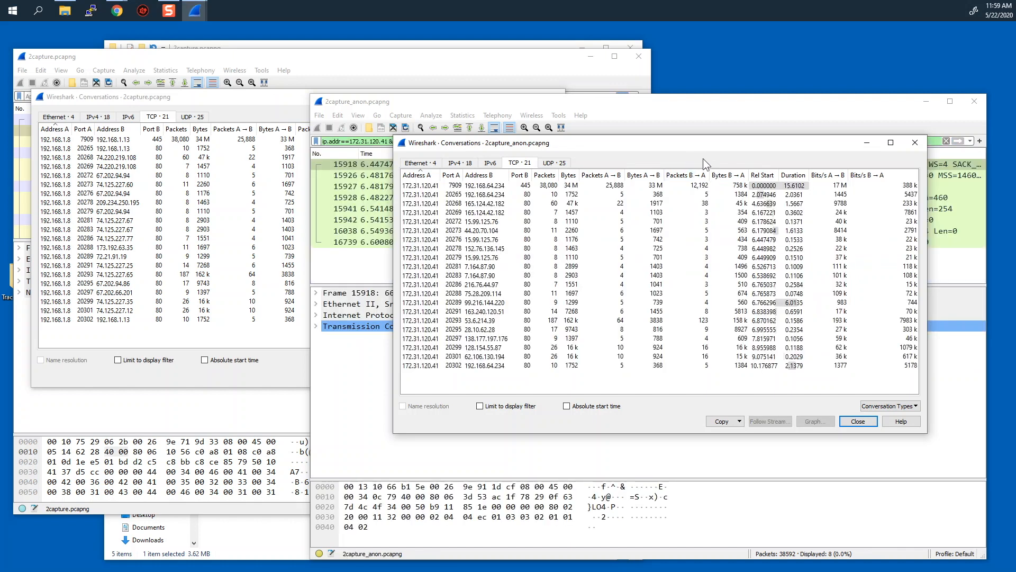
{"action": "left_click", "coordinate": [904, 148]}
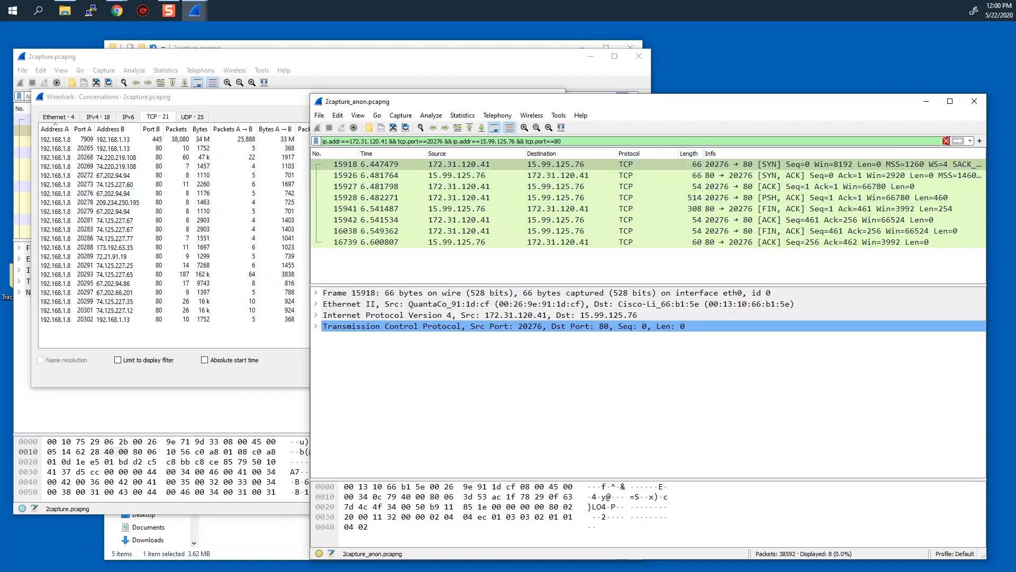
- Clear the display filter of 2capture_anon and reopen its Conversations statistics
{"action": "left_click", "coordinate": [946, 141]}
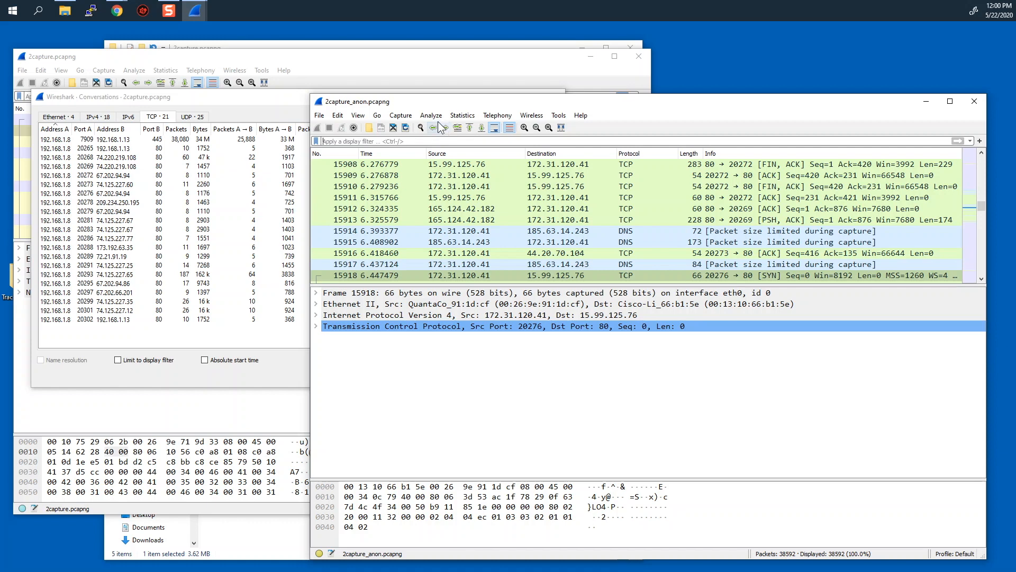
{"action": "left_click", "coordinate": [457, 117]}
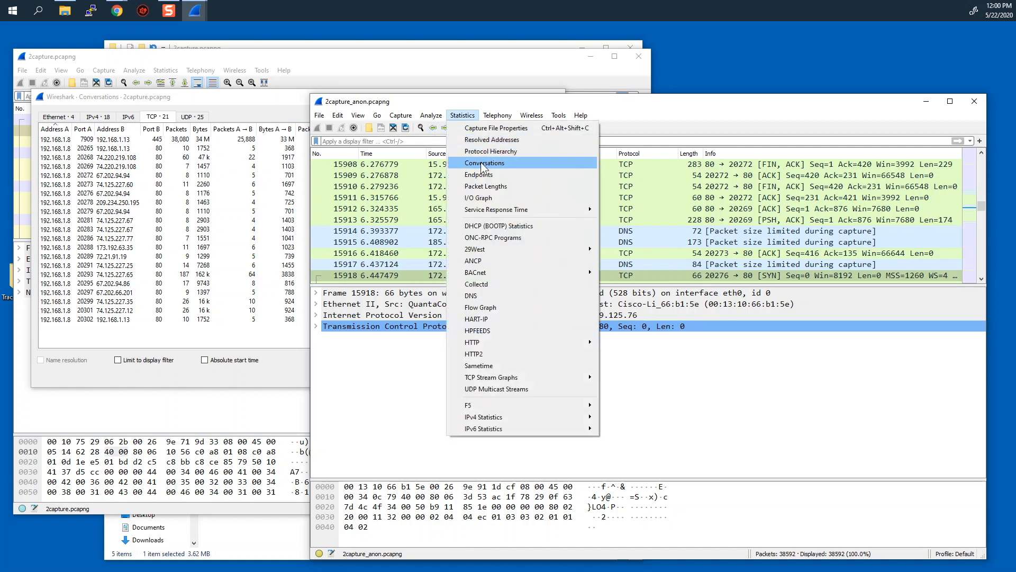
{"action": "left_click", "coordinate": [481, 163]}
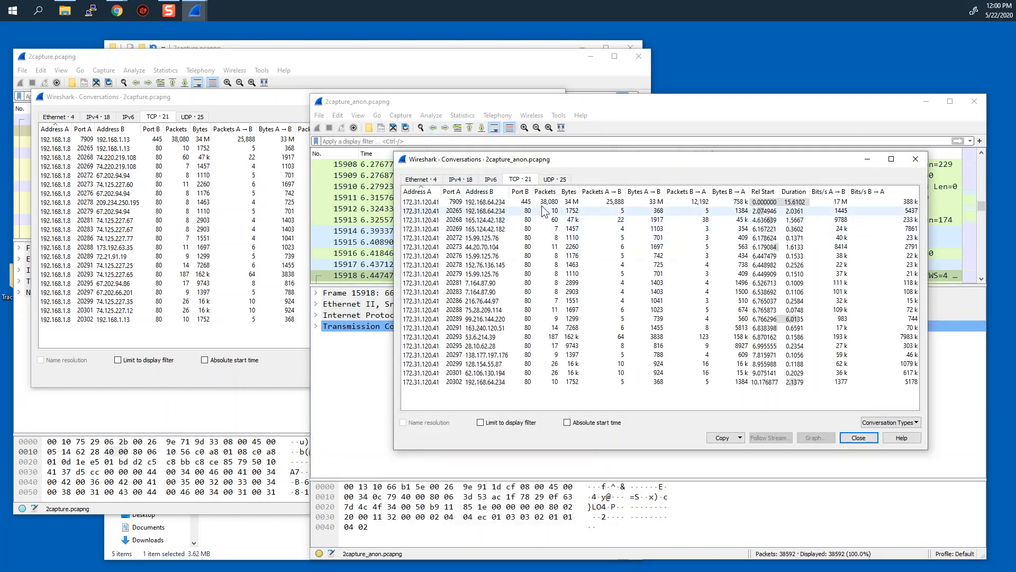
- Filter 2capture_anon to the selected A ↔ B TCP conversation between port 20272 and 15.99.125.76, and close its Conversations window
{"action": "left_click", "coordinate": [559, 242]}
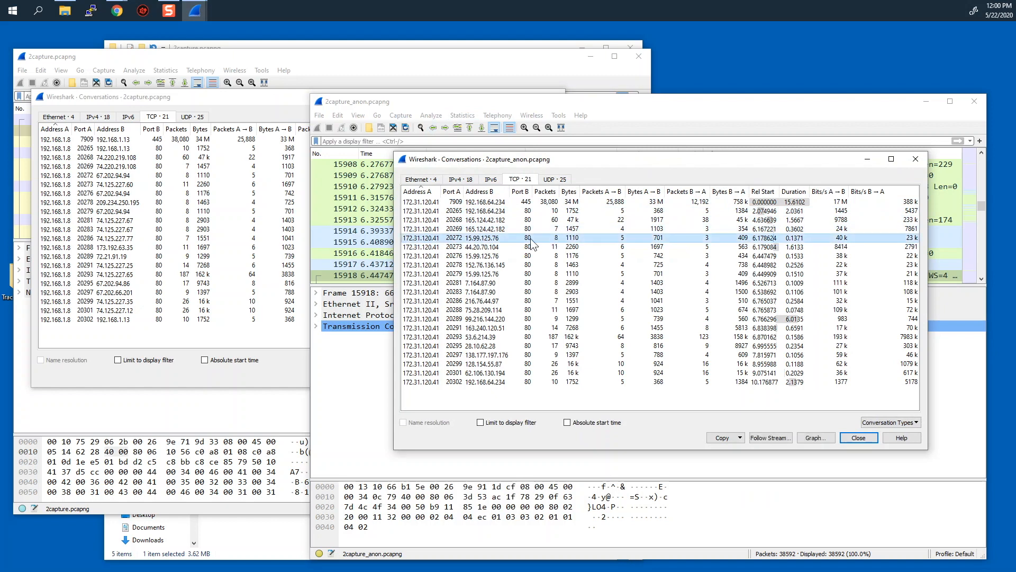
{"action": "right_click", "coordinate": [532, 239]}
{"action": "mouse_move", "coordinate": [569, 245]}
{"action": "mouse_move", "coordinate": [668, 246]}
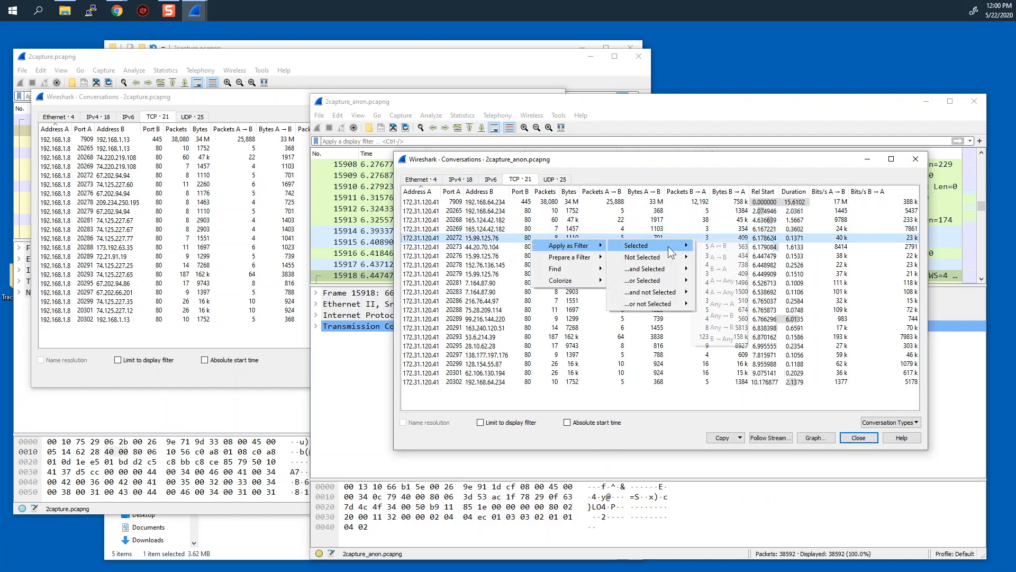
{"action": "left_click", "coordinate": [720, 246]}
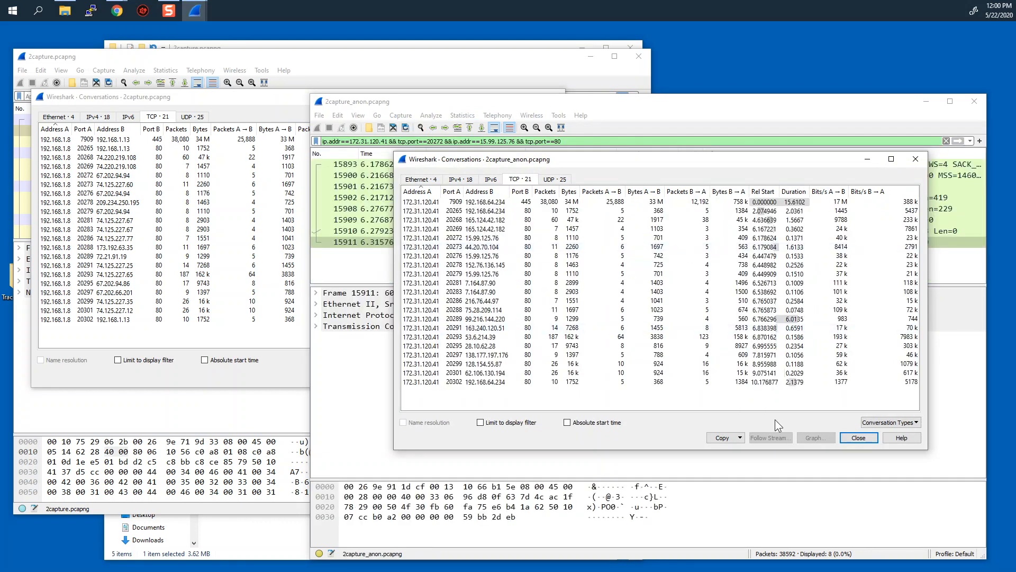
{"action": "left_click", "coordinate": [858, 437]}
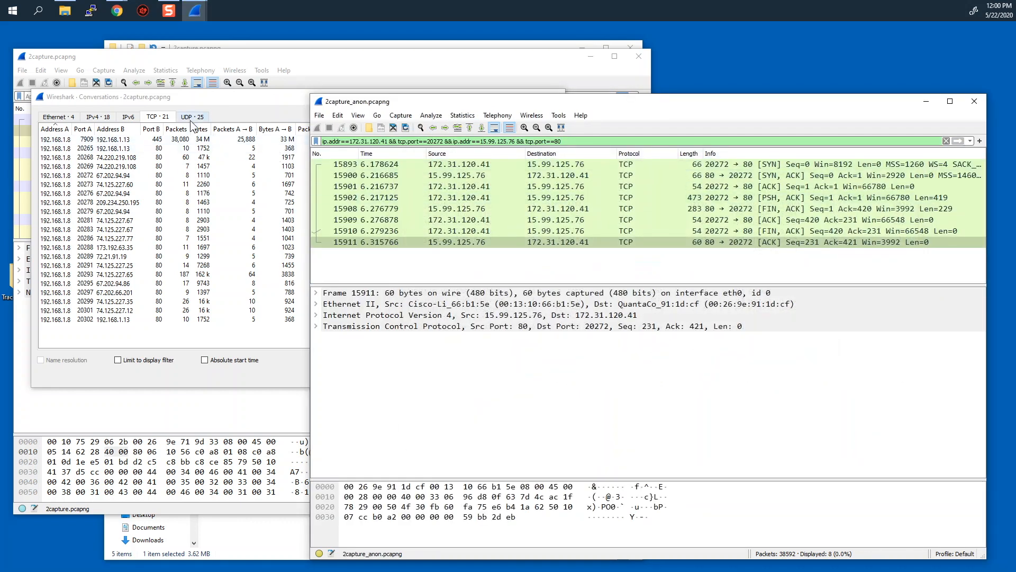
- Filter the original 2capture to the selected A ↔ B TCP conversation between port 20272 and 67.202.94.94, and close its Conversations window
{"action": "left_click", "coordinate": [186, 101]}
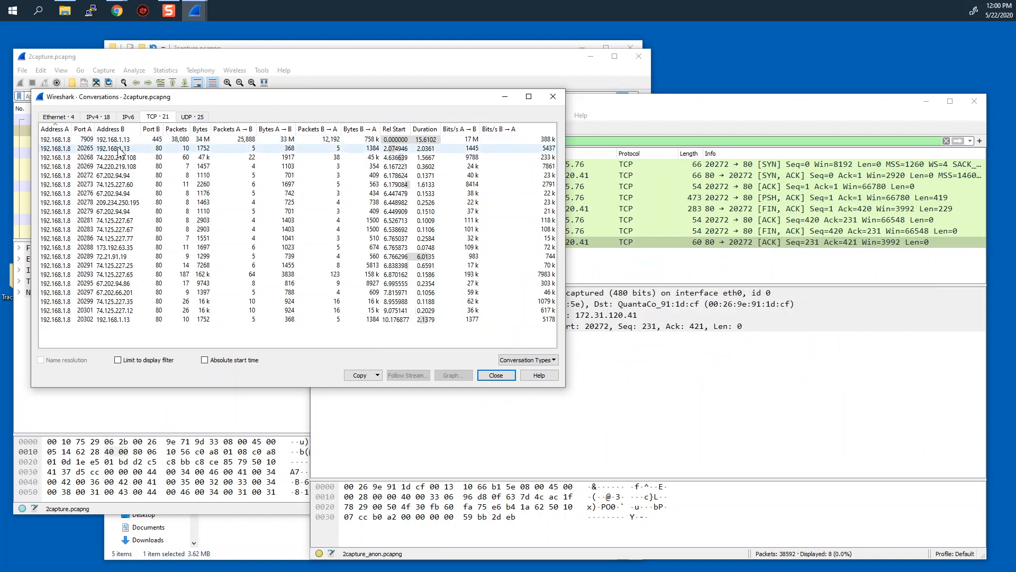
{"action": "left_click", "coordinate": [120, 176]}
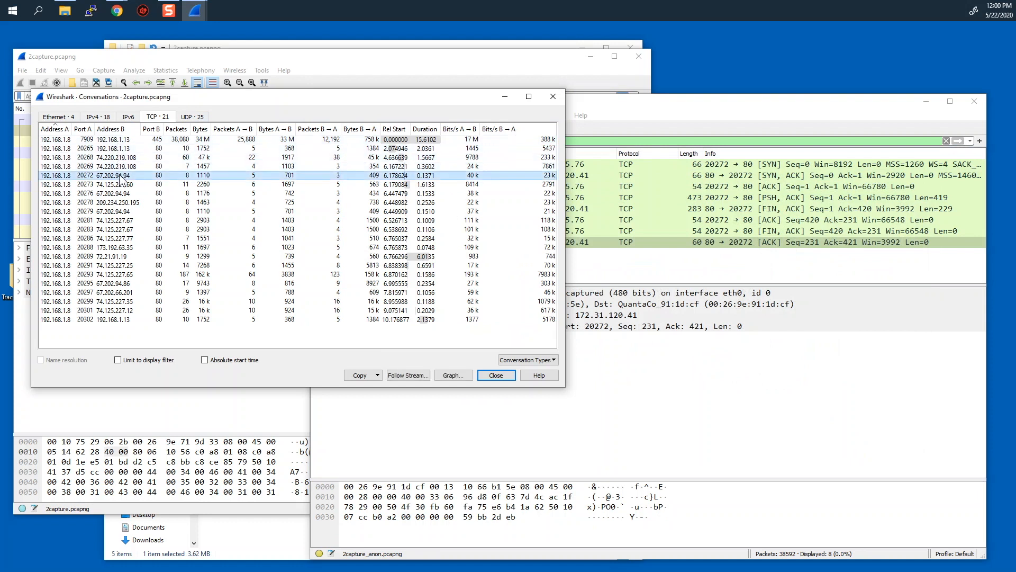
{"action": "right_click", "coordinate": [120, 177]}
{"action": "mouse_move", "coordinate": [169, 182]}
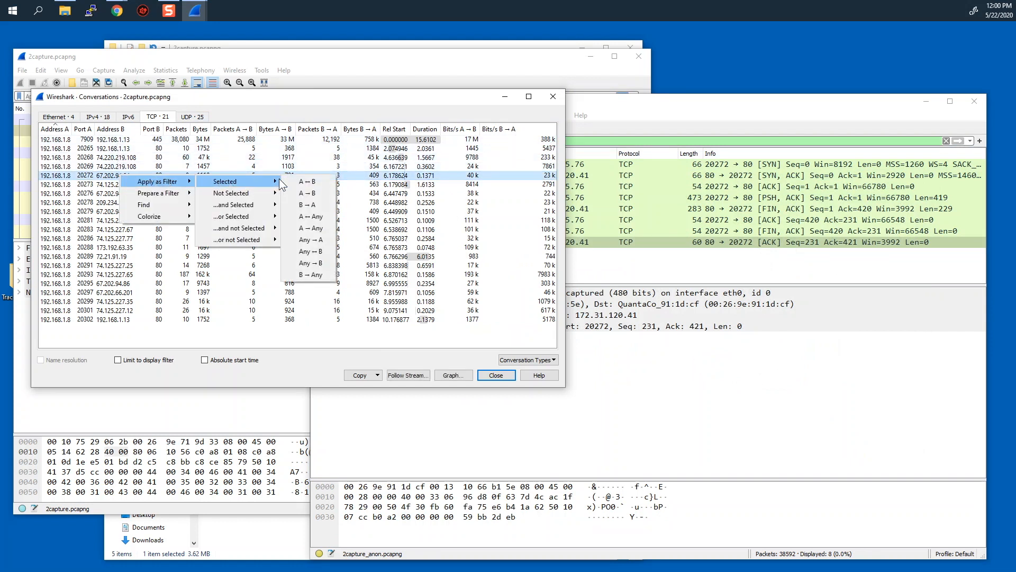
{"action": "left_click", "coordinate": [304, 181]}
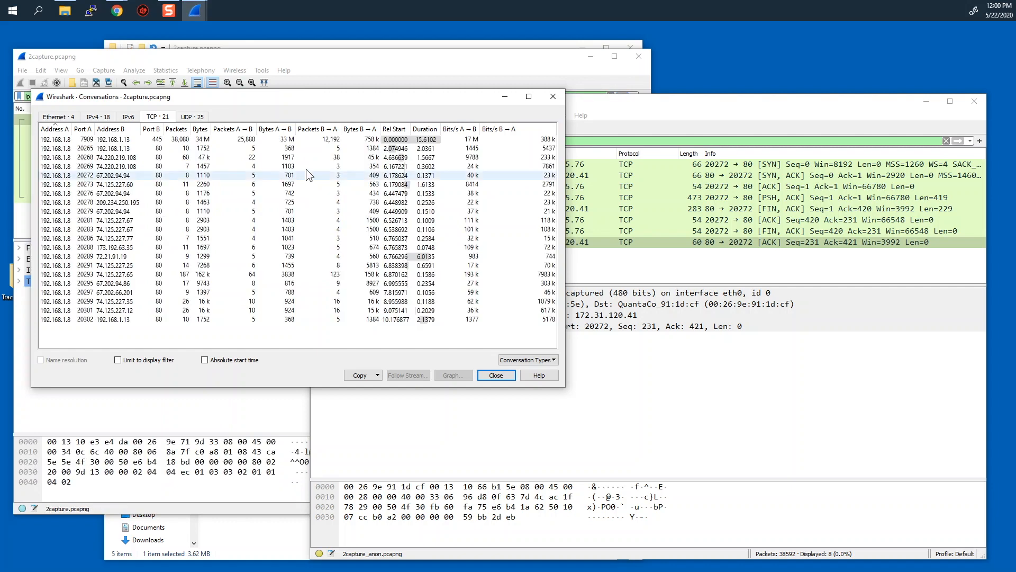
{"action": "left_click", "coordinate": [553, 97]}
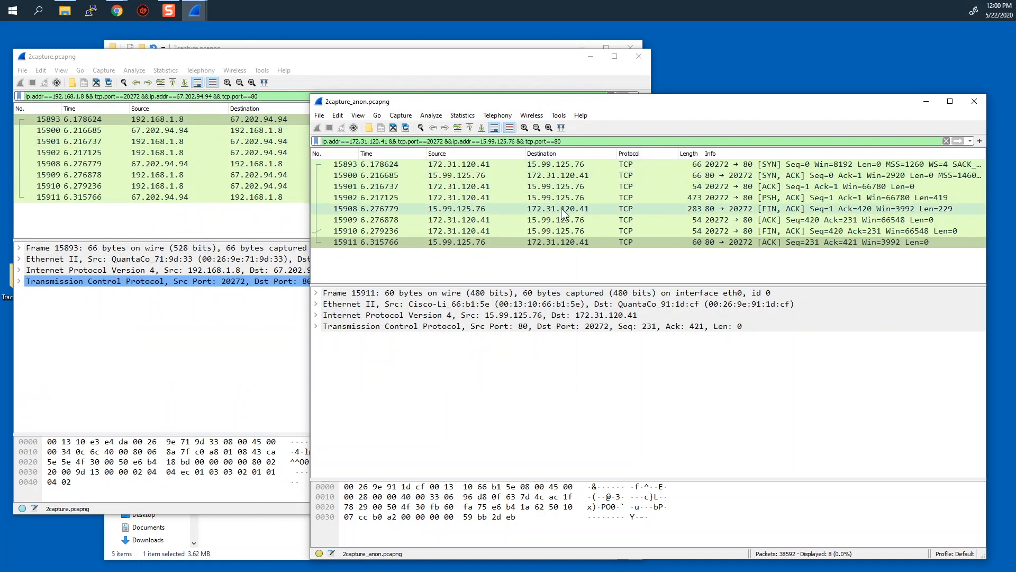
- Move the 2capture_anon window below the original's packet list and compare packets 15902 and 15908 in both captures
{"action": "left_click_drag", "start_coordinate": [557, 100], "coordinate": [511, 204]}
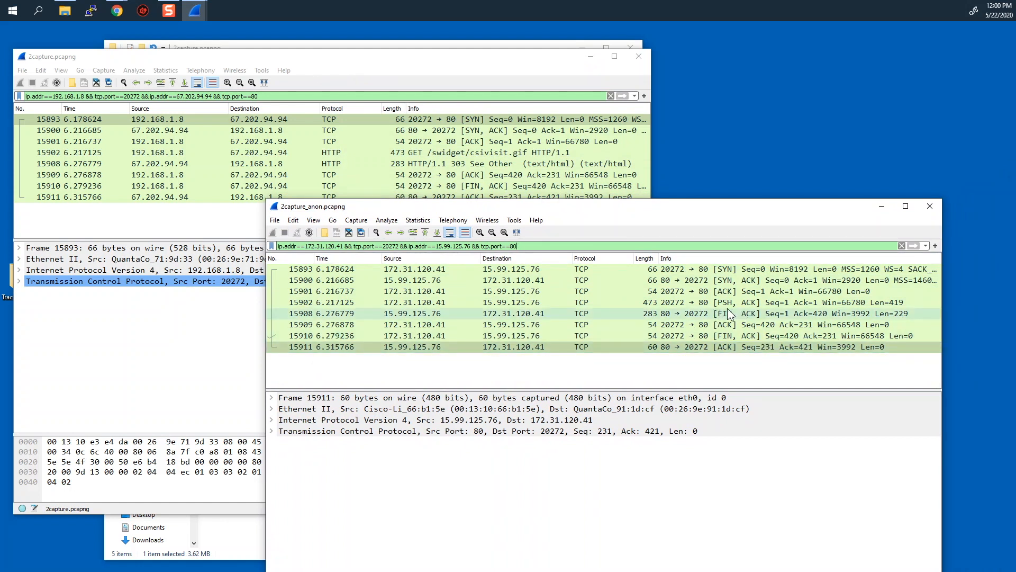
{"action": "left_click", "coordinate": [697, 303]}
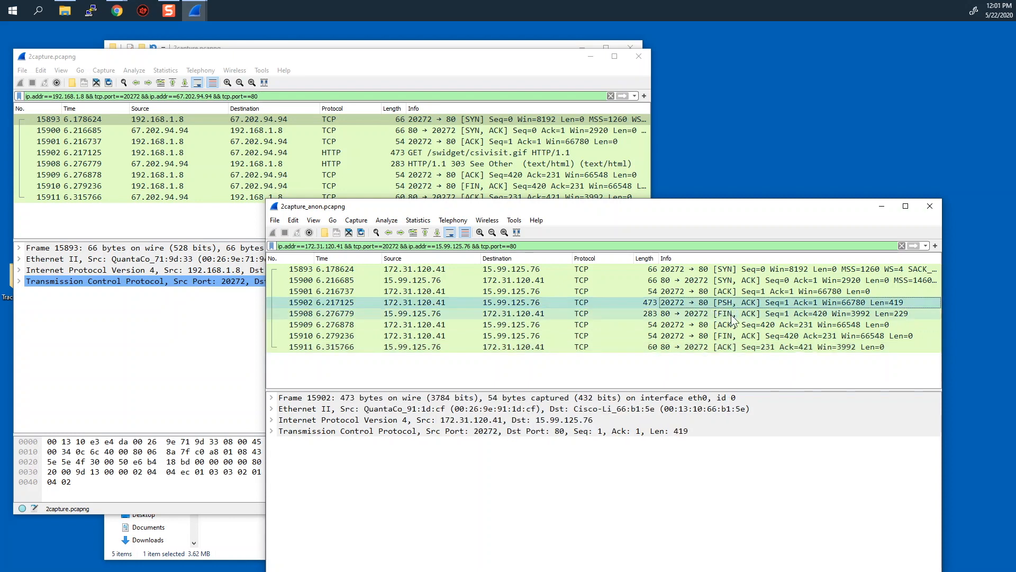
{"action": "left_click", "coordinate": [732, 315]}
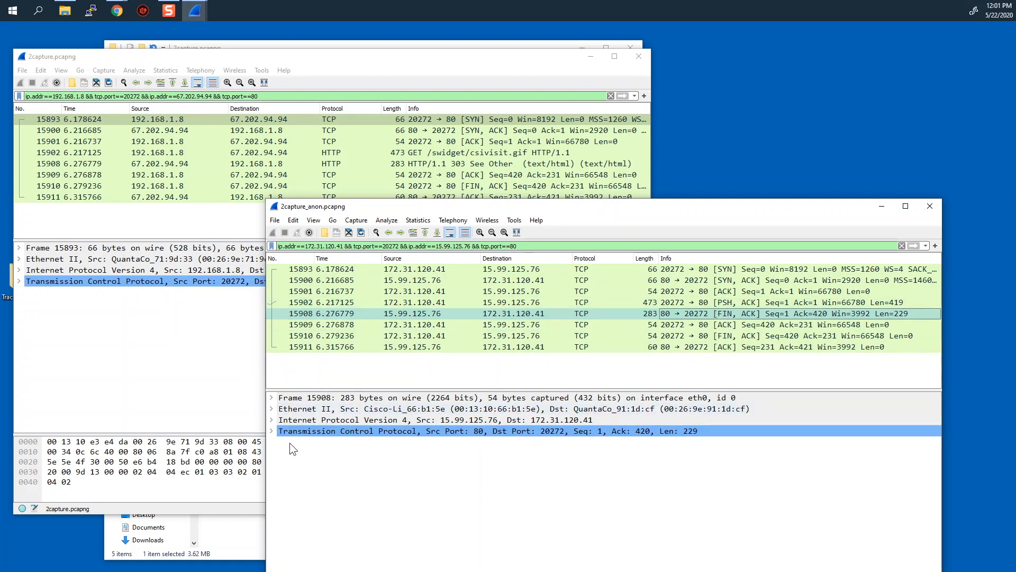
{"action": "left_click", "coordinate": [668, 304]}
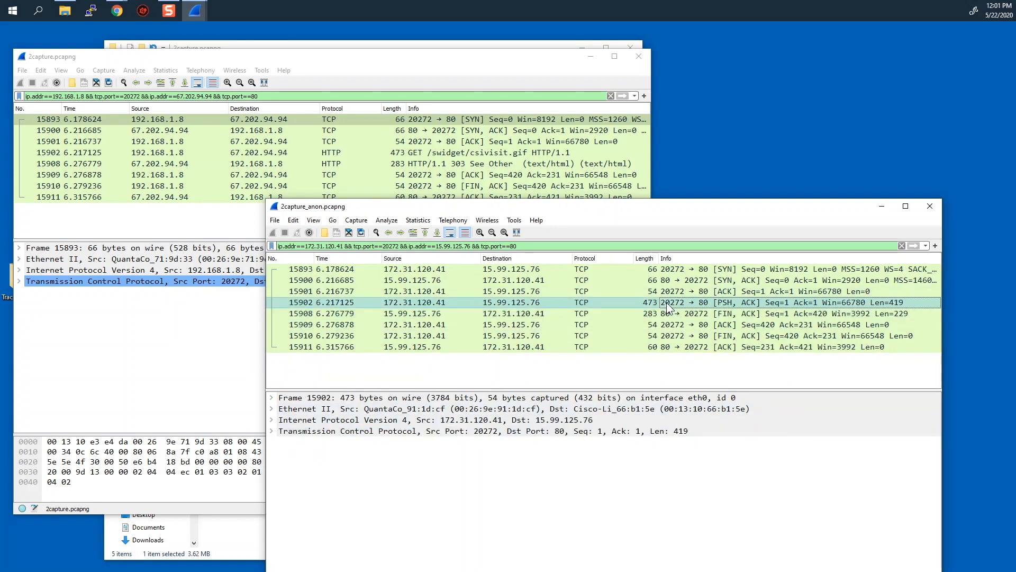
{"action": "left_click", "coordinate": [444, 153]}
{"action": "left_click", "coordinate": [440, 164]}
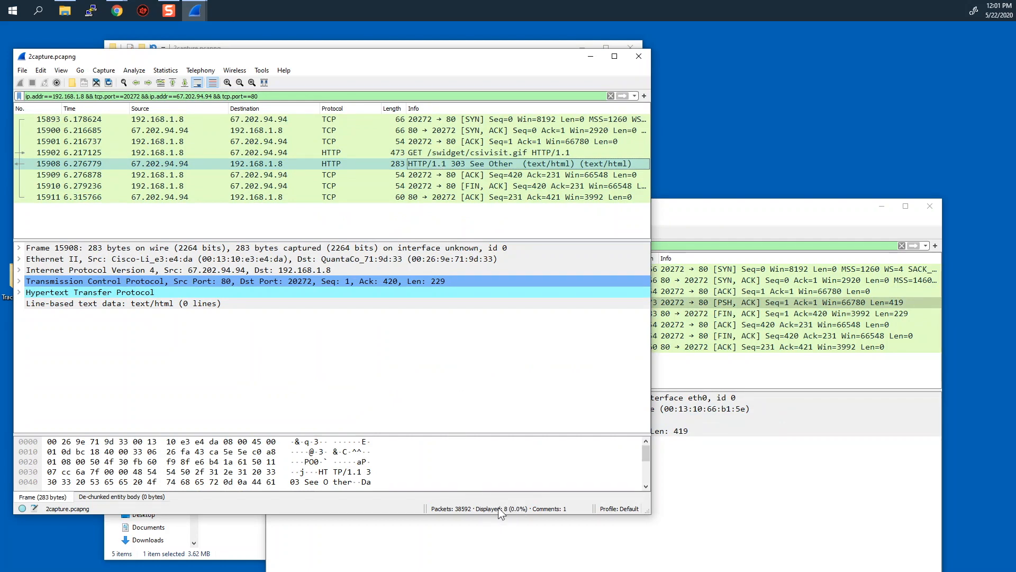
- Move the 2capture_anon window back up, inspect the bytes of its packet 15908, and return to the original 2capture
{"action": "left_click", "coordinate": [703, 215]}
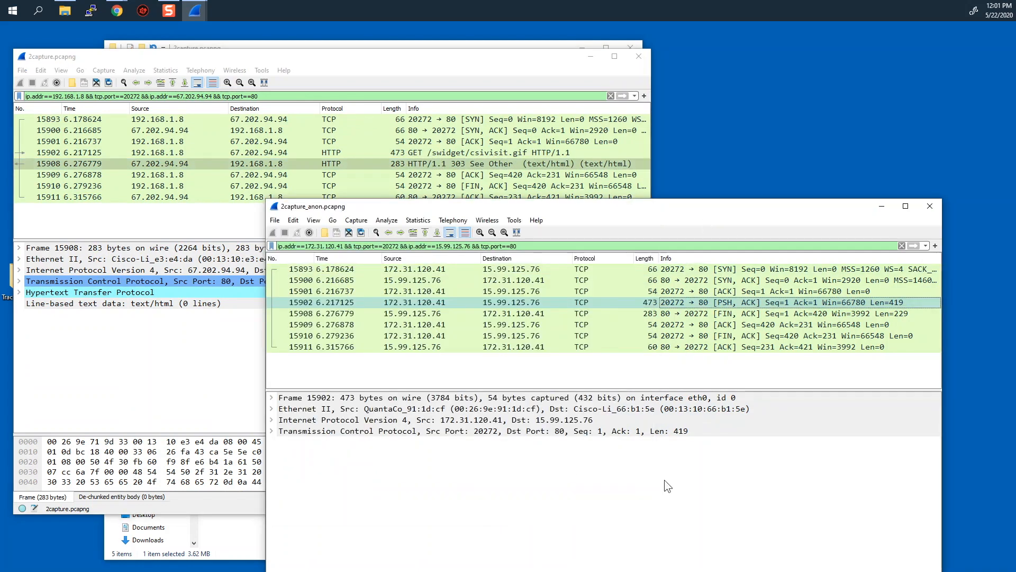
{"action": "left_click_drag", "start_coordinate": [644, 217], "coordinate": [661, 112]}
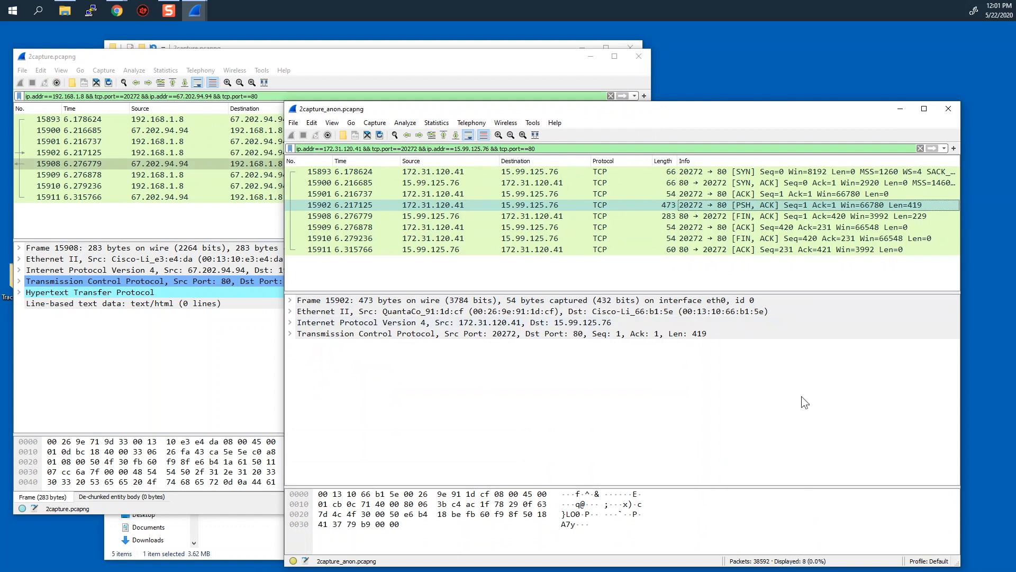
{"action": "left_click", "coordinate": [745, 220]}
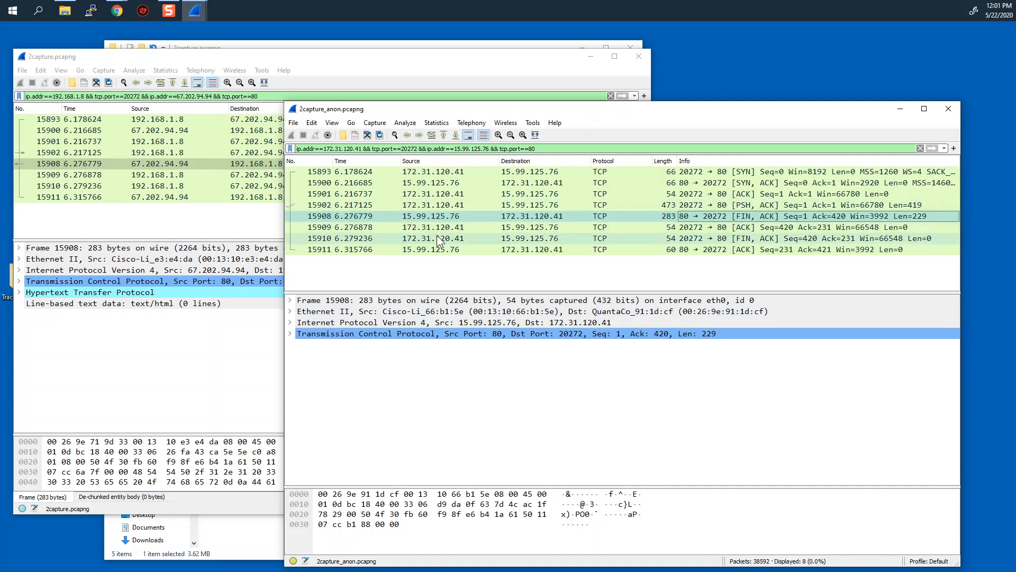
{"action": "left_click", "coordinate": [367, 68]}
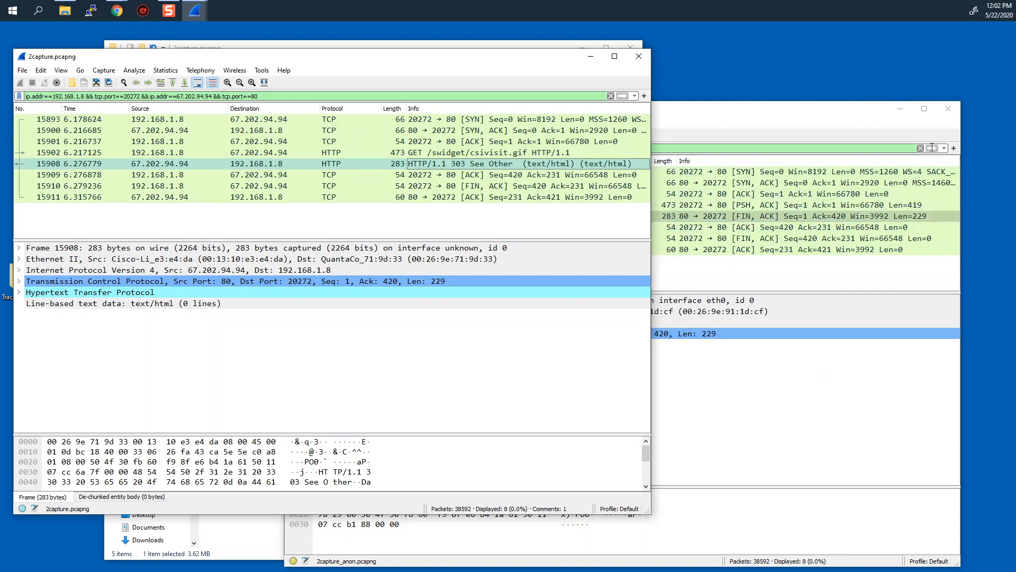
- Close both the 2capture_anon and the original 2capture windows
{"action": "left_click", "coordinate": [948, 108]}
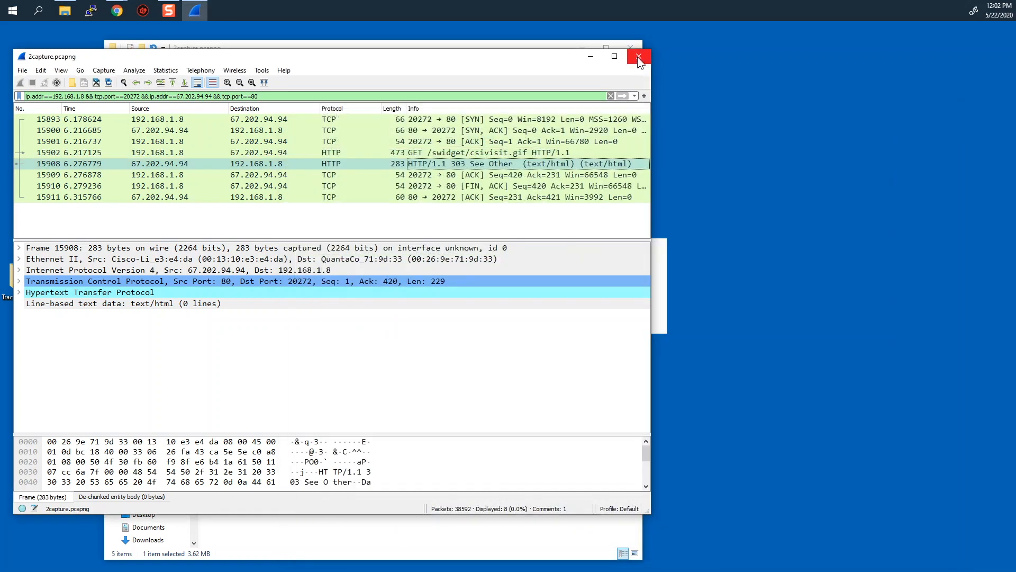
{"action": "left_click", "coordinate": [637, 56]}
{"action": "left_click", "coordinate": [773, 279]}
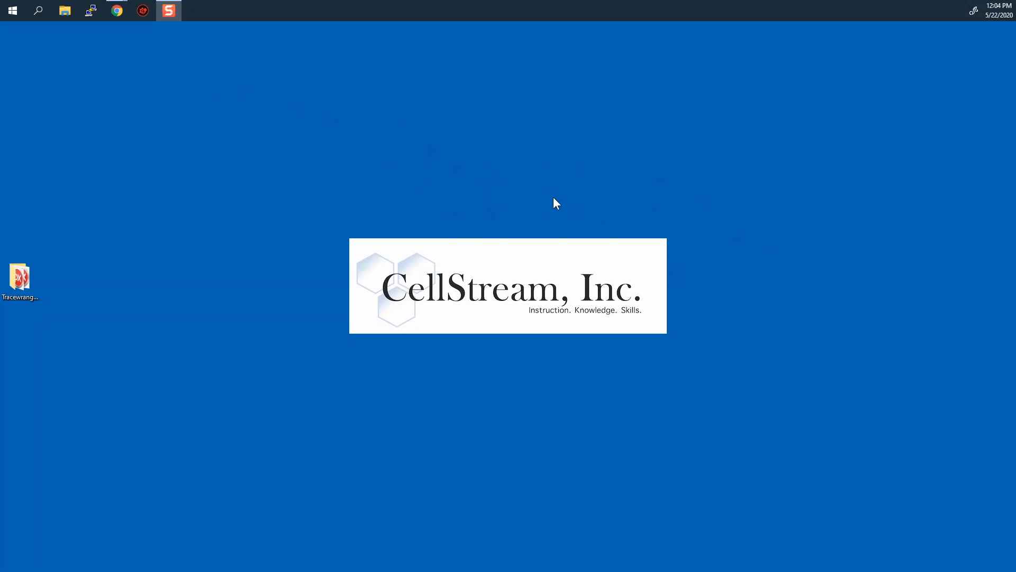
- Launch Wireshark again and move its window toward the middle of the desktop
{"action": "left_click", "coordinate": [16, 8]}
{"action": "left_click", "coordinate": [195, 62]}
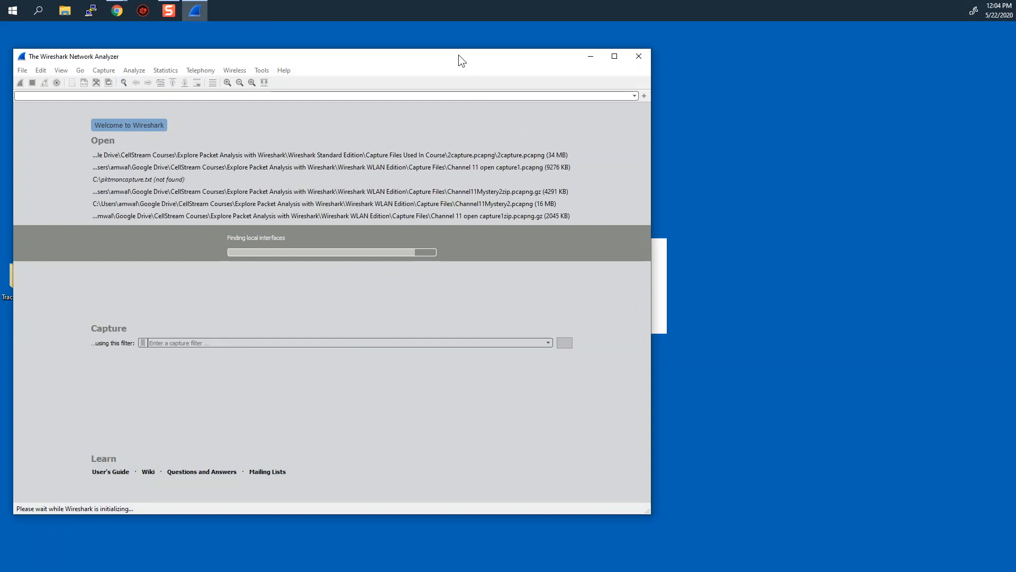
{"action": "left_click_drag", "start_coordinate": [459, 55], "coordinate": [654, 52]}
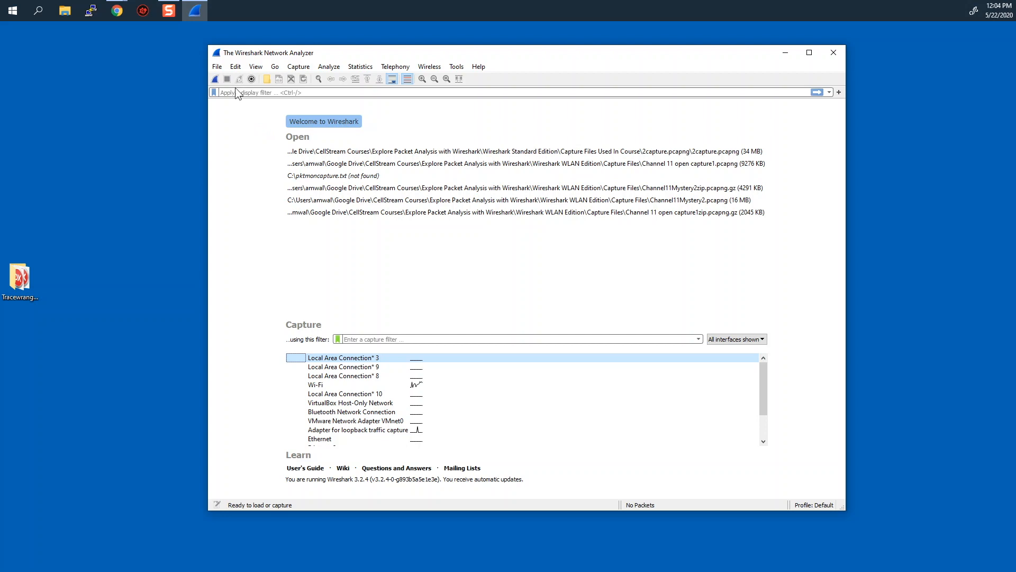
- Open the capture options and select the Wi-Fi interface as the capture input
{"action": "left_click", "coordinate": [298, 67]}
{"action": "left_click", "coordinate": [309, 80]}
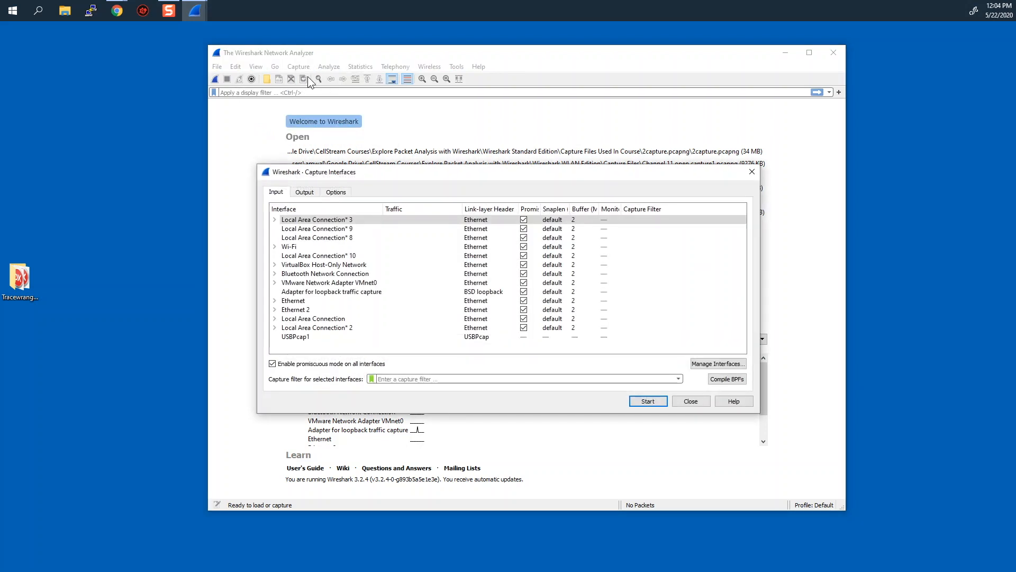
{"action": "left_click", "coordinate": [305, 245]}
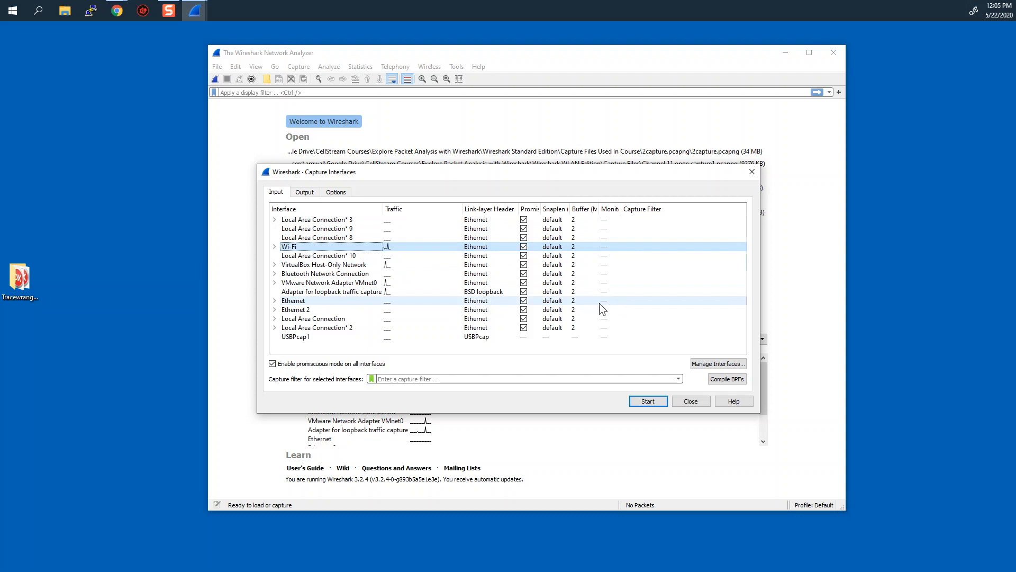
- Configure the capture output to use a ring buffer with 10 files and create a new file automatically after 15 seconds
{"action": "left_click", "coordinate": [312, 195]}
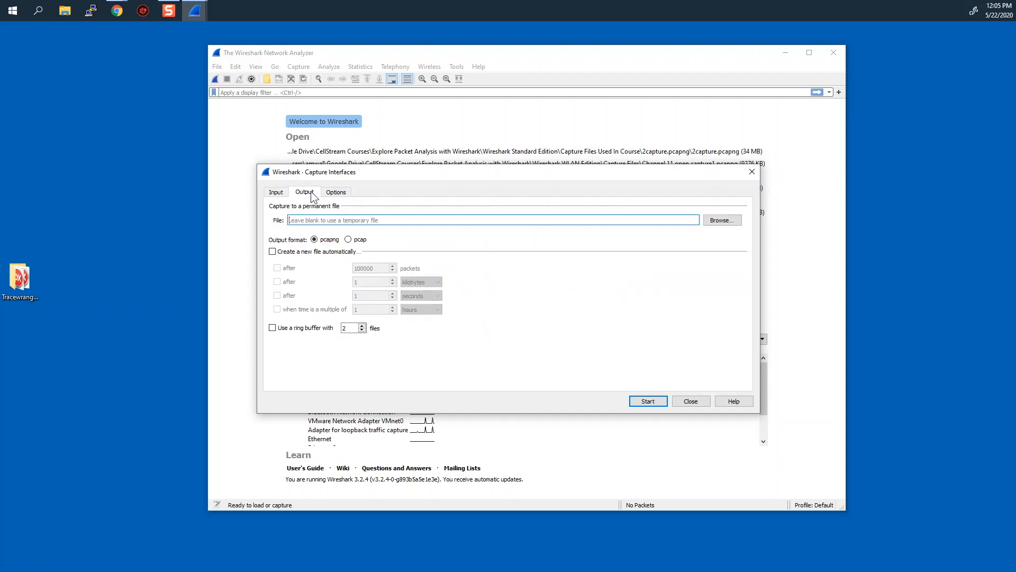
{"action": "left_click", "coordinate": [273, 328]}
{"action": "left_click", "coordinate": [362, 326]}
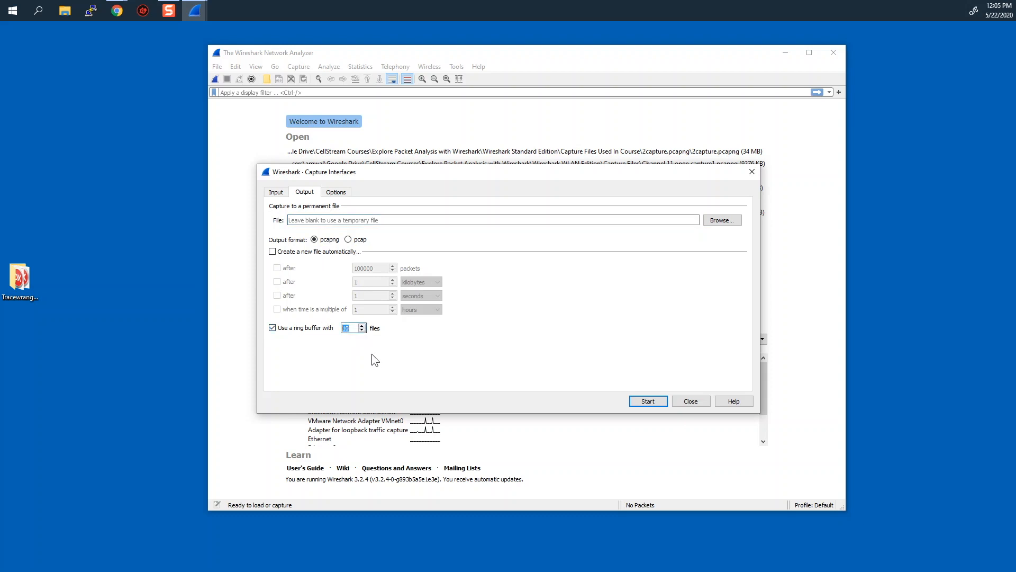
{"action": "left_click", "coordinate": [272, 252]}
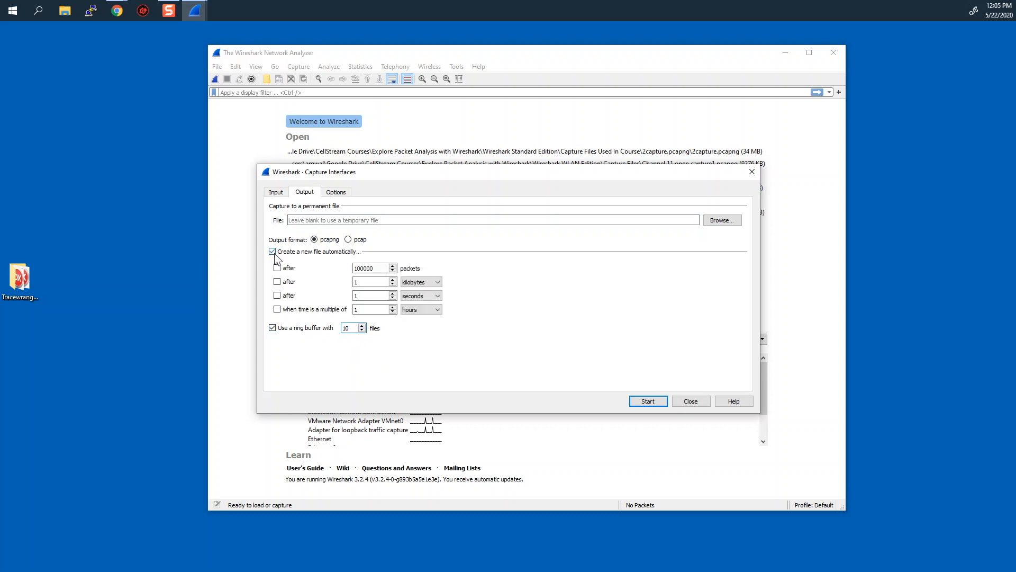
{"action": "left_click", "coordinate": [277, 296]}
{"action": "scroll", "coordinate": [393, 293], "scroll_direction": "up", "scroll_amount": 4}
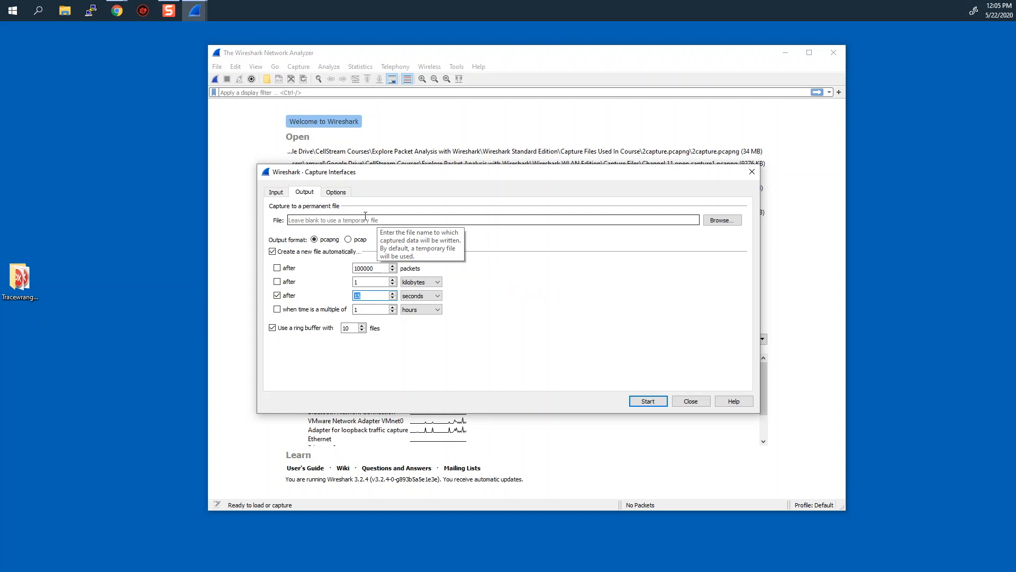
- Set the permanent capture file to ringtest on the Desktop
{"action": "left_click", "coordinate": [350, 222]}
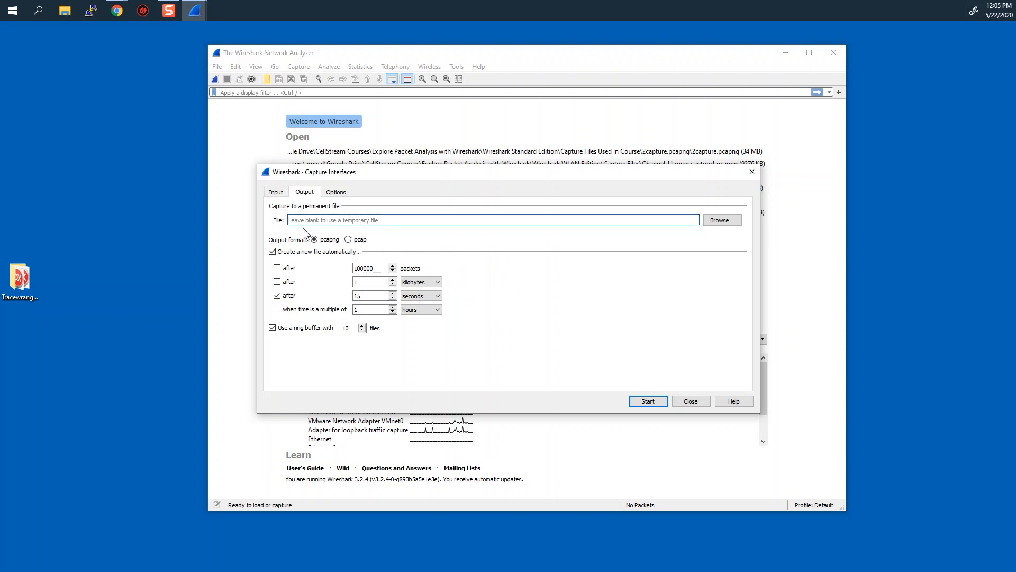
{"action": "left_click", "coordinate": [718, 223]}
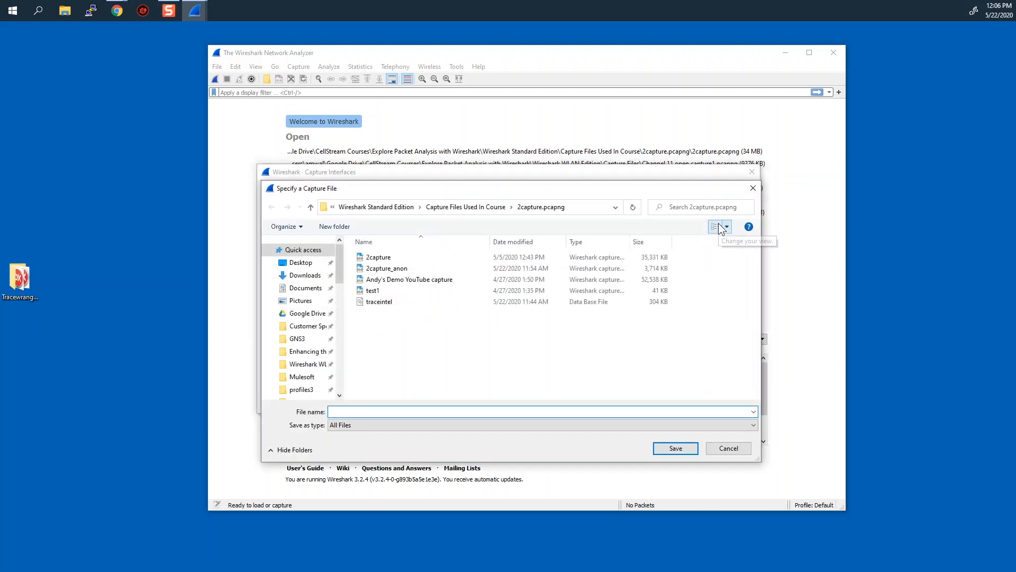
{"action": "left_click", "coordinate": [306, 265]}
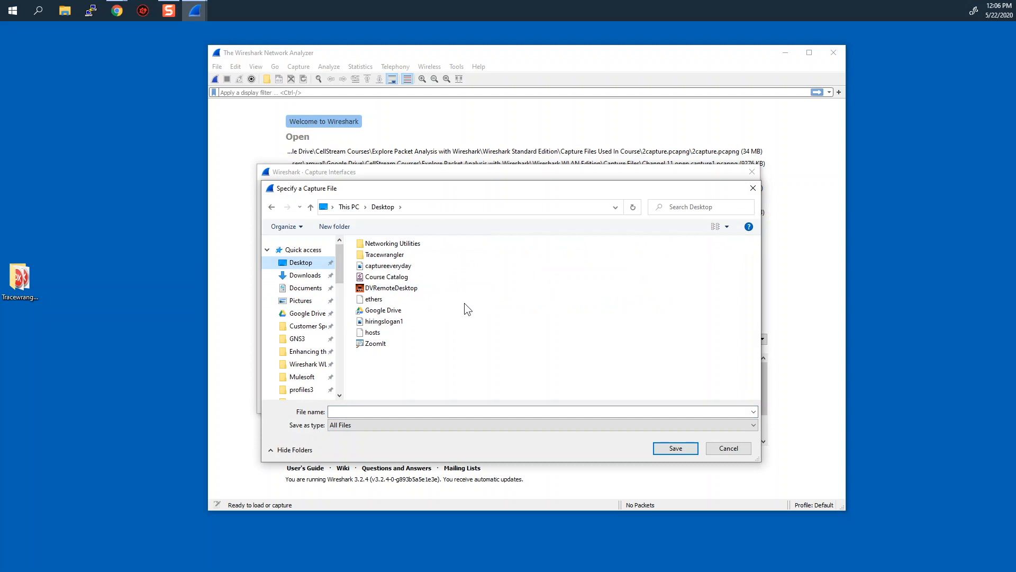
{"action": "left_click", "coordinate": [461, 411]}
{"action": "type", "text": "ringtest"}
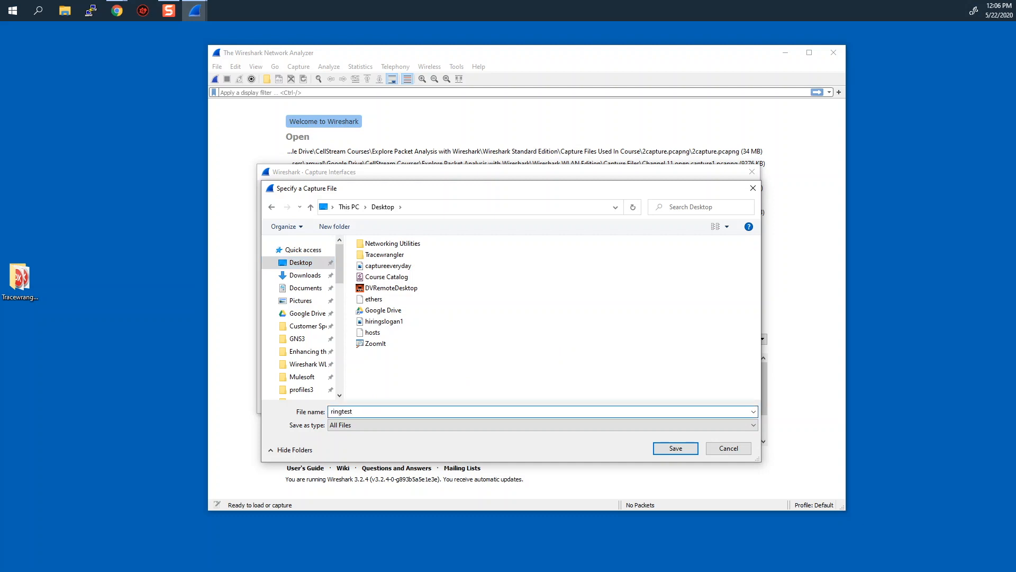
{"action": "left_click", "coordinate": [676, 450]}
{"action": "left_click", "coordinate": [386, 221]}
{"action": "left_click_drag", "start_coordinate": [386, 220], "coordinate": [288, 222]}
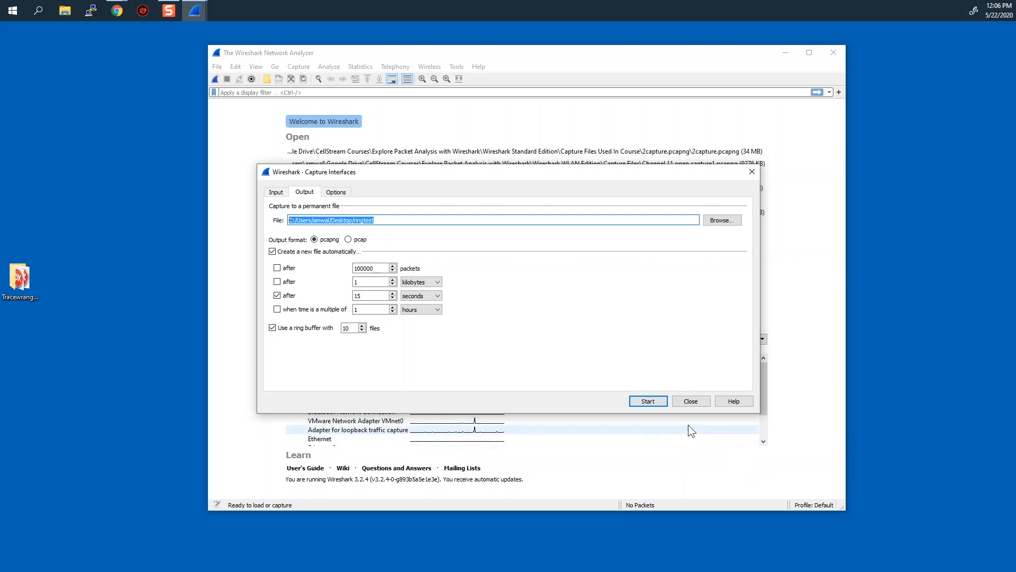
- Start the Wi-Fi ring-buffer capture, let it cycle through its files, and stop it
{"action": "left_click", "coordinate": [653, 403]}
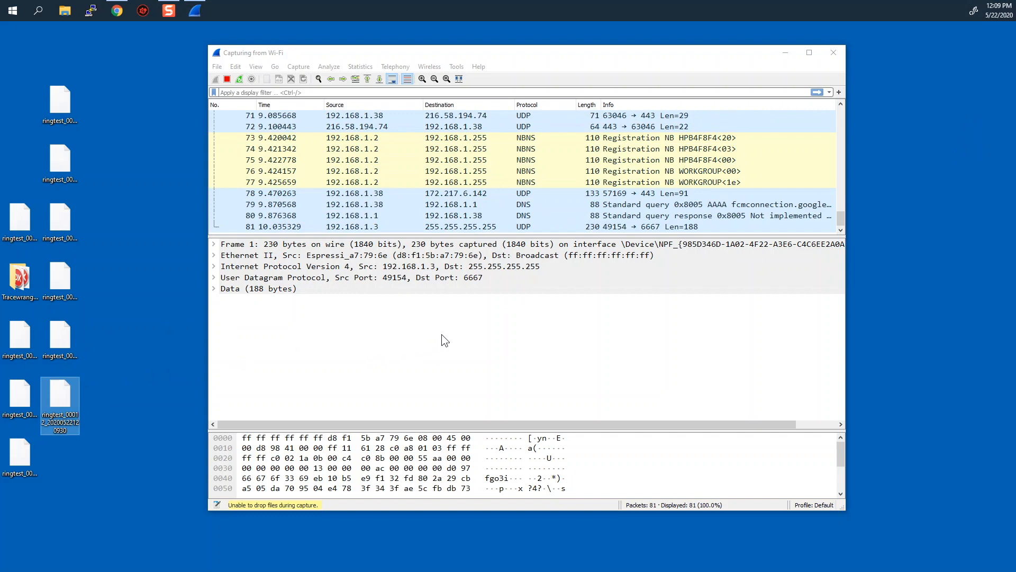
{"action": "left_click", "coordinate": [227, 78]}
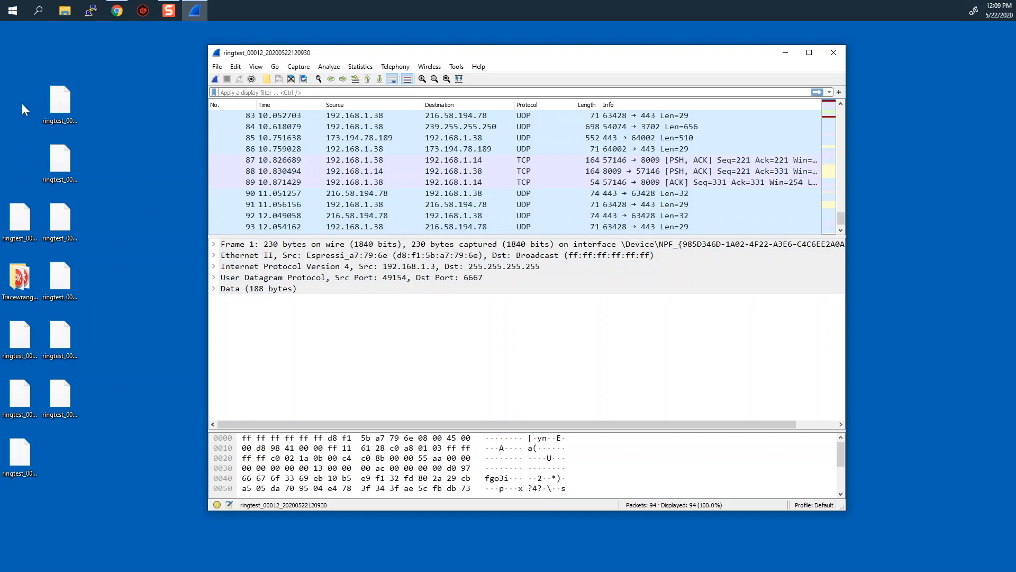
- Check the numbering and timestamps in the names of the ringtest files on the desktop
{"action": "left_click", "coordinate": [21, 219]}
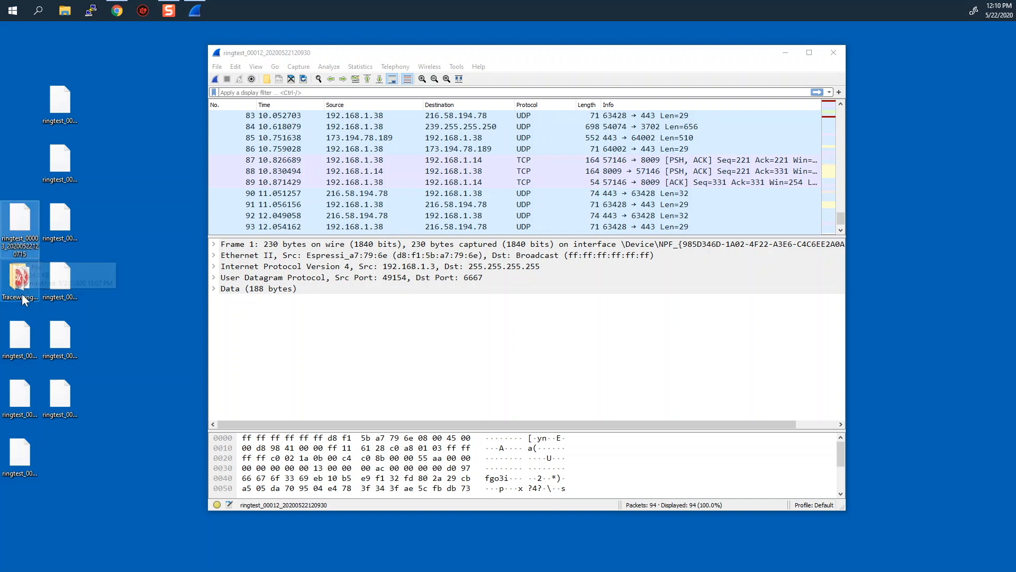
{"action": "left_click", "coordinate": [22, 339]}
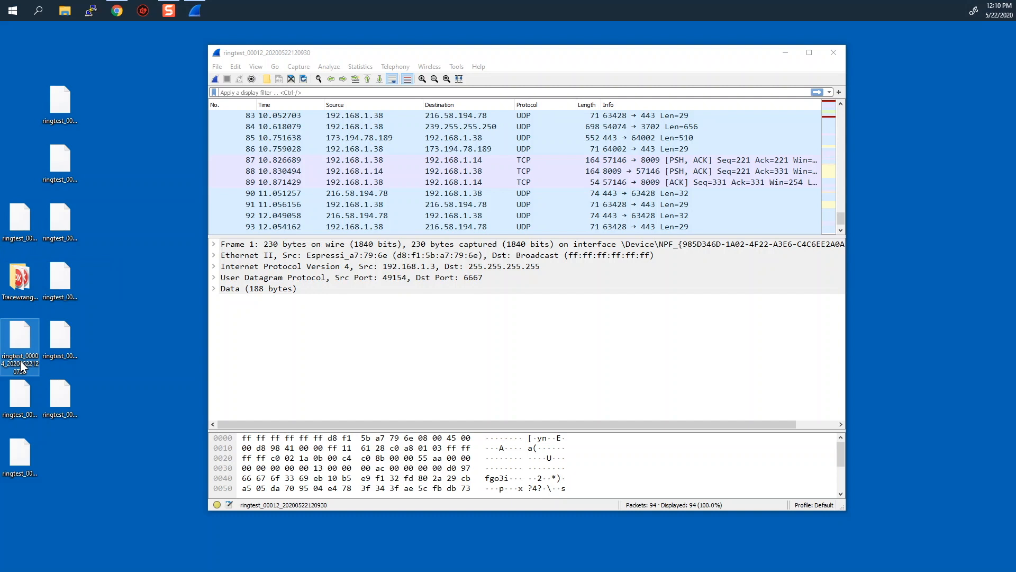
{"action": "left_click", "coordinate": [22, 394]}
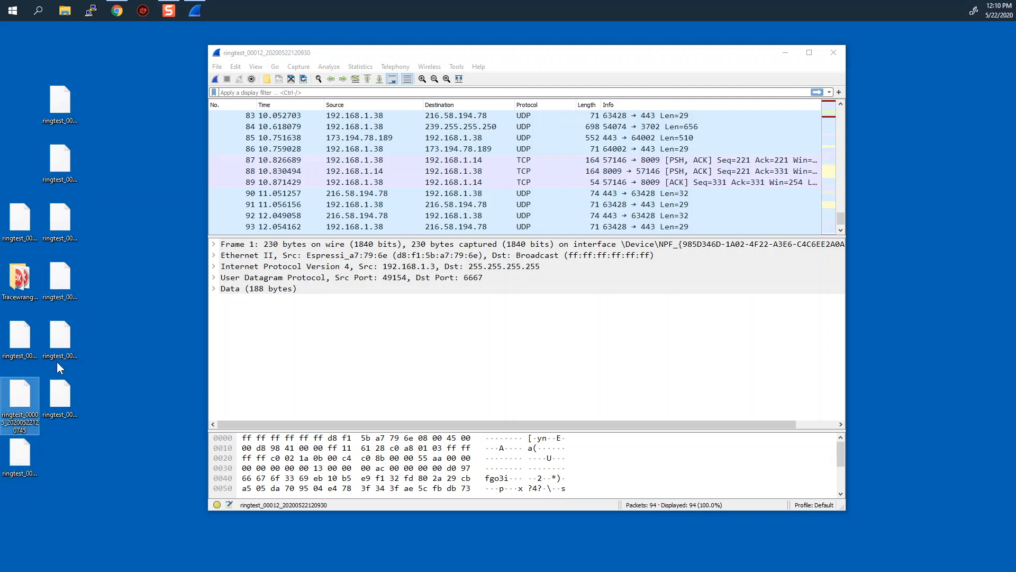
{"action": "left_click", "coordinate": [64, 280]}
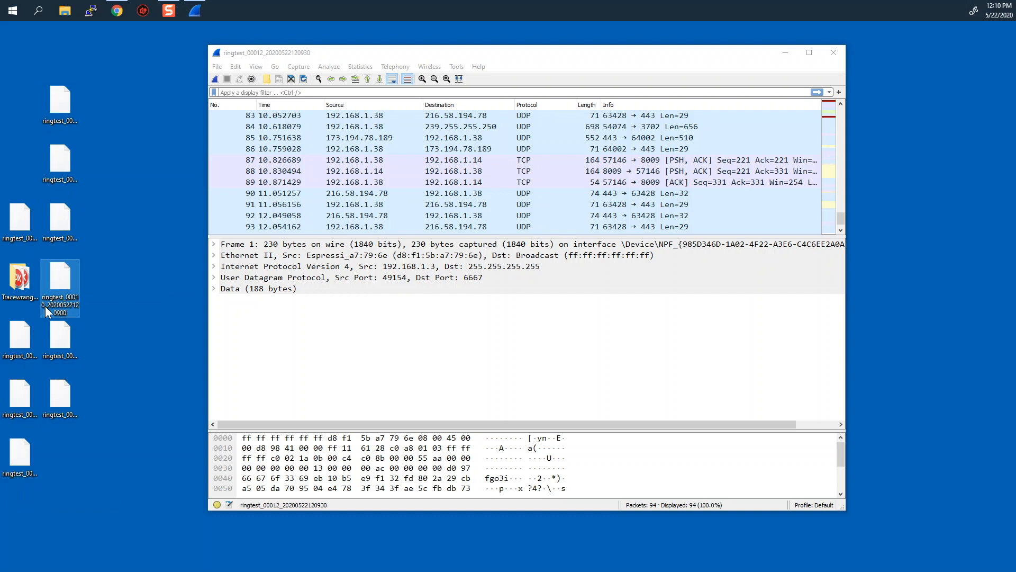
{"action": "left_click", "coordinate": [63, 335]}
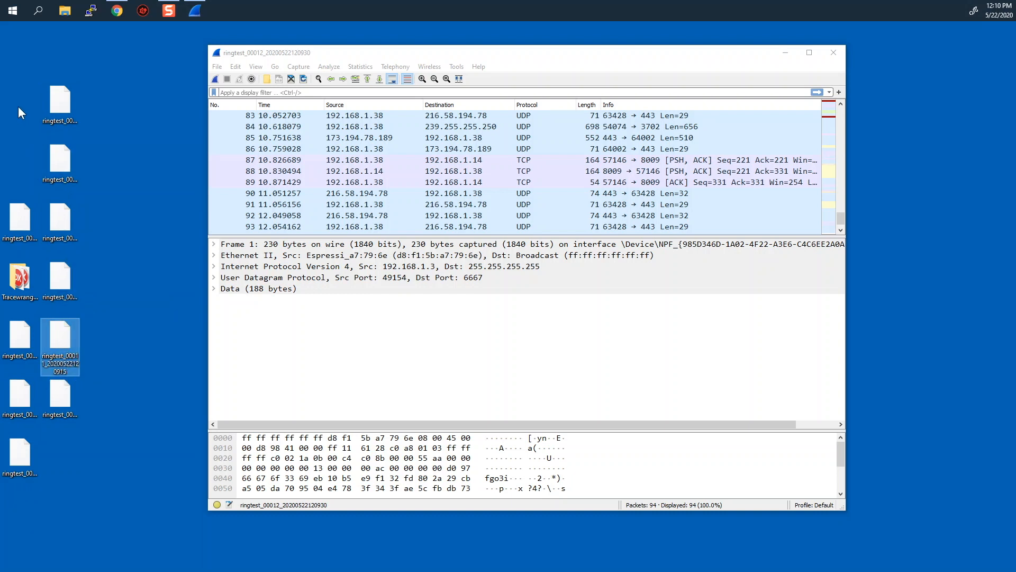
{"action": "left_click", "coordinate": [70, 399]}
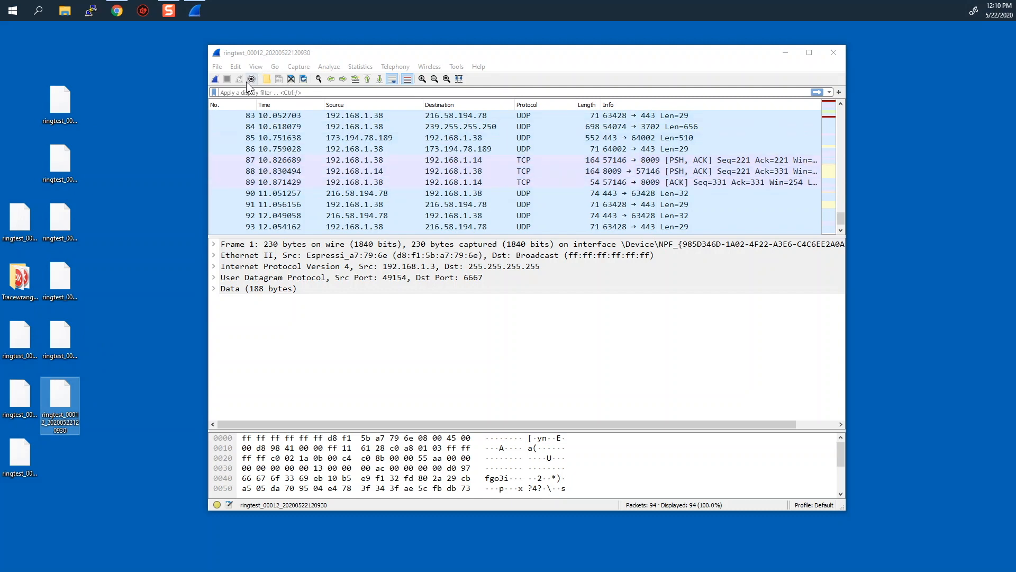
- Save the open capture to the Desktop as ringtest_0012 and close its window
{"action": "left_click", "coordinate": [217, 67]}
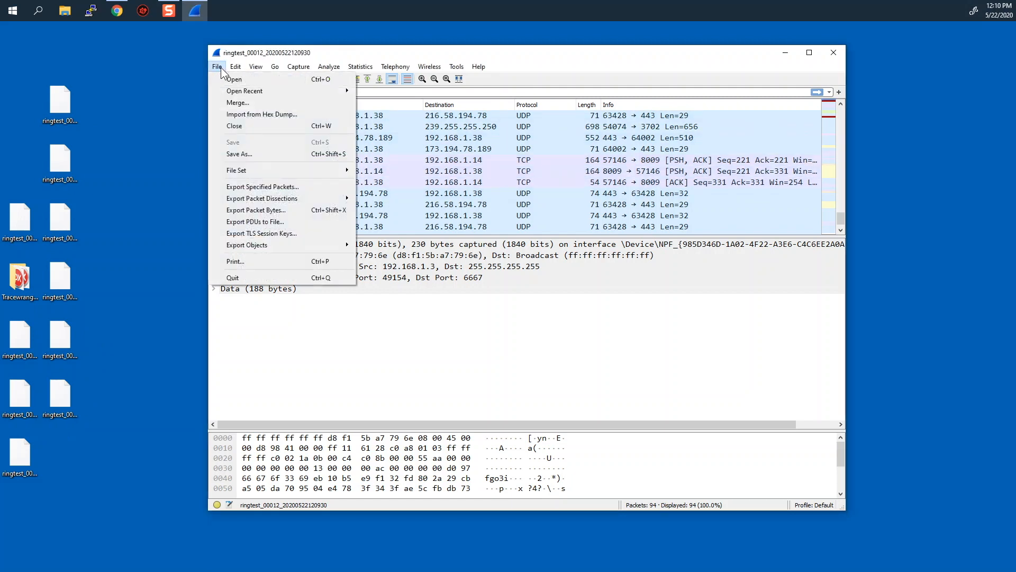
{"action": "left_click", "coordinate": [249, 154]}
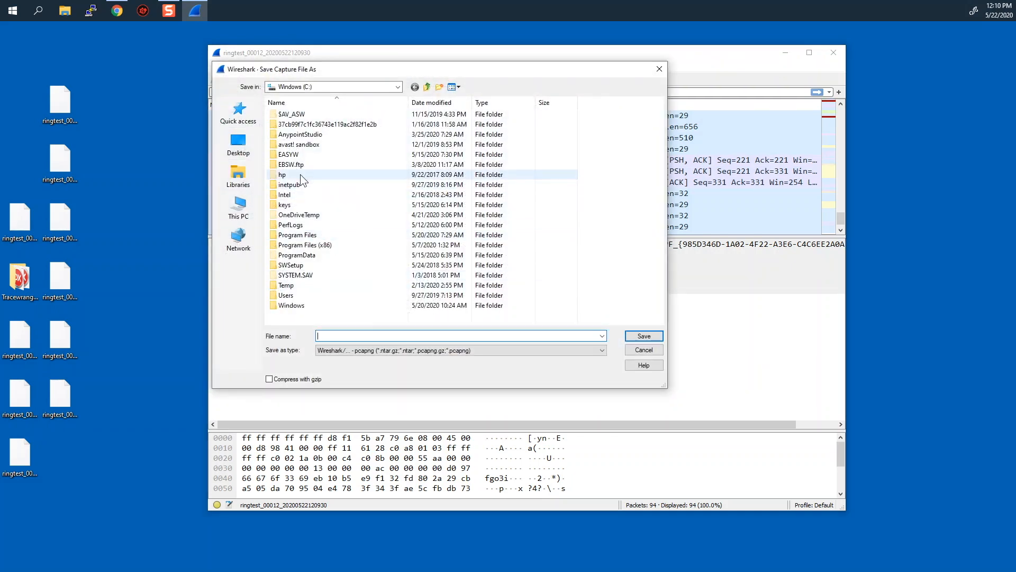
{"action": "left_click", "coordinate": [244, 143]}
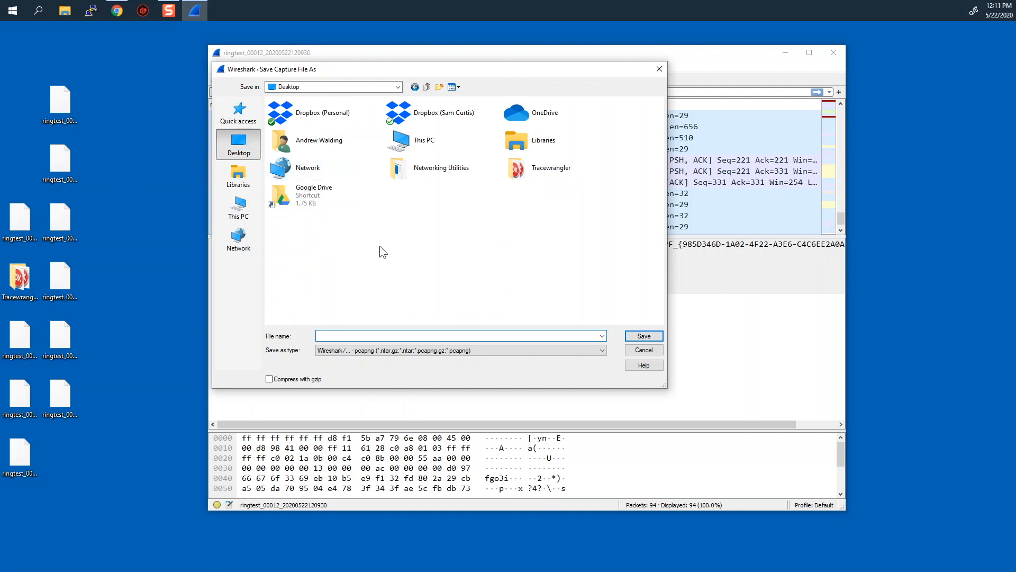
{"action": "type", "text": "ringtest"}
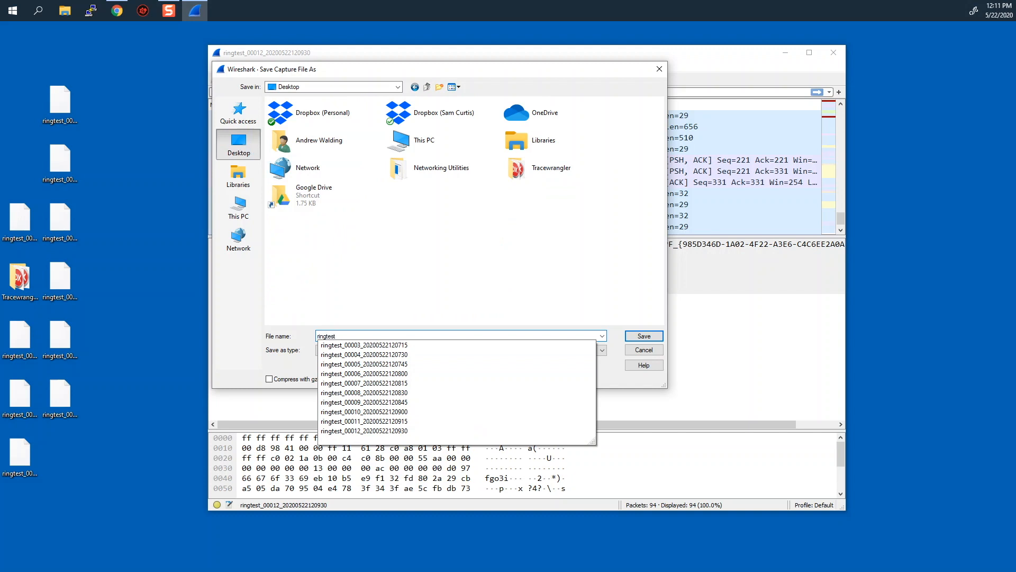
{"action": "type", "text": "_0012"}
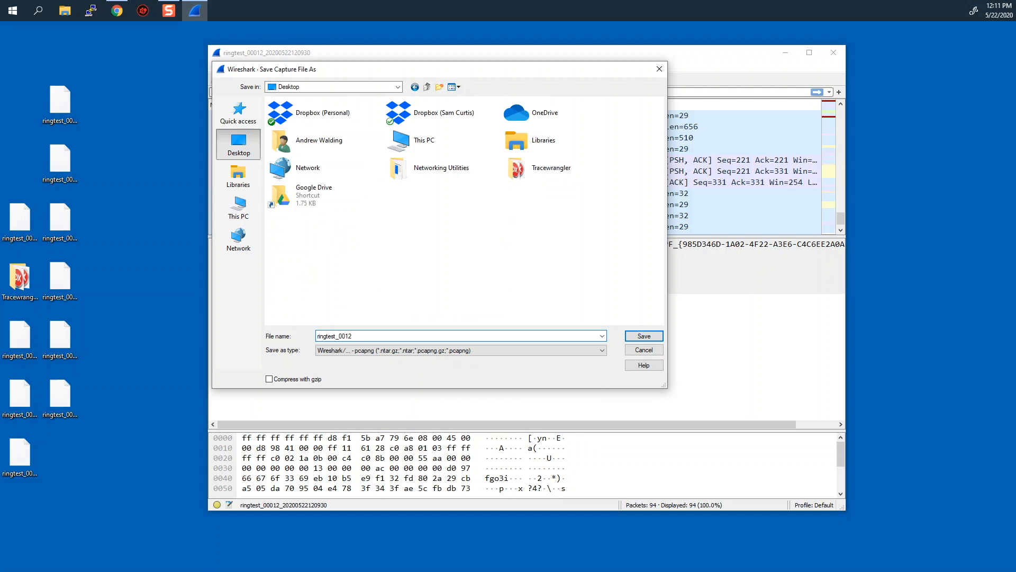
{"action": "key", "text": "Return"}
{"action": "left_click_drag", "start_coordinate": [642, 14], "coordinate": [74, 443]}
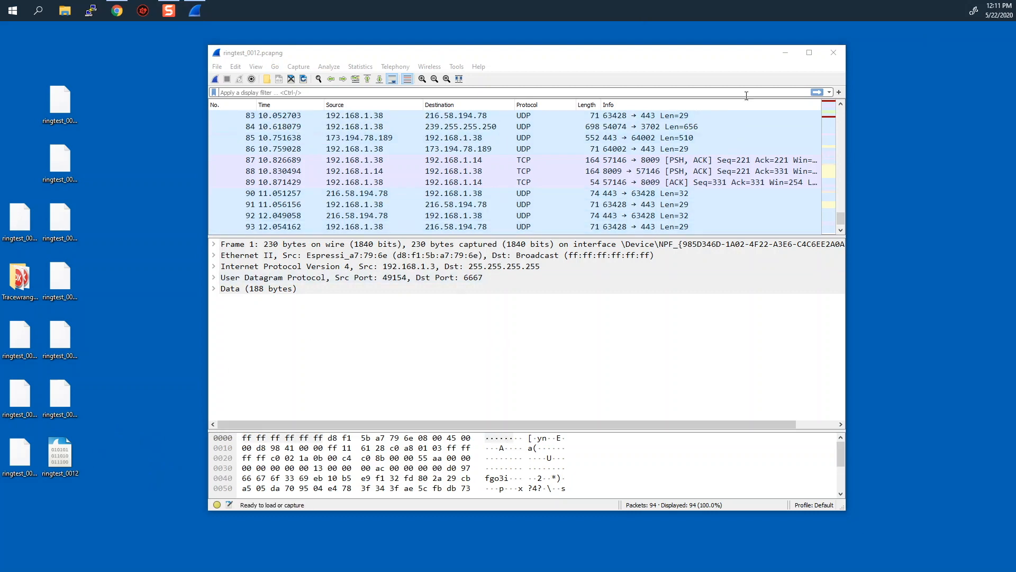
{"action": "left_click", "coordinate": [831, 53]}
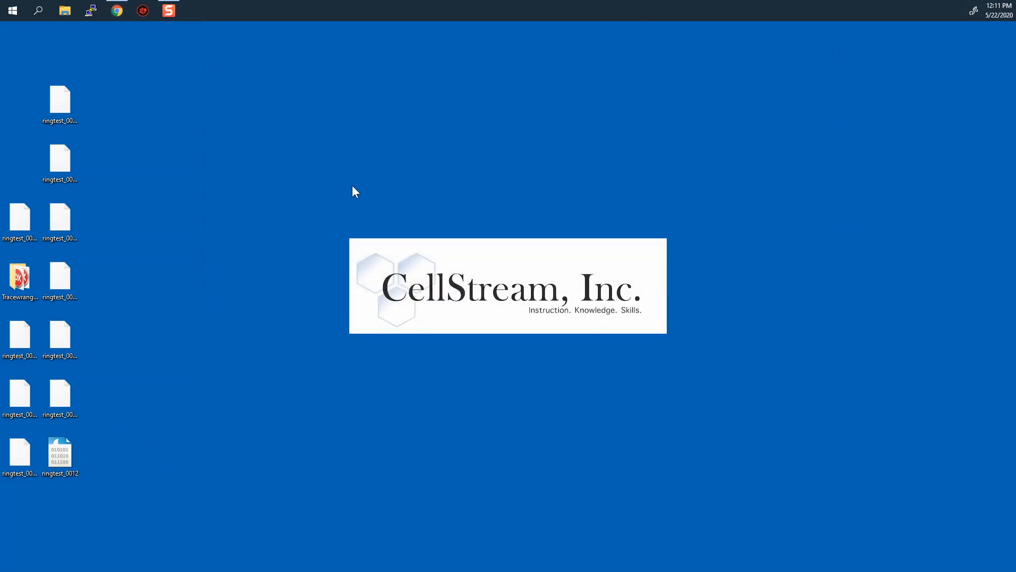
- Launch TraceWrangler from its desktop folder and add all the ringtest files from the desktop, declining to add the Networking Utilities folder
{"action": "double_click", "coordinate": [21, 281]}
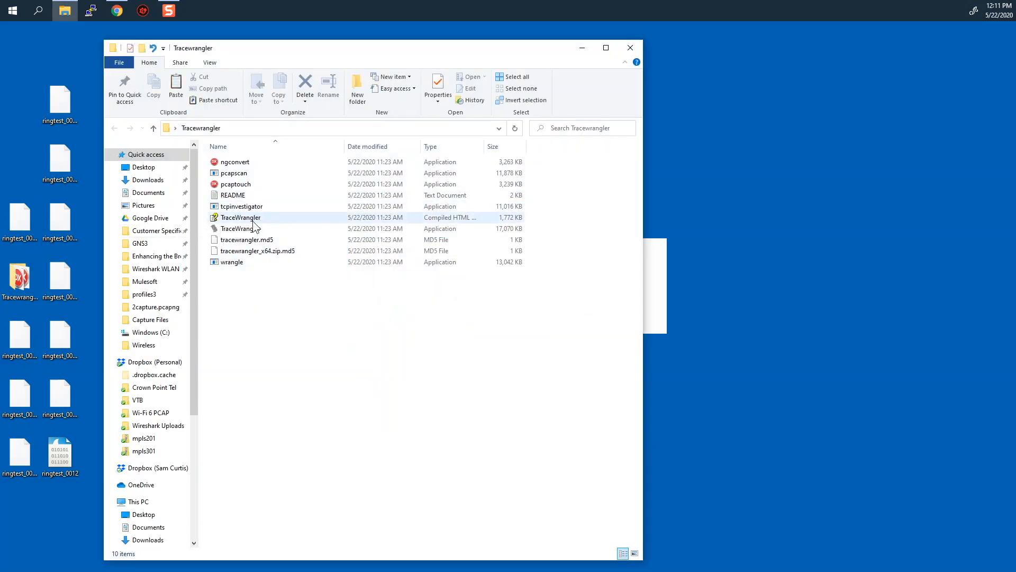
{"action": "double_click", "coordinate": [255, 229]}
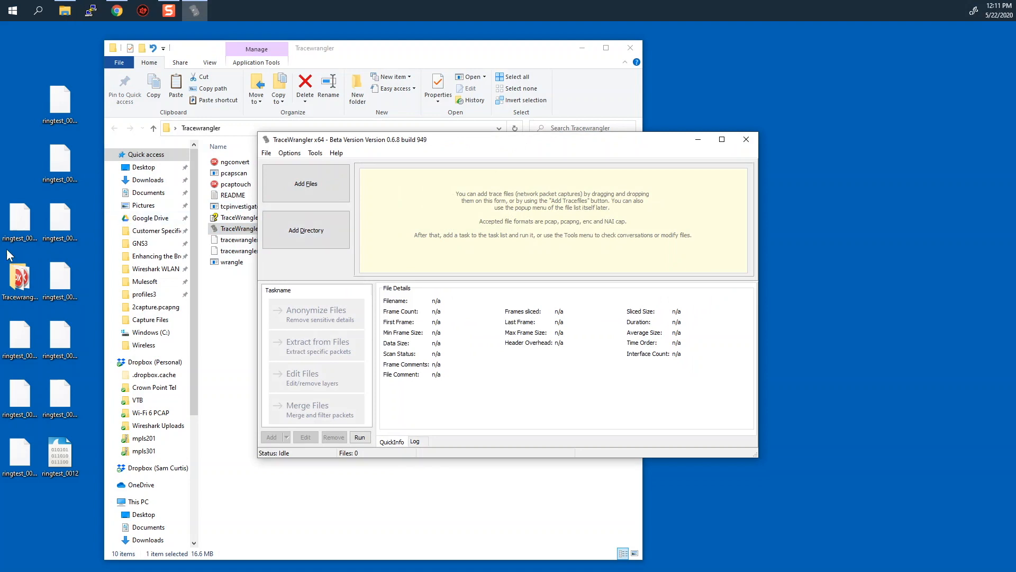
{"action": "left_click", "coordinate": [31, 229]}
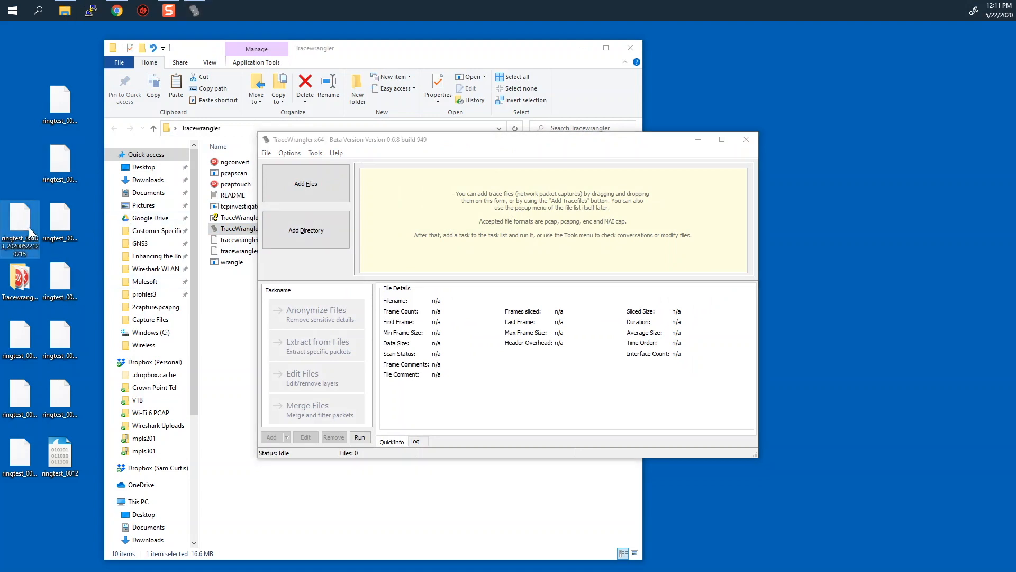
{"action": "left_click", "coordinate": [68, 448], "text": "shift"}
{"action": "left_click", "coordinate": [29, 290], "text": "ctrl"}
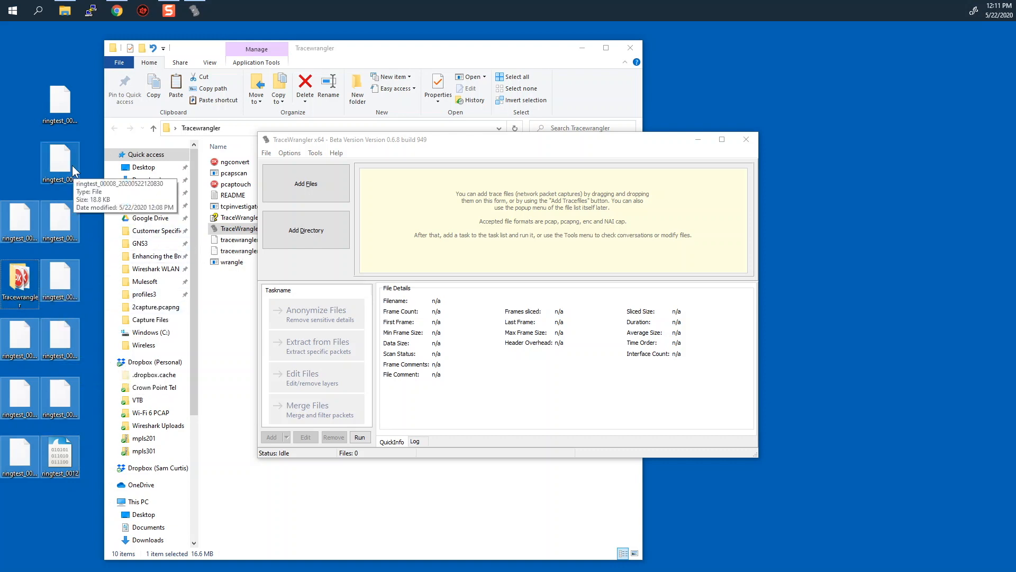
{"action": "left_click", "coordinate": [69, 105], "text": "ctrl"}
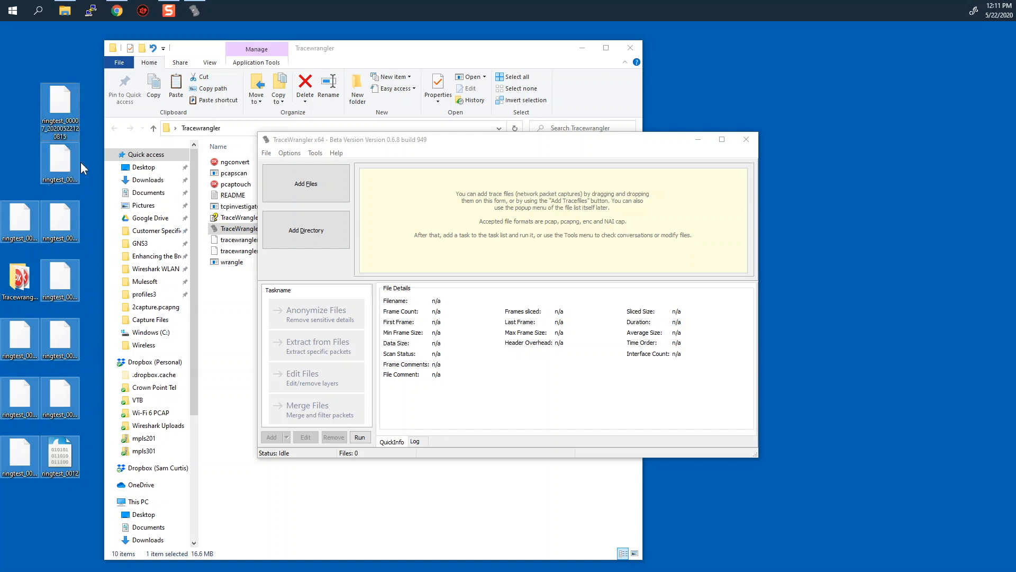
{"action": "left_click_drag", "start_coordinate": [14, 216], "coordinate": [450, 214]}
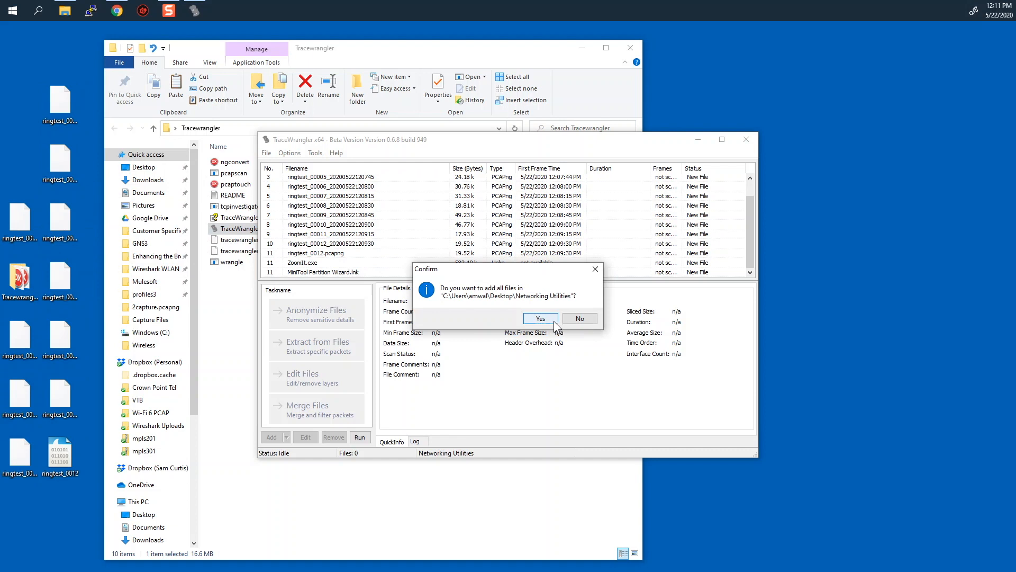
{"action": "left_click", "coordinate": [589, 319]}
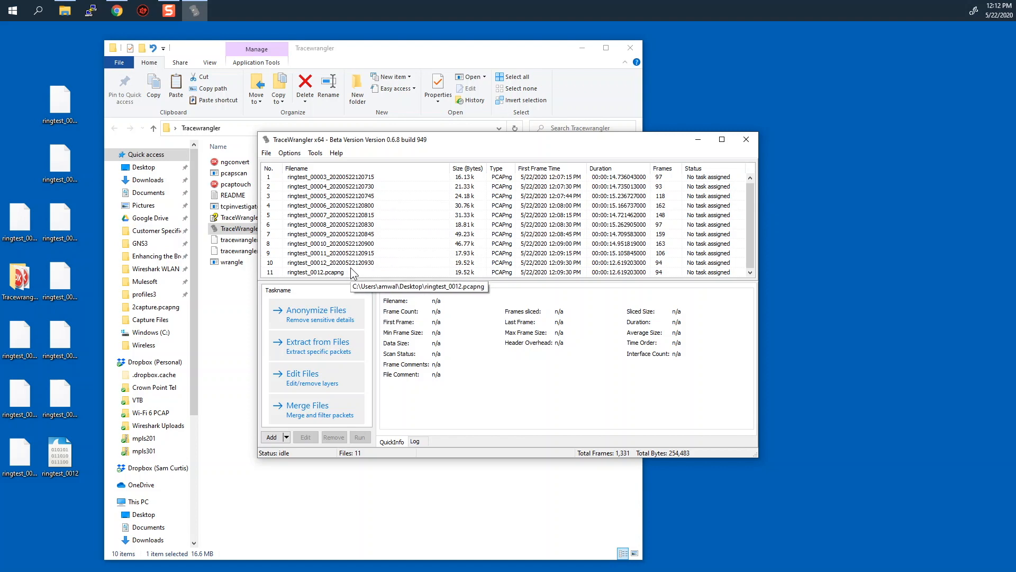
- Create an instant merge task for all listed ringtest files with the default Concatenate Files settings, and run it
{"action": "left_click", "coordinate": [328, 178]}
{"action": "key", "text": "ctrl+a"}
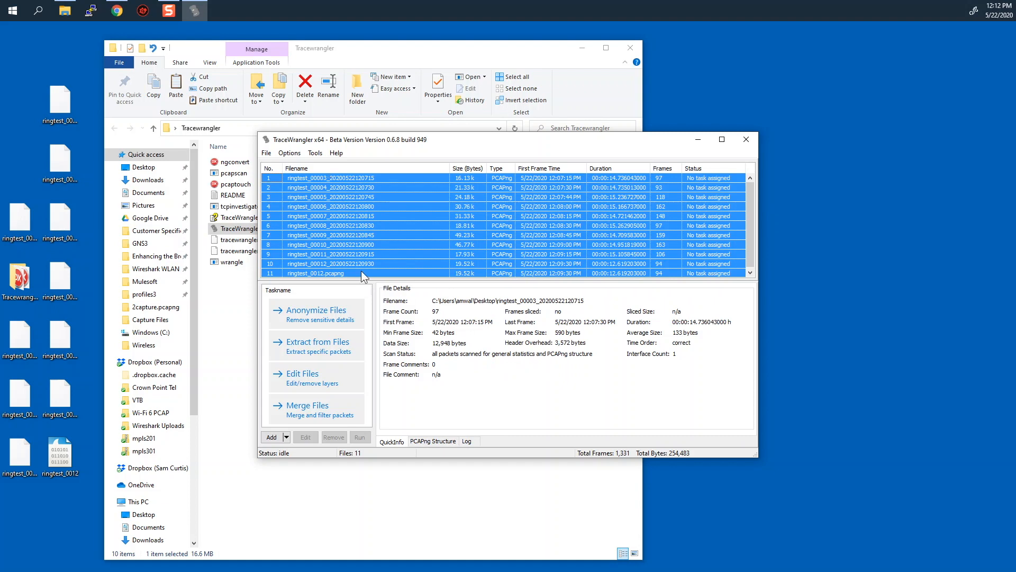
{"action": "left_click", "coordinate": [286, 438]}
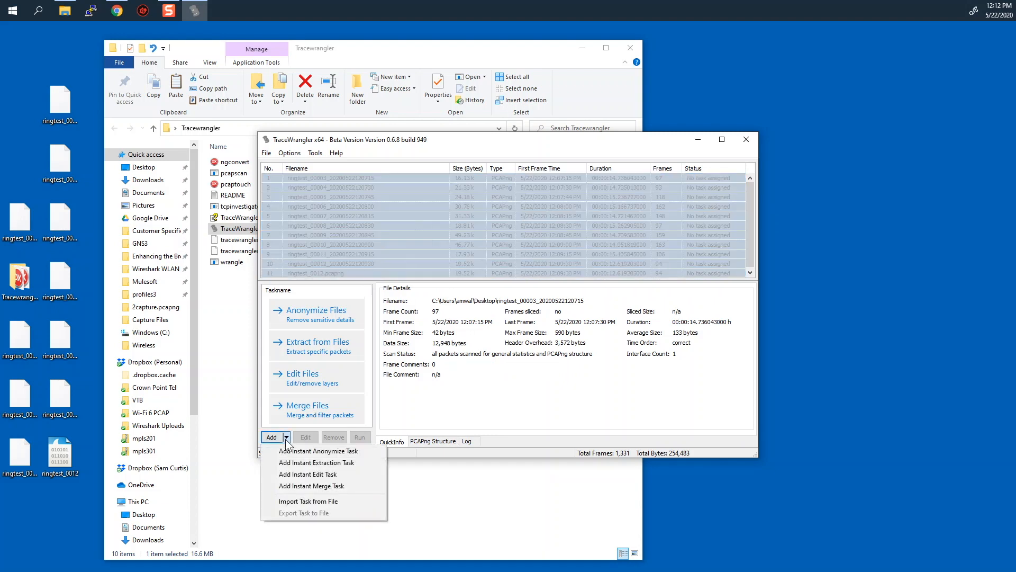
{"action": "left_click", "coordinate": [305, 486]}
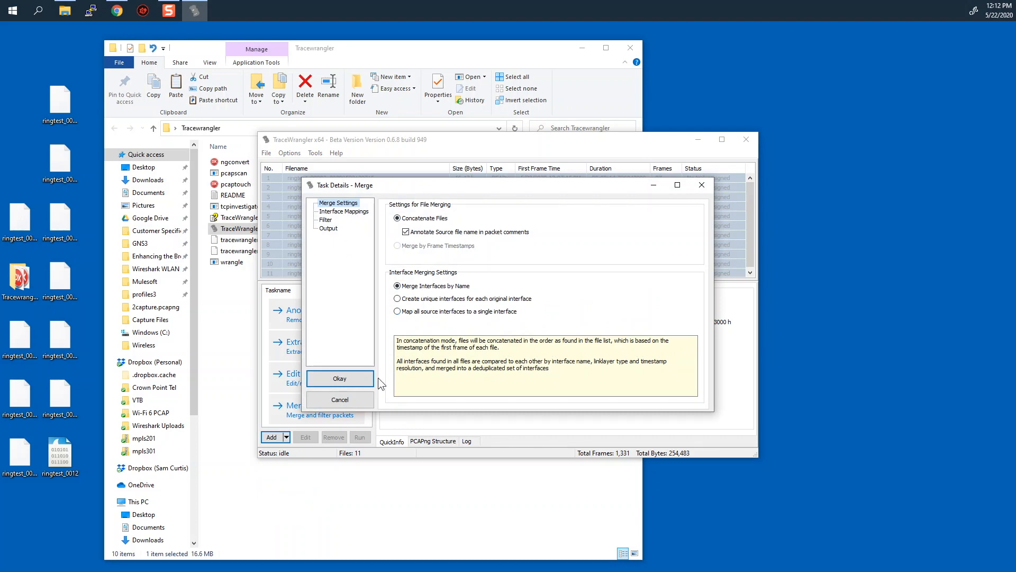
{"action": "left_click", "coordinate": [349, 378]}
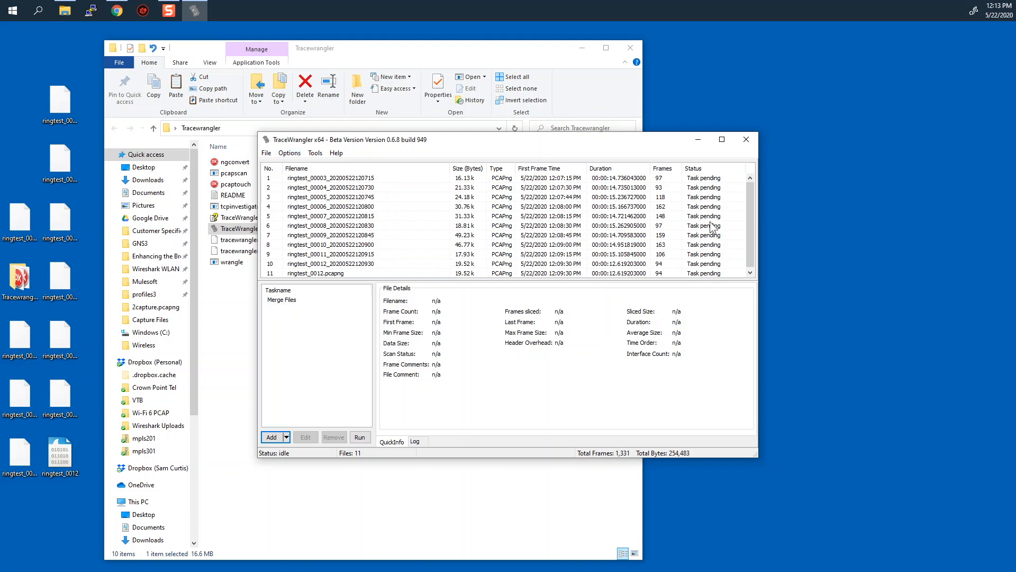
{"action": "left_click", "coordinate": [359, 436]}
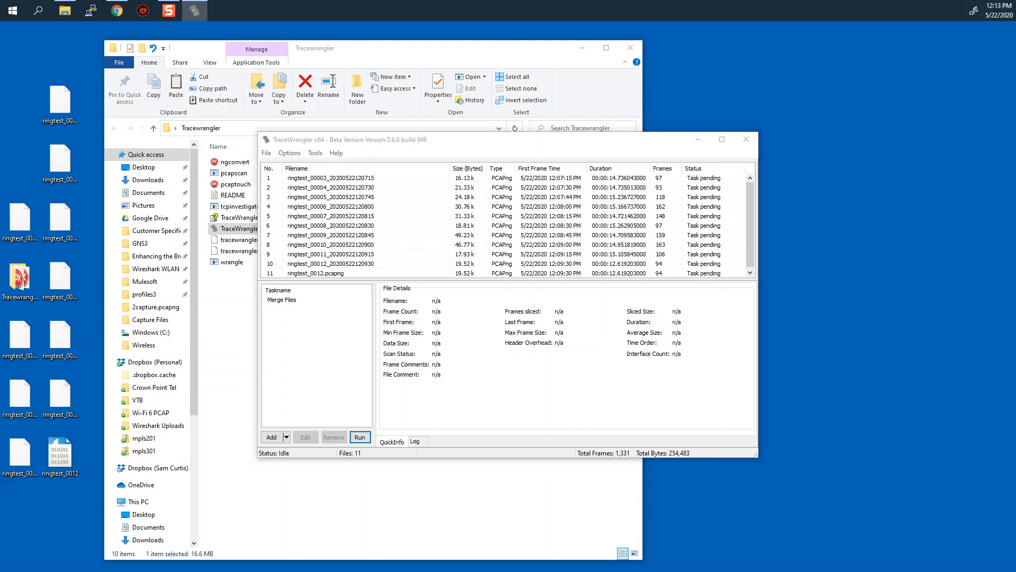
- Open MergedFile from the desktop in Wireshark and look through its packet list
{"action": "left_click", "coordinate": [34, 52]}
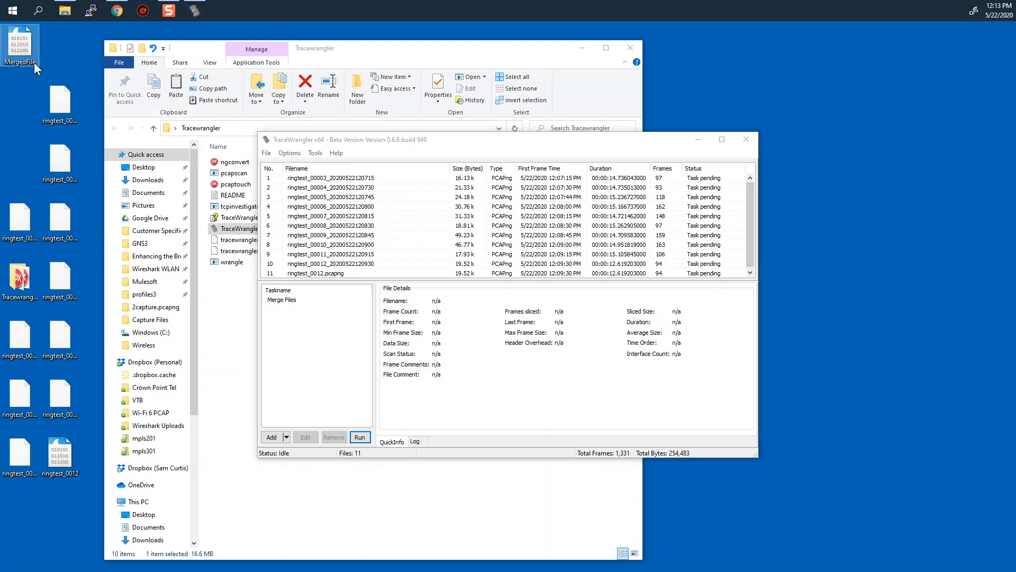
{"action": "double_click", "coordinate": [22, 46]}
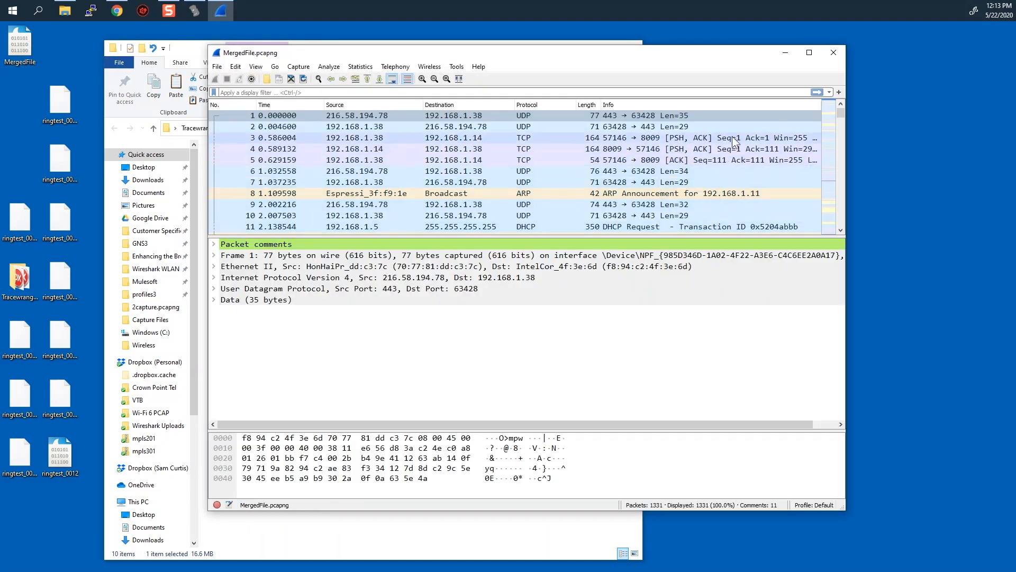
{"action": "mouse_move", "coordinate": [841, 112]}
{"action": "left_mouse_down"}
{"action": "mouse_move", "coordinate": [836, 221]}
{"action": "mouse_move", "coordinate": [838, 111]}
{"action": "left_mouse_up"}
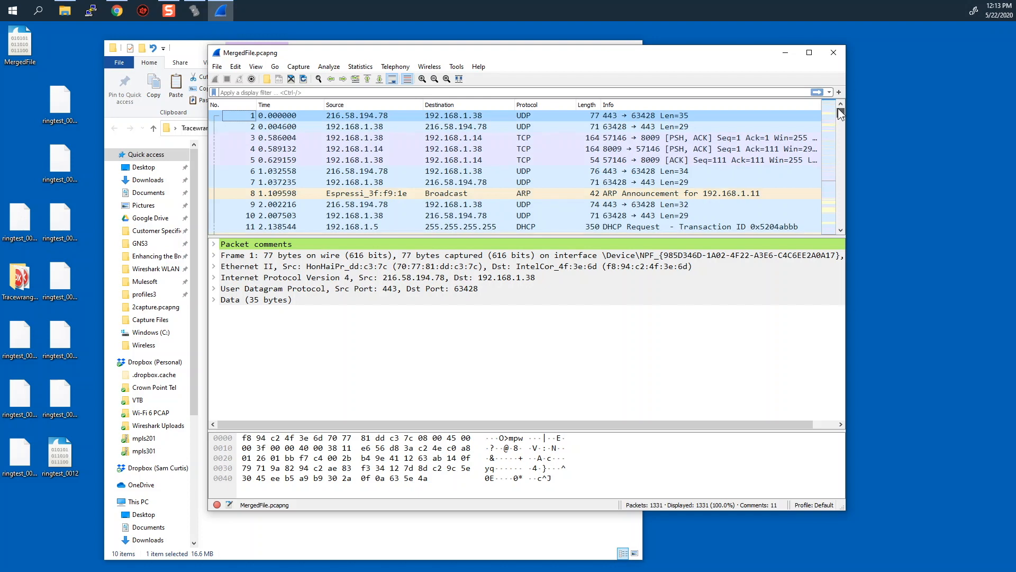
- Examine the packets at the start of MergedFile's packet list and return to the first packet
{"action": "scroll", "coordinate": [363, 166], "scroll_direction": "down", "scroll_amount": 11}
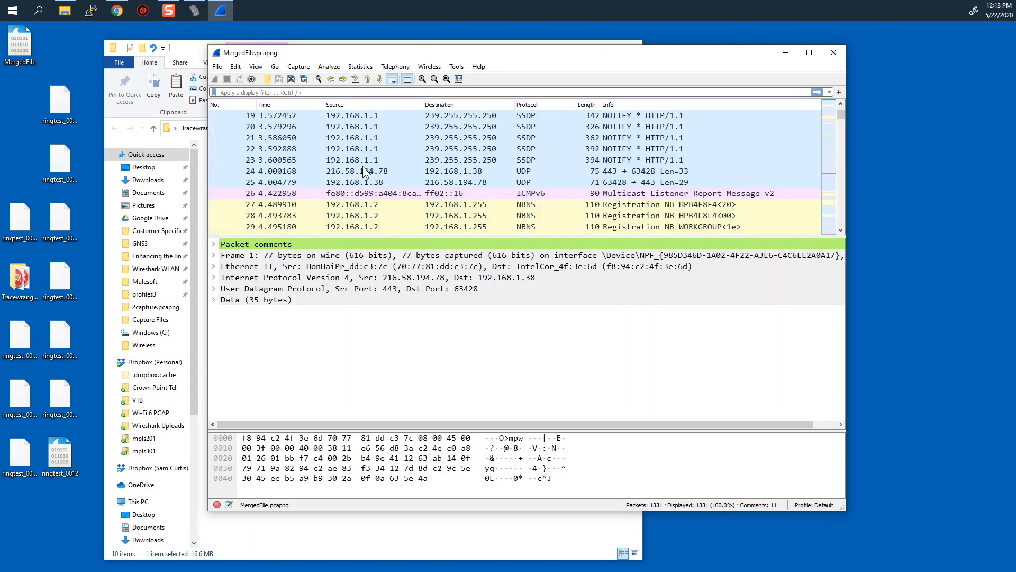
{"action": "scroll", "coordinate": [363, 166], "scroll_direction": "down", "scroll_amount": 19}
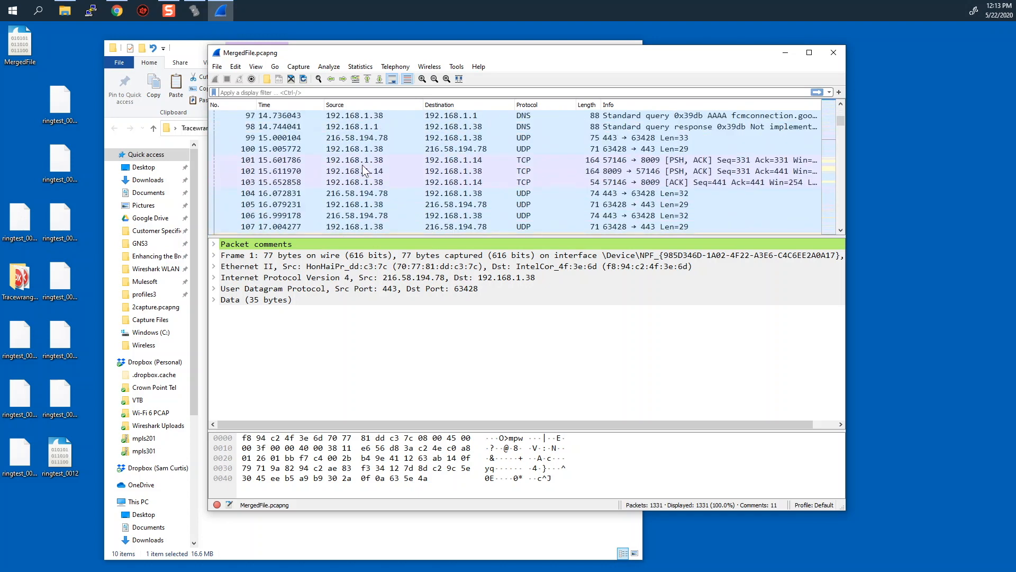
{"action": "scroll", "coordinate": [362, 171], "scroll_direction": "down", "scroll_amount": 2}
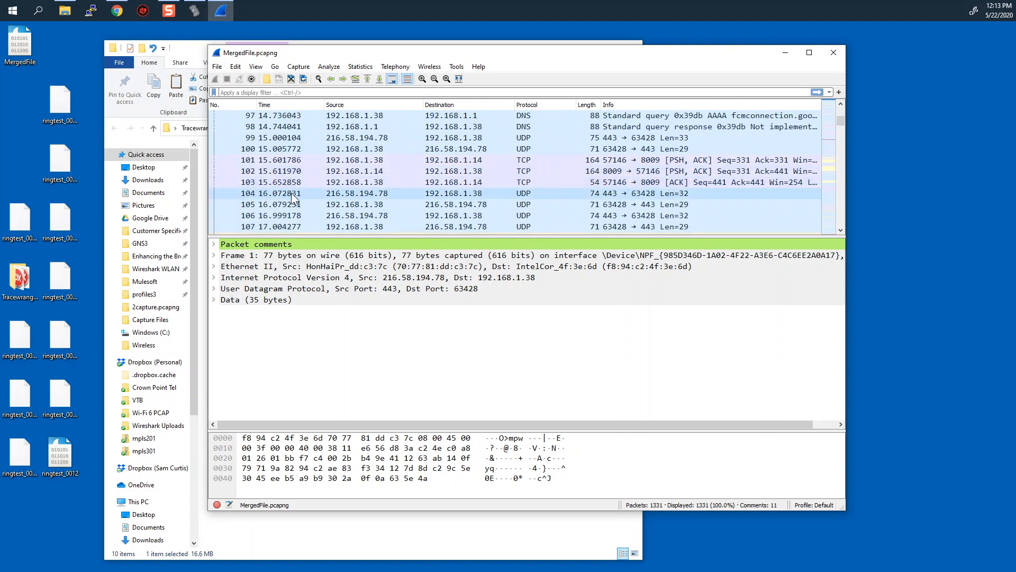
{"action": "scroll", "coordinate": [294, 199], "scroll_direction": "down", "scroll_amount": 17}
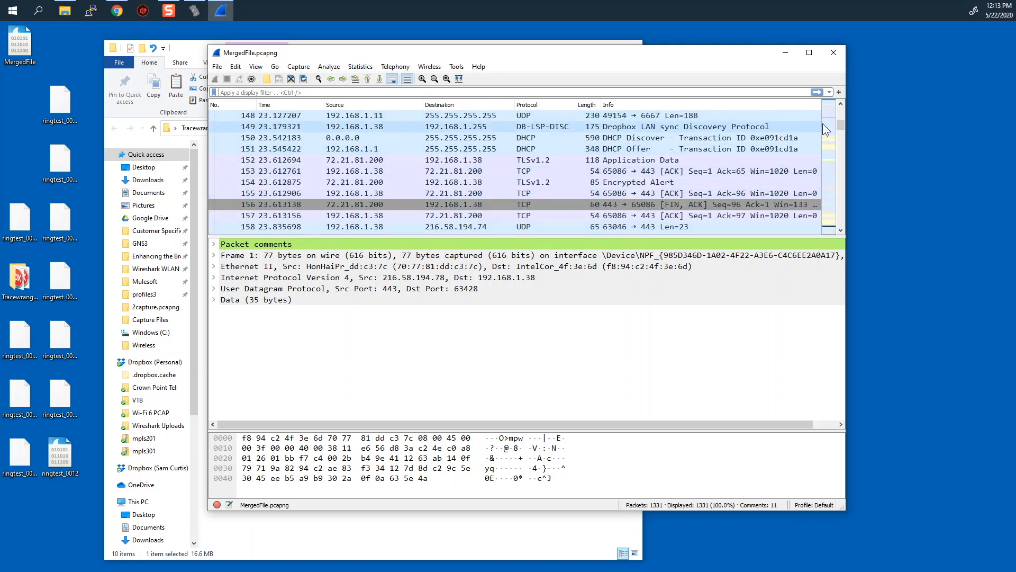
{"action": "mouse_move", "coordinate": [841, 125]}
{"action": "left_mouse_down"}
{"action": "mouse_move", "coordinate": [841, 231]}
{"action": "mouse_move", "coordinate": [841, 106]}
{"action": "left_mouse_up"}
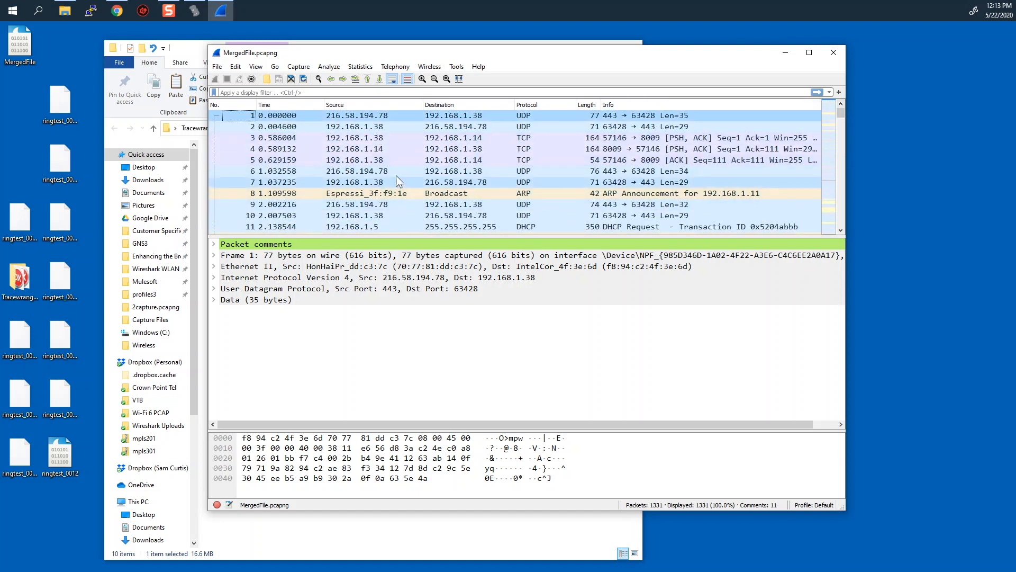
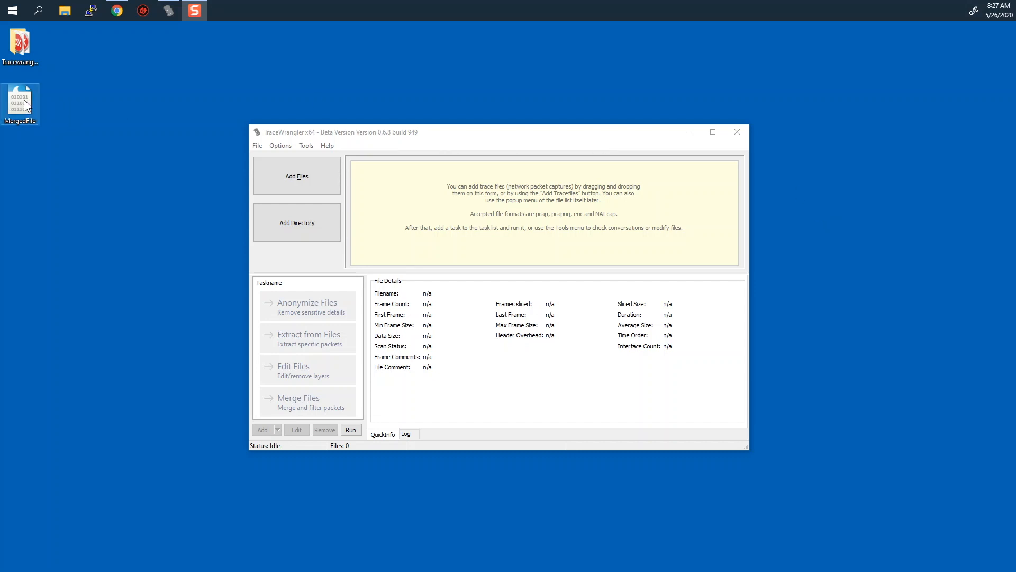
- Switch to TraceWrangler, add MergedFile from the desktop to its file list and show the file's details
{"action": "left_click_drag", "start_coordinate": [25, 104], "coordinate": [448, 204]}
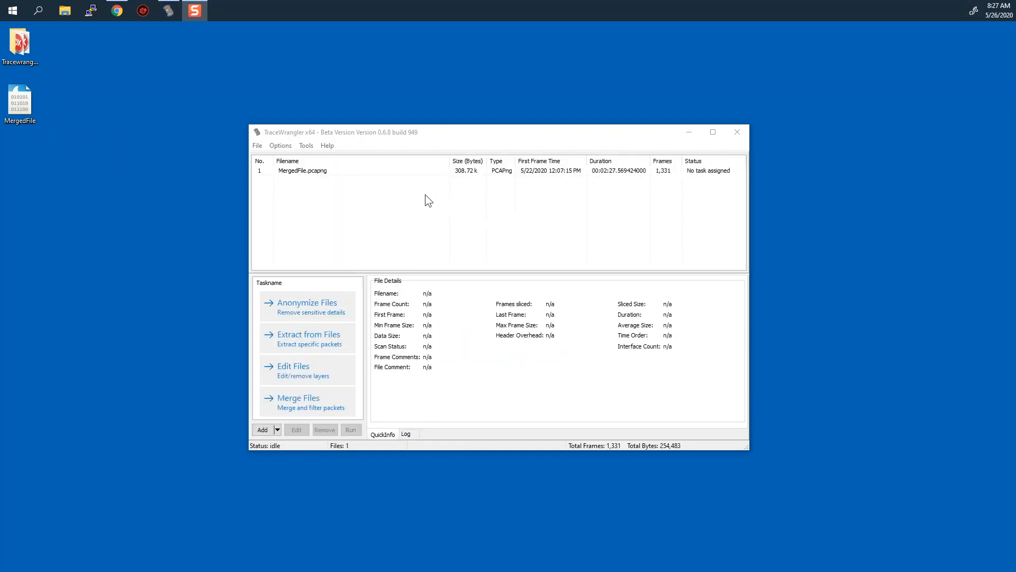
{"action": "left_click", "coordinate": [310, 172]}
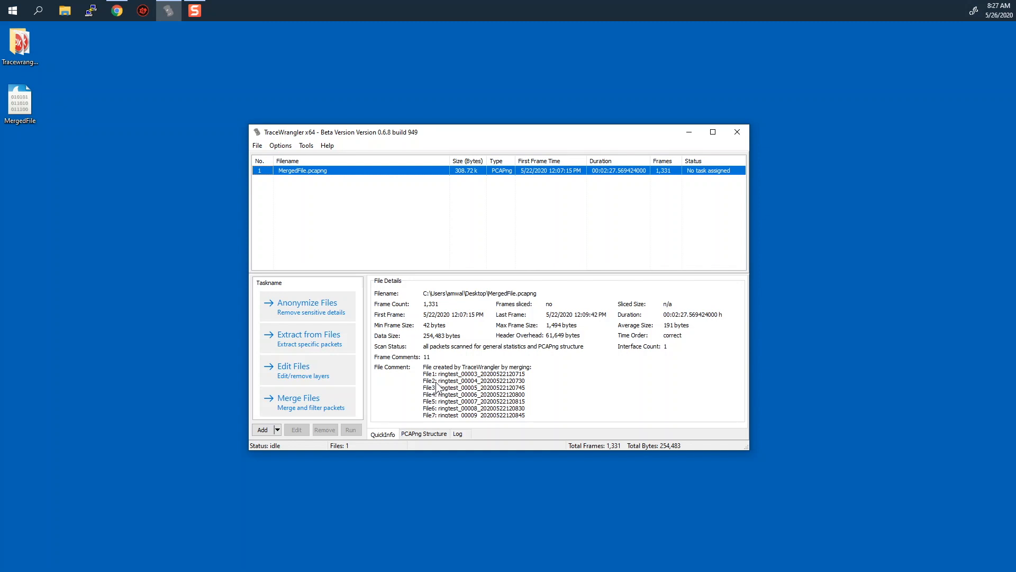
- Create an extract task for MergedFile without flow filters or metadata, placing the output in the same directory as the source files
{"action": "left_click", "coordinate": [300, 338]}
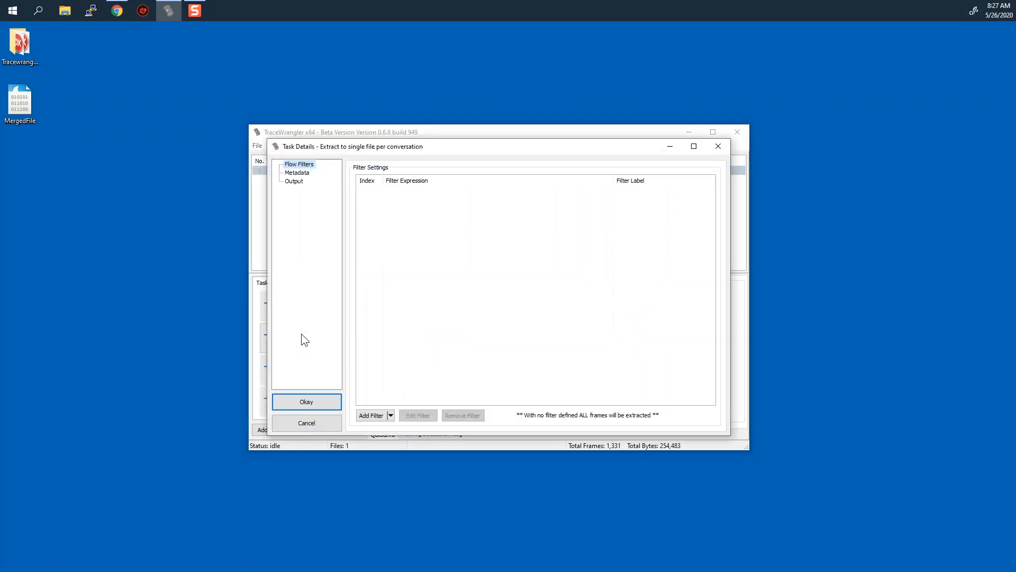
{"action": "left_click", "coordinate": [300, 175]}
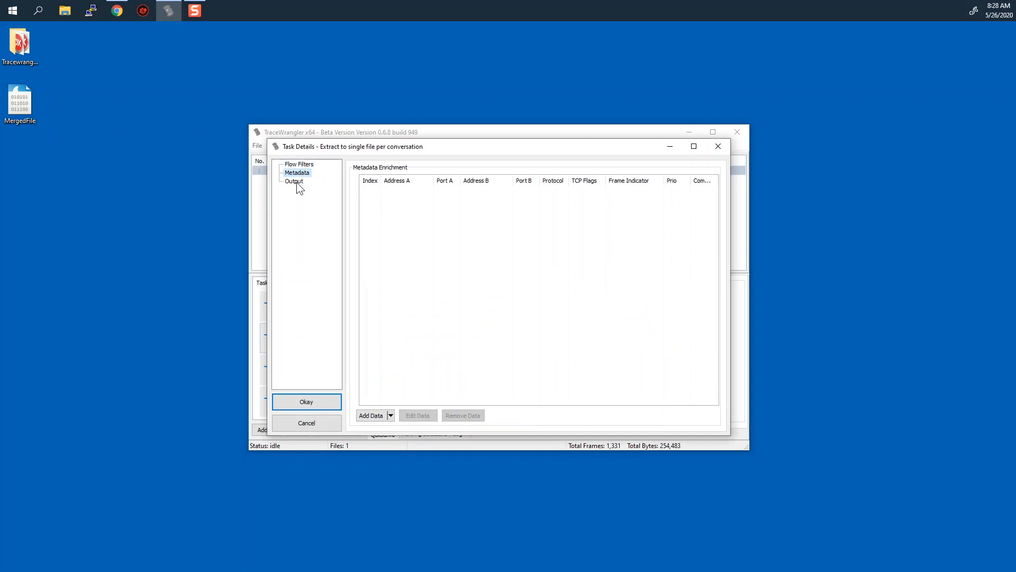
{"action": "left_click", "coordinate": [294, 181]}
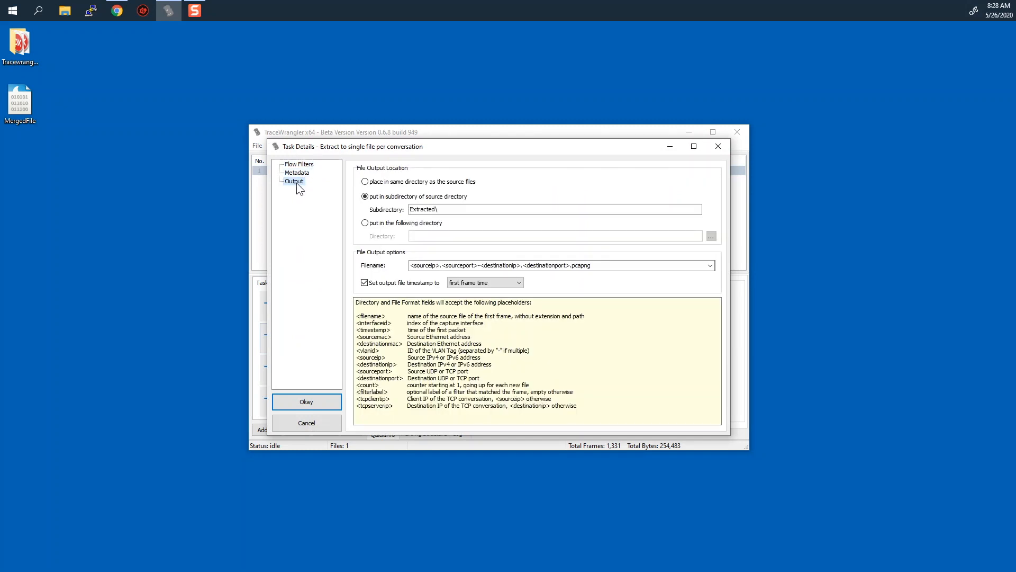
{"action": "left_click", "coordinate": [297, 165]}
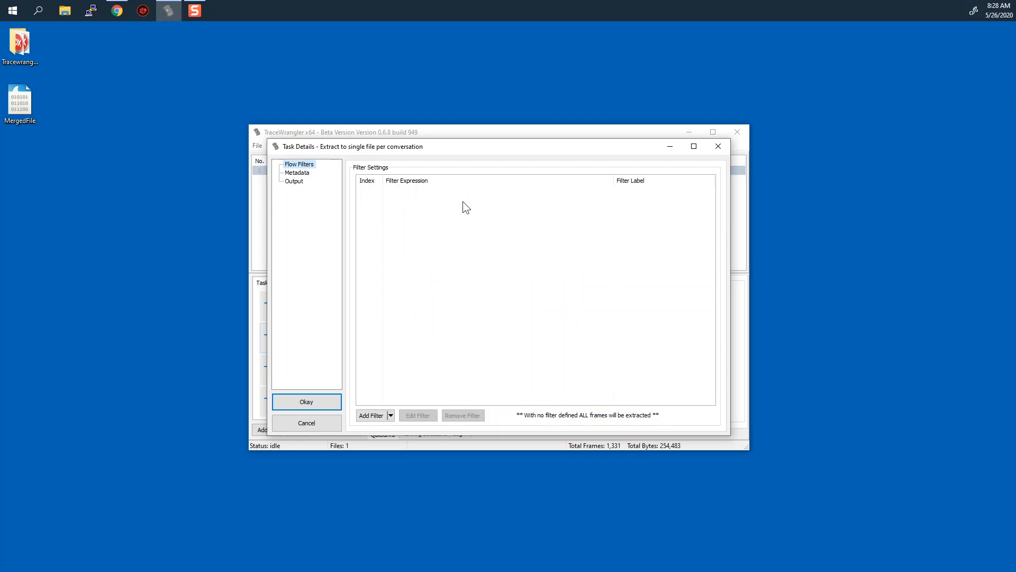
{"action": "left_click", "coordinate": [392, 416]}
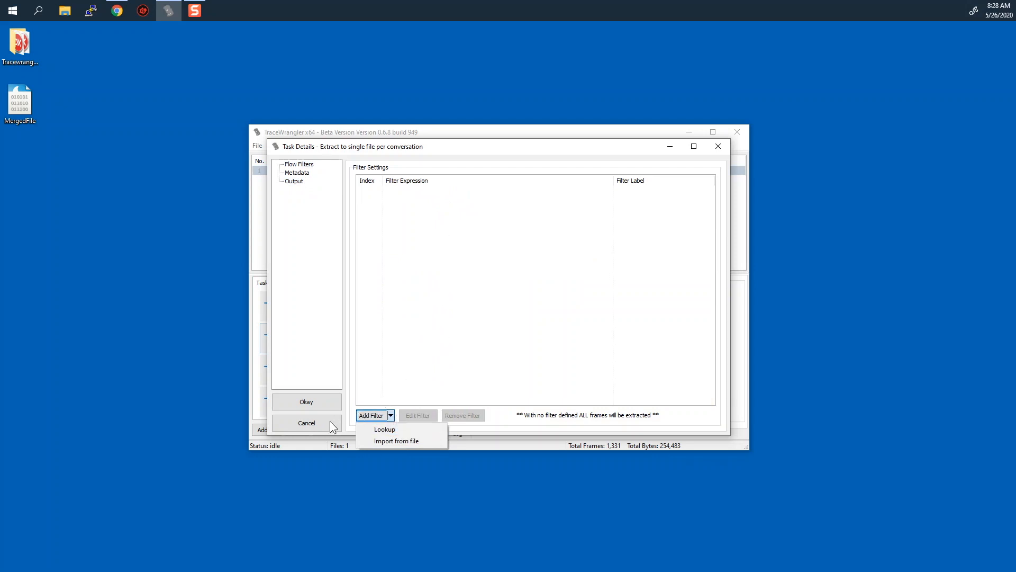
{"action": "left_click", "coordinate": [297, 173]}
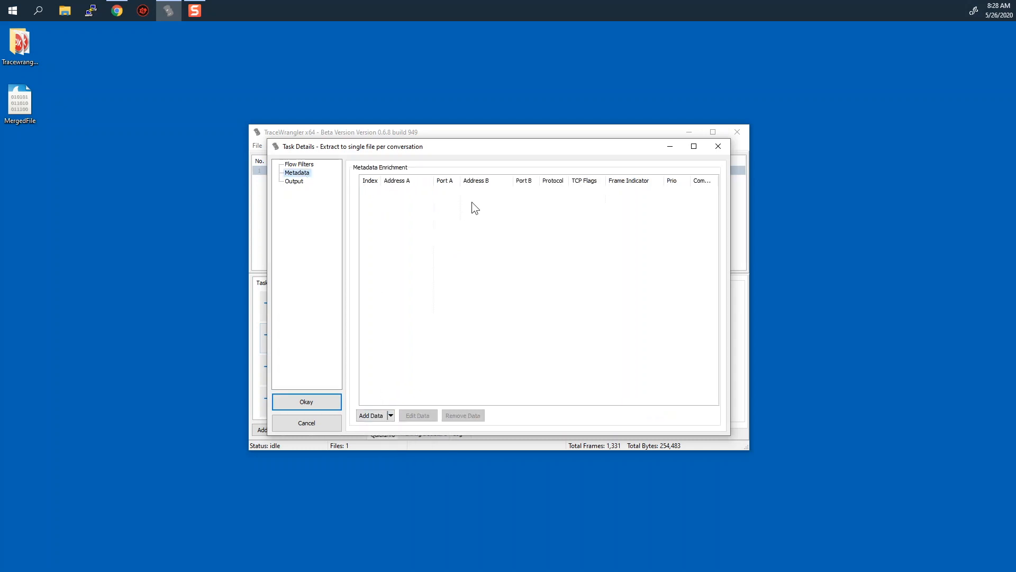
{"action": "left_click", "coordinate": [297, 182]}
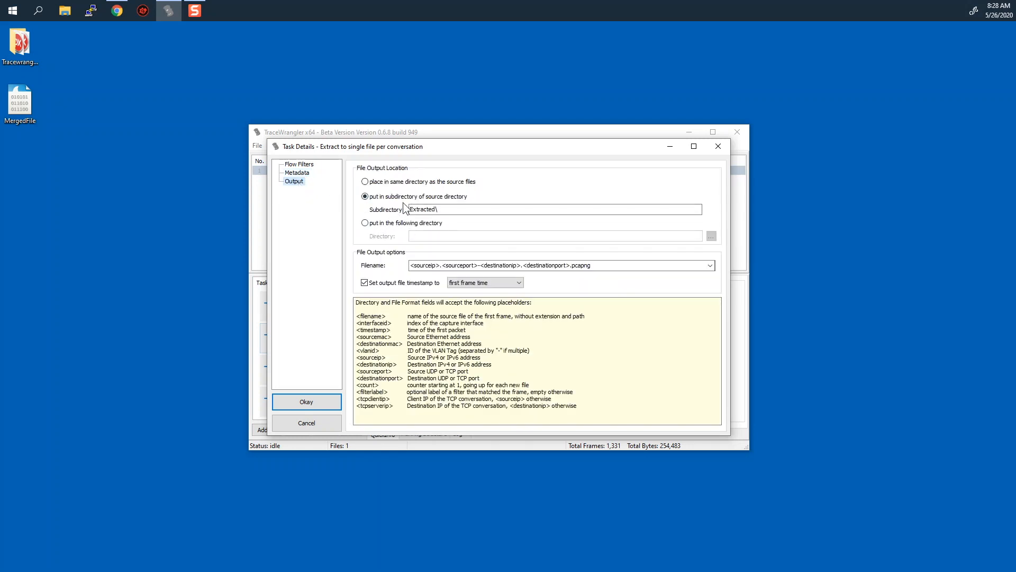
{"action": "left_click", "coordinate": [366, 183]}
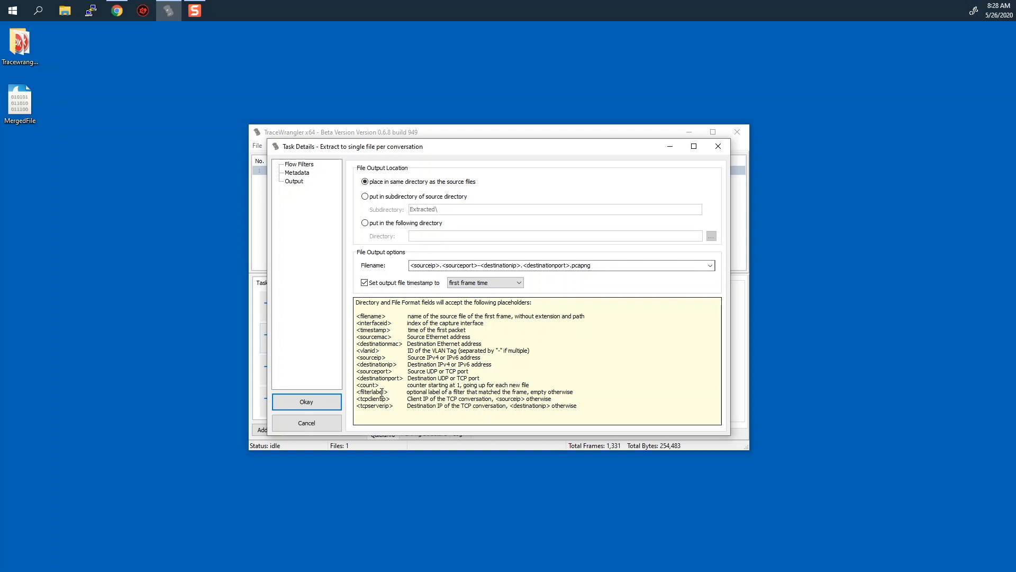
{"action": "left_click", "coordinate": [328, 405]}
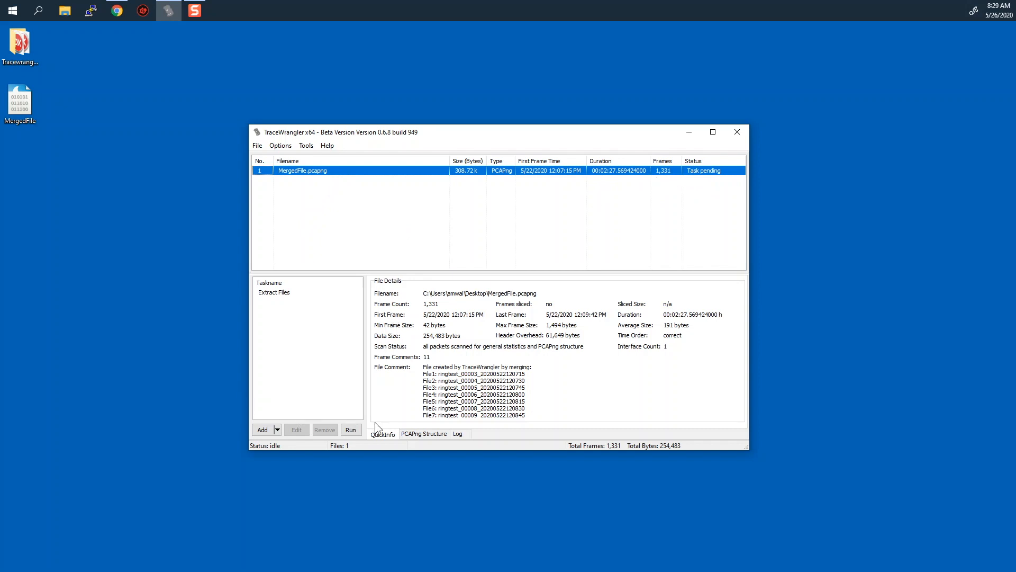
- Run the Extract Files task and arrange the extracted files and the TraceWrangler window so the desktop results are in view
{"action": "left_click", "coordinate": [351, 429]}
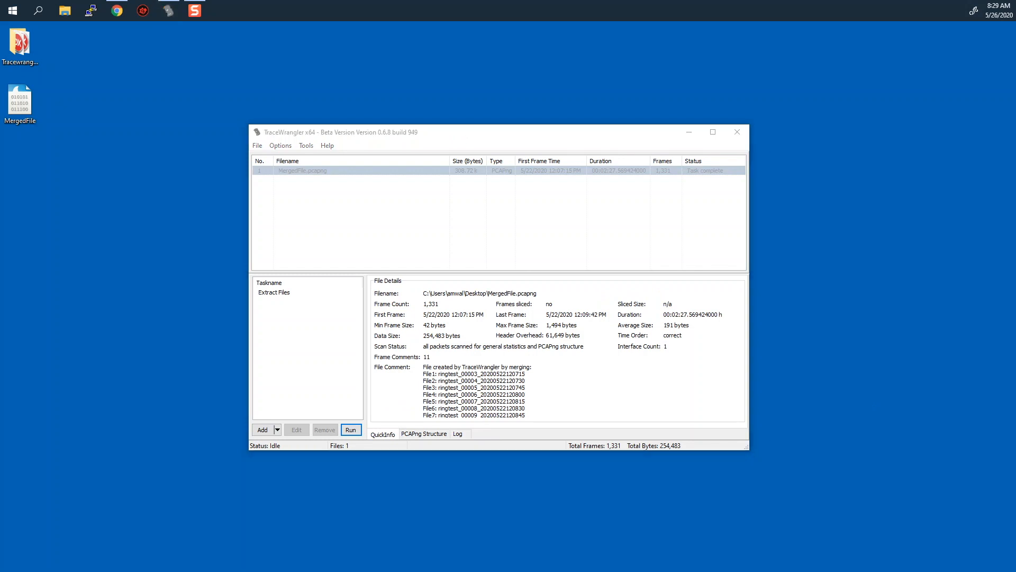
{"action": "left_click_drag", "start_coordinate": [1015, 81], "coordinate": [104, 207]}
{"action": "left_click_drag", "start_coordinate": [534, 134], "coordinate": [583, 73]}
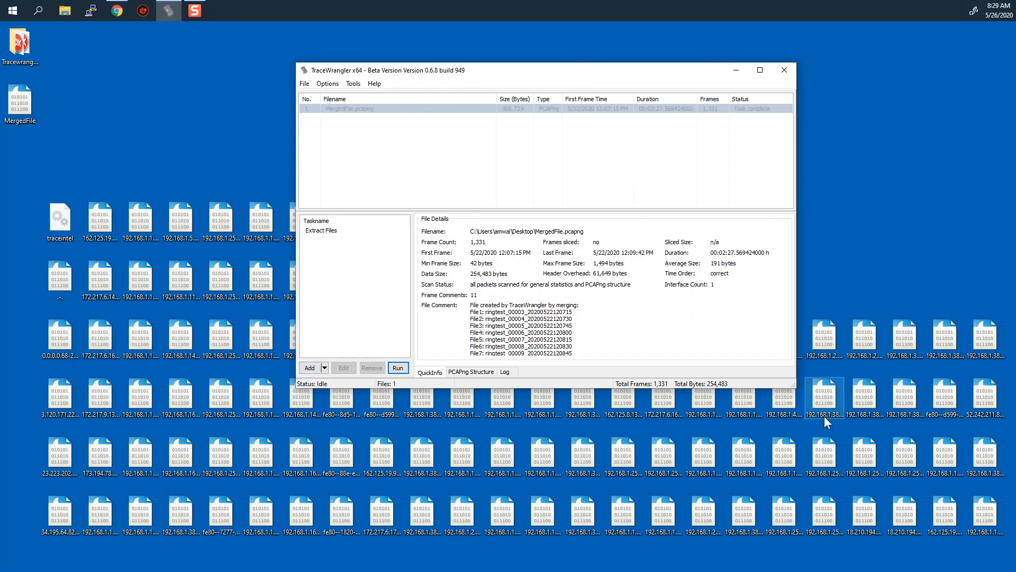
- Open the extracted conversation 192.168.1.1.53-192.168.1.38.62288 in Wireshark, view its packets and close it
{"action": "left_click", "coordinate": [142, 279]}
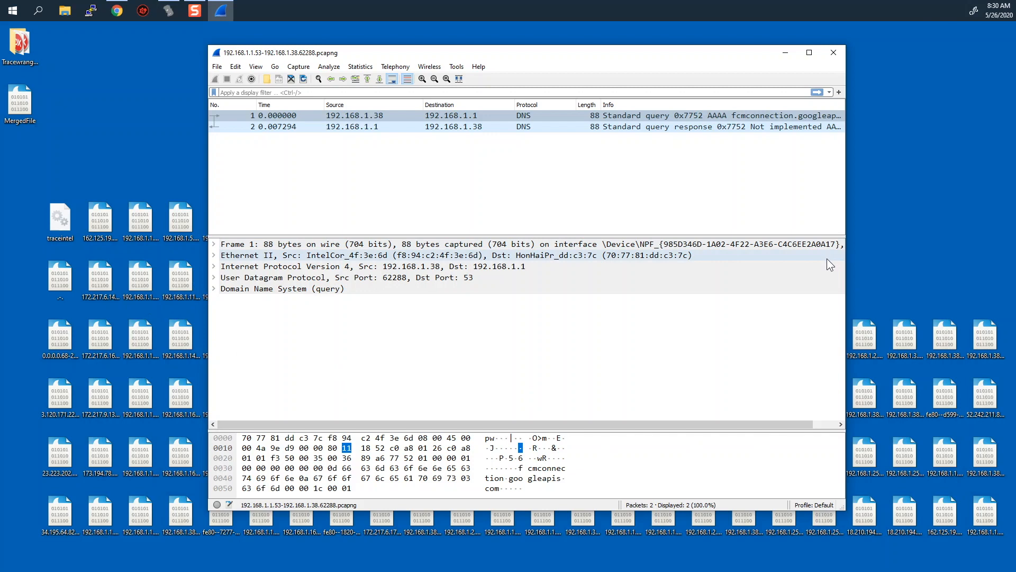
{"action": "left_click", "coordinate": [833, 53]}
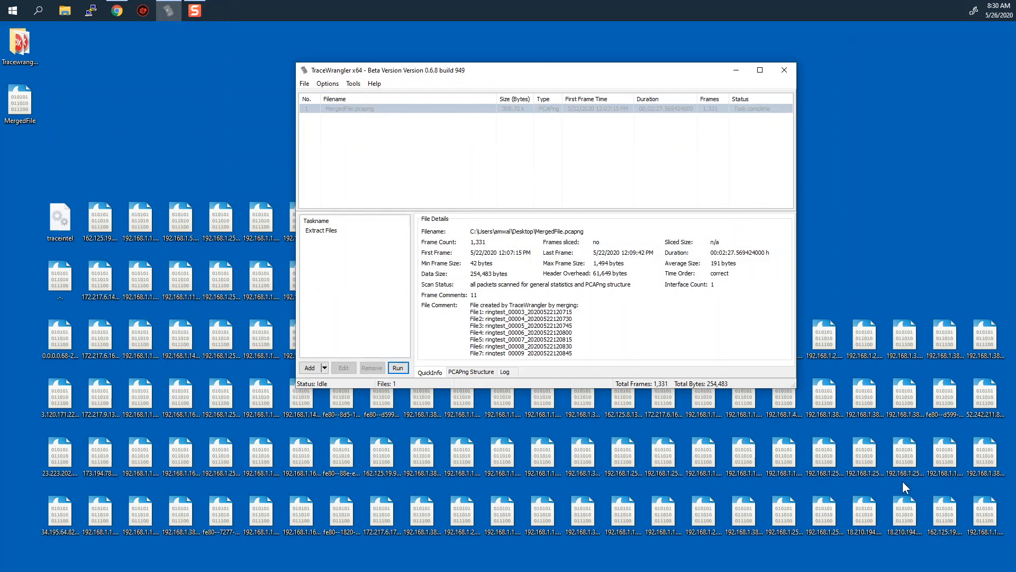
- Delete all extracted conversation files and the traceintel file from the desktop, keeping MergedFile and the TraceWrangler folder
{"action": "left_click_drag", "start_coordinate": [12, 173], "coordinate": [998, 542]}
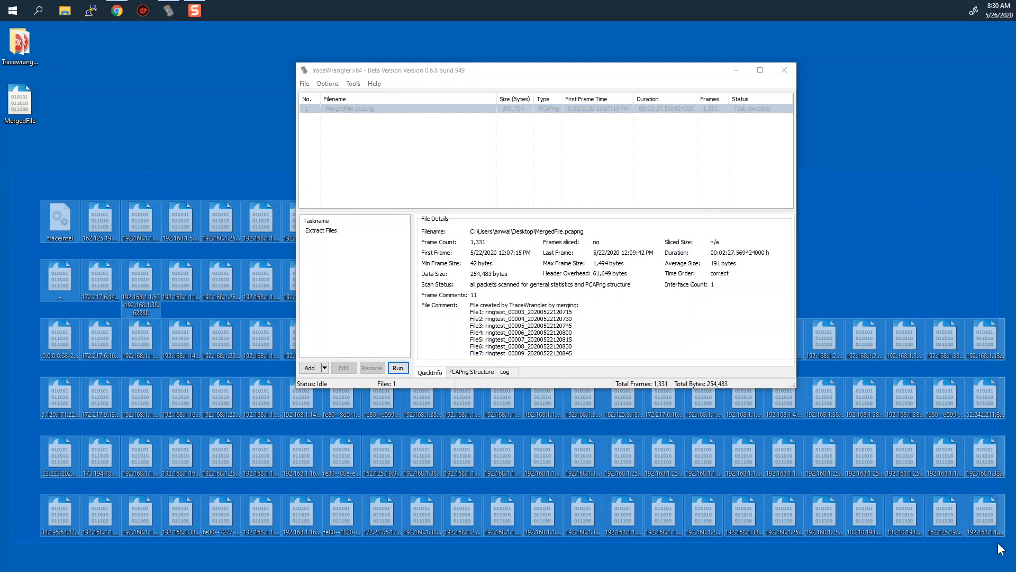
{"action": "right_click", "coordinate": [945, 454]}
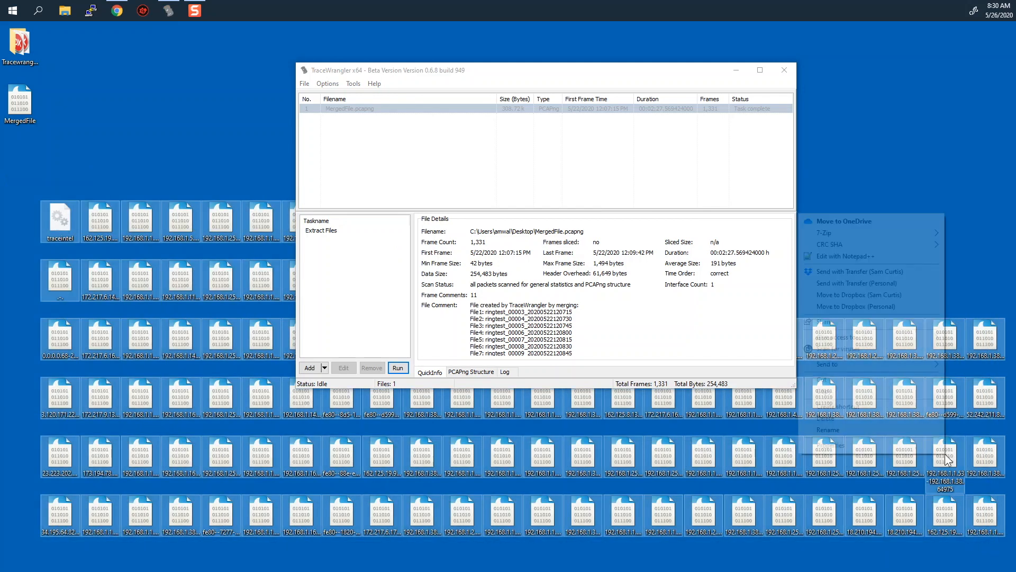
{"action": "left_click", "coordinate": [837, 420]}
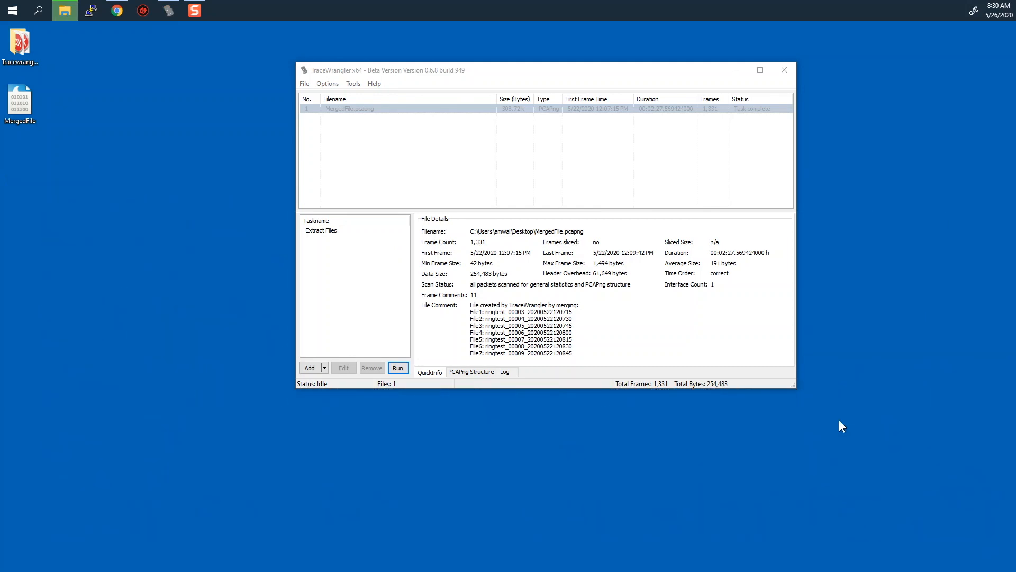
- Open the communication details of MergedFile and enlarge the Endpoint and Conversation Summary window to fit all MAC addresses
{"action": "left_click_drag", "start_coordinate": [526, 71], "coordinate": [405, 67]}
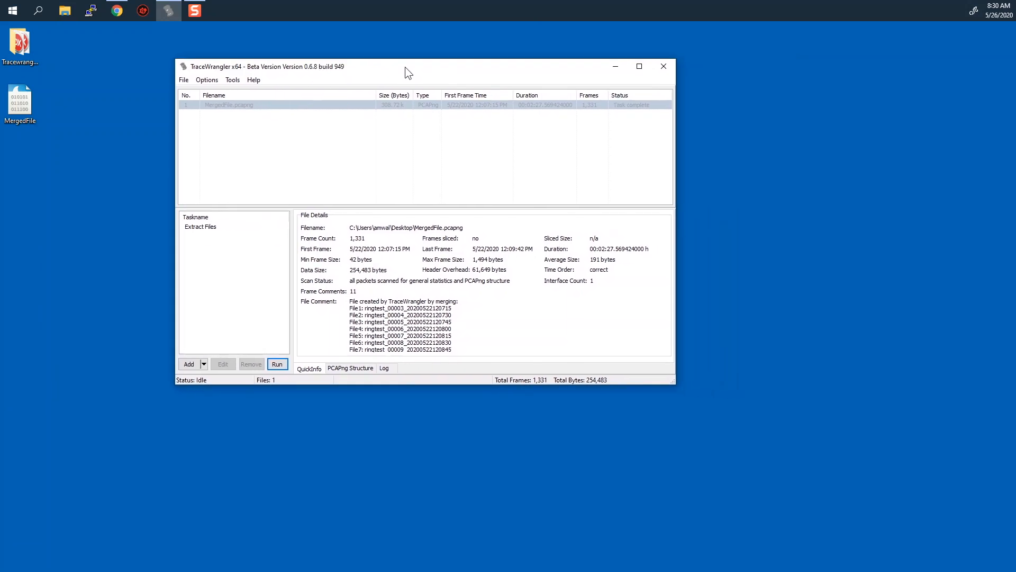
{"action": "left_click", "coordinate": [230, 105]}
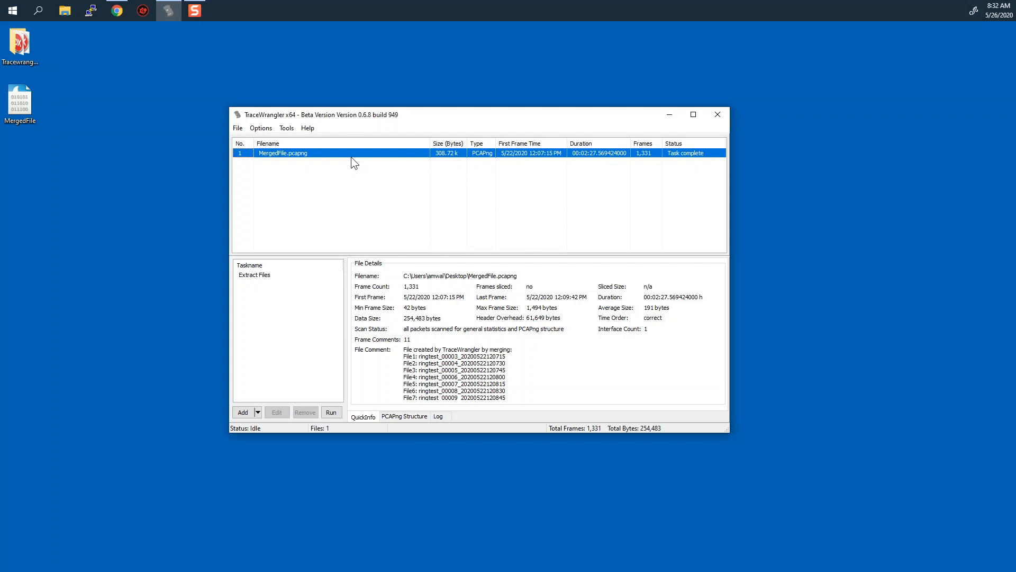
{"action": "left_click", "coordinate": [287, 129]}
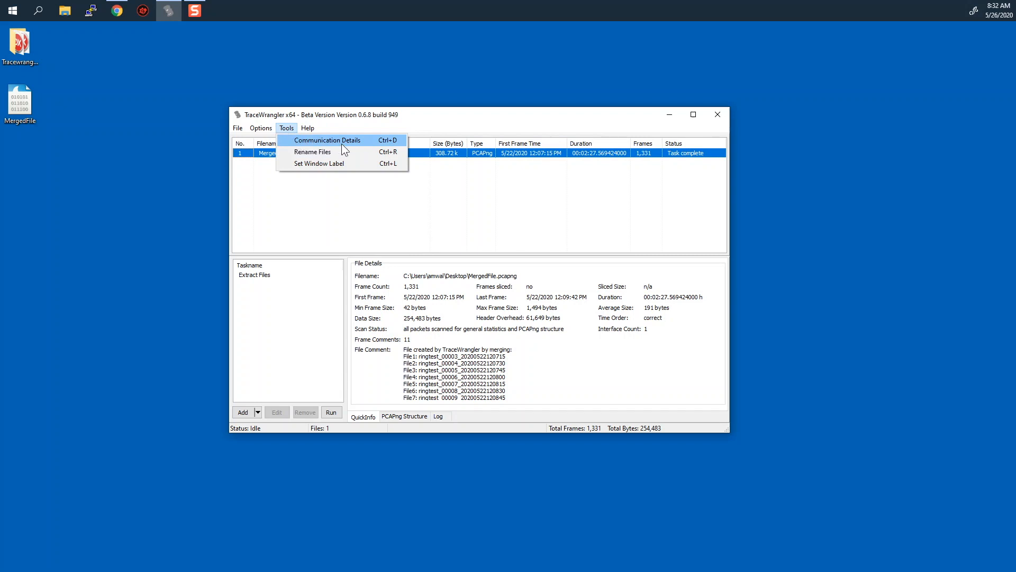
{"action": "left_click", "coordinate": [313, 141]}
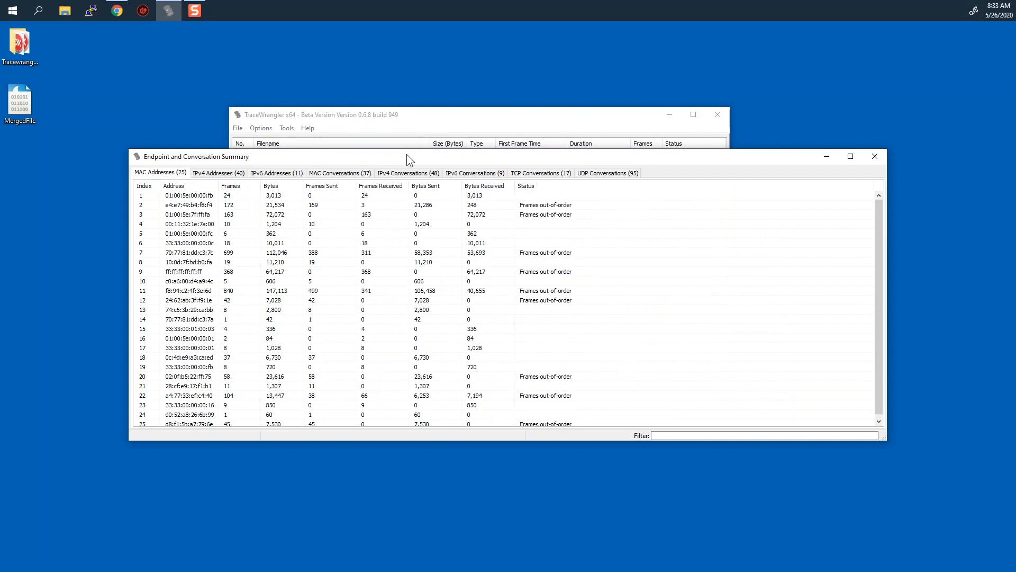
{"action": "left_click_drag", "start_coordinate": [406, 157], "coordinate": [398, 123]}
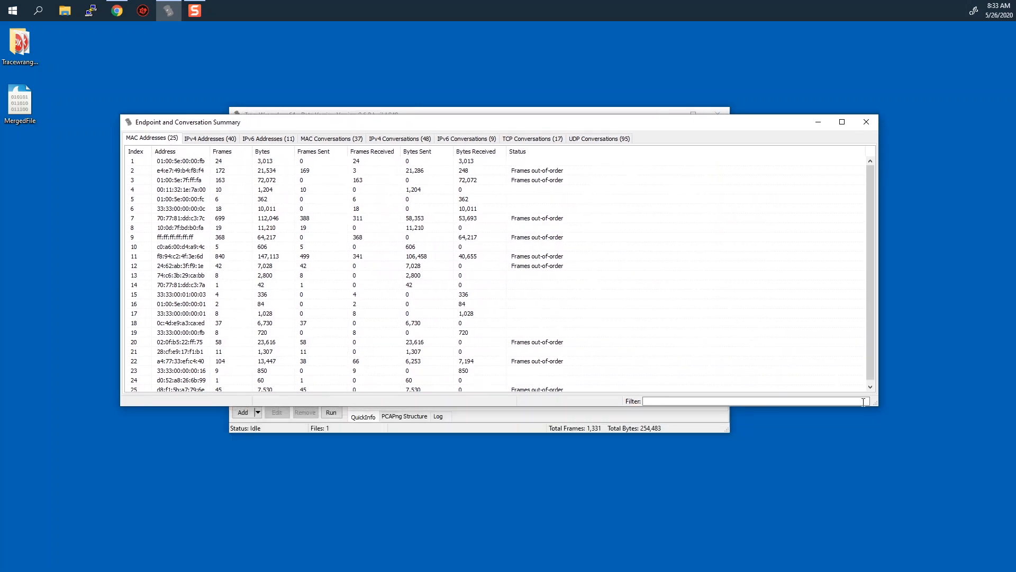
{"action": "left_click_drag", "start_coordinate": [876, 404], "coordinate": [881, 446]}
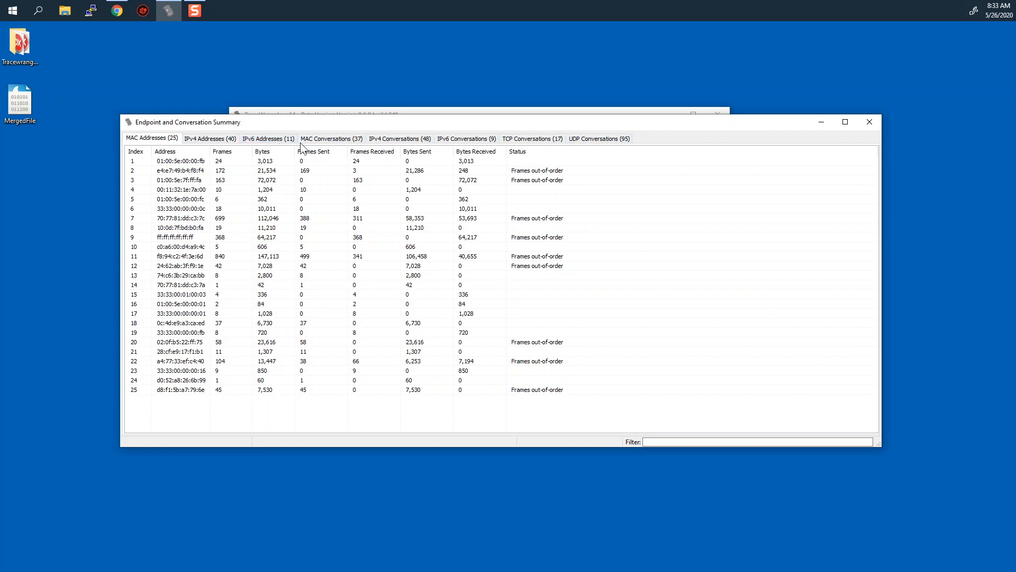
- Extract the TCP conversation between 162.125.19.131 port 443 and 192.168.1.38 port 65105 to a single desktop file named Extraction1
{"action": "left_click", "coordinate": [535, 141]}
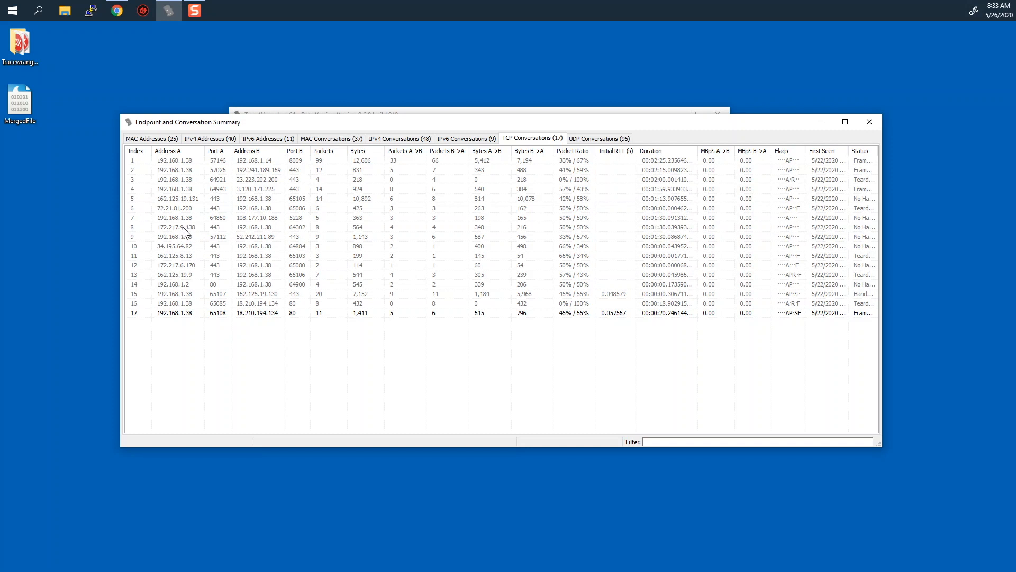
{"action": "left_click", "coordinate": [174, 200]}
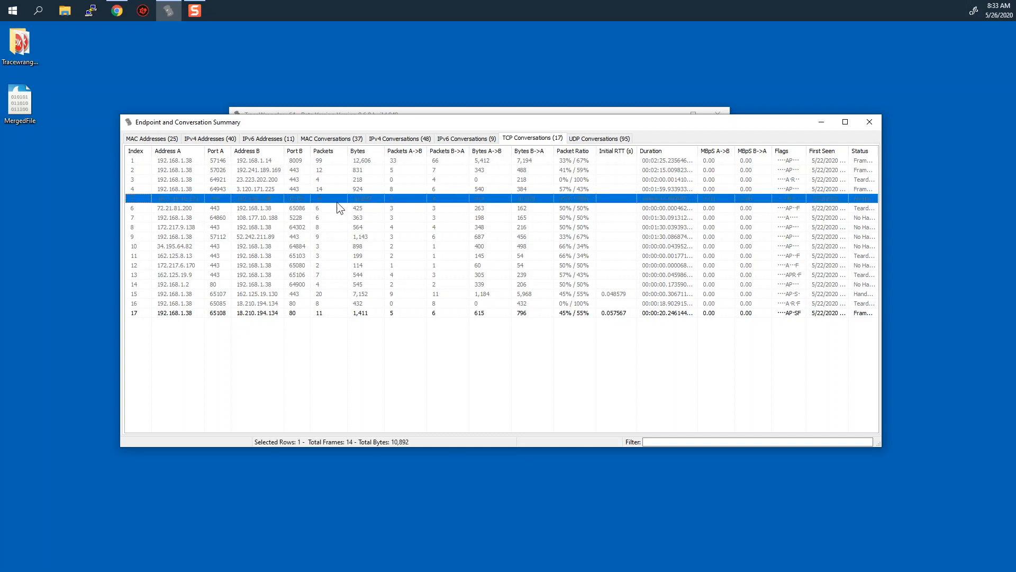
{"action": "right_click", "coordinate": [246, 198]}
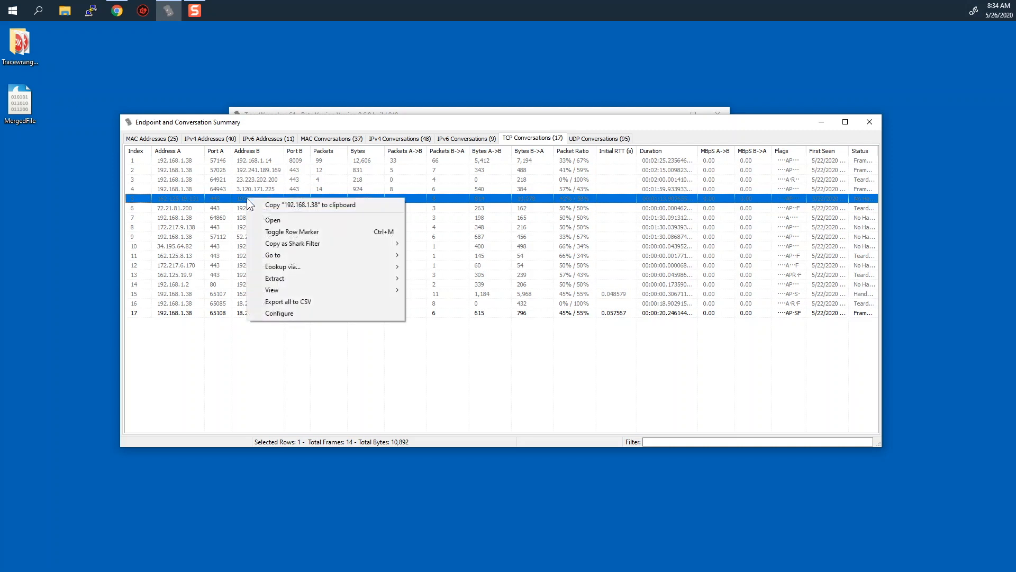
{"action": "mouse_move", "coordinate": [292, 279]}
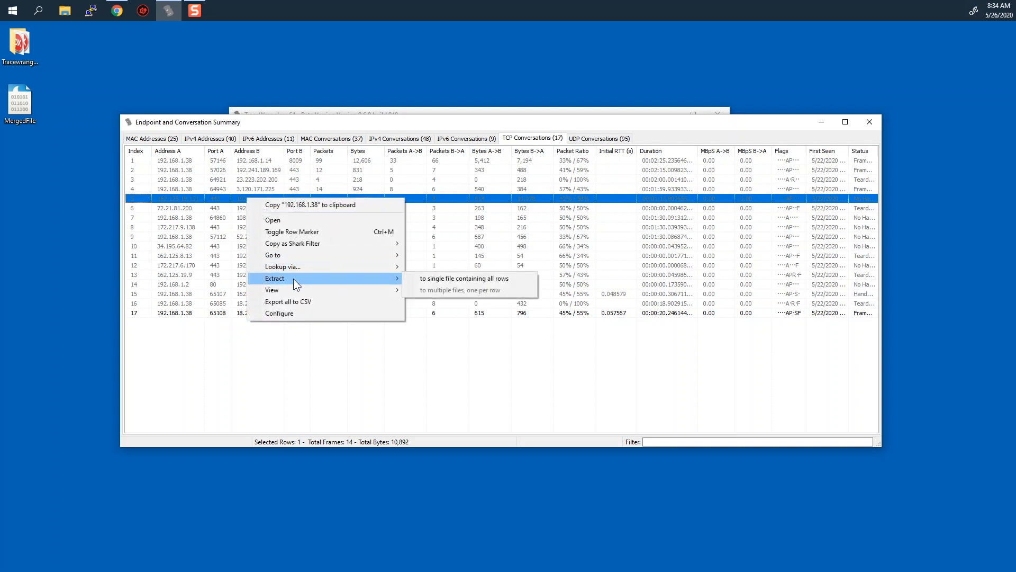
{"action": "left_click", "coordinate": [449, 279]}
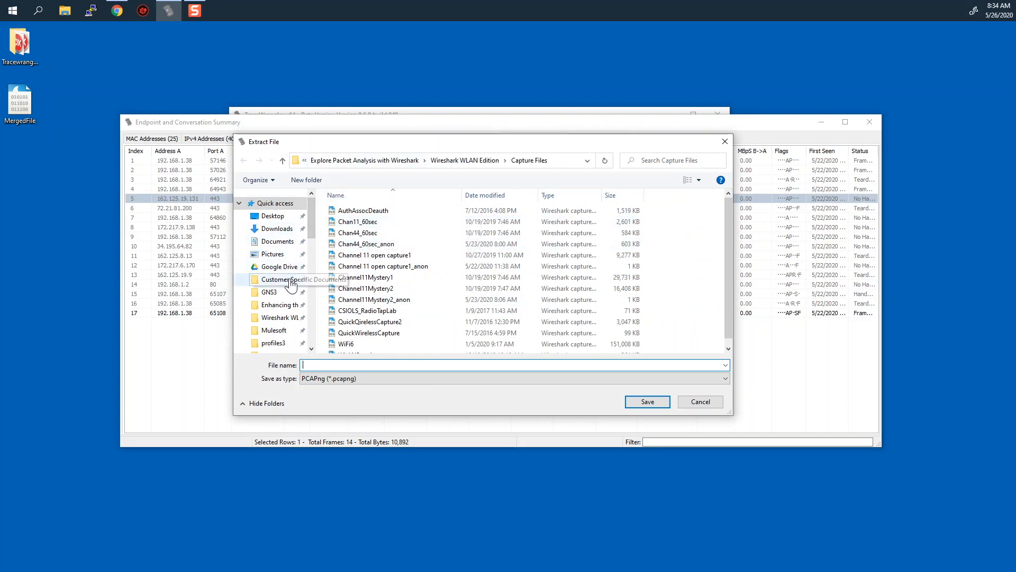
{"action": "left_click", "coordinate": [281, 217]}
{"action": "left_click", "coordinate": [319, 365]}
{"action": "type", "text": "Extraction1"}
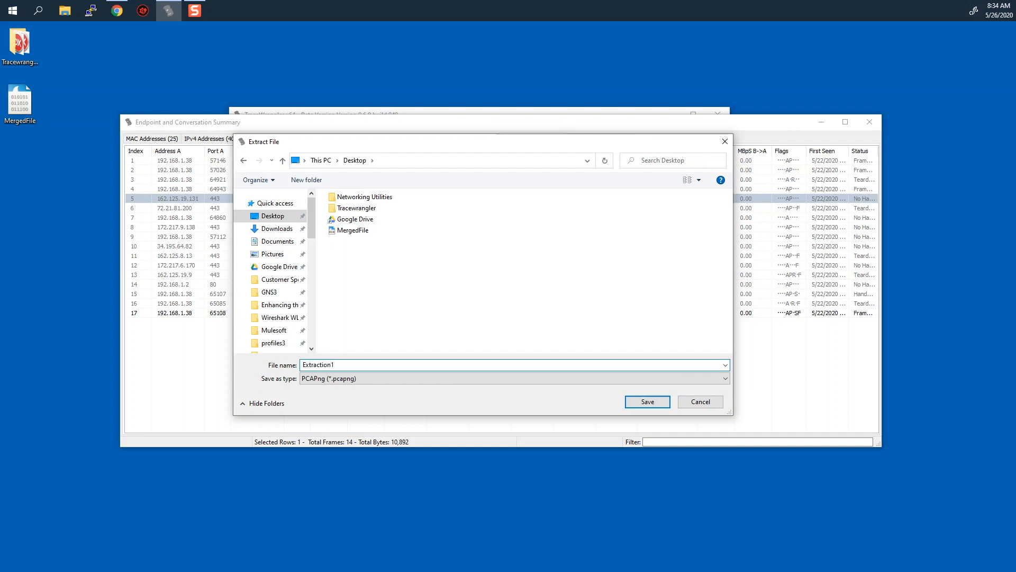
{"action": "key", "text": "Return"}
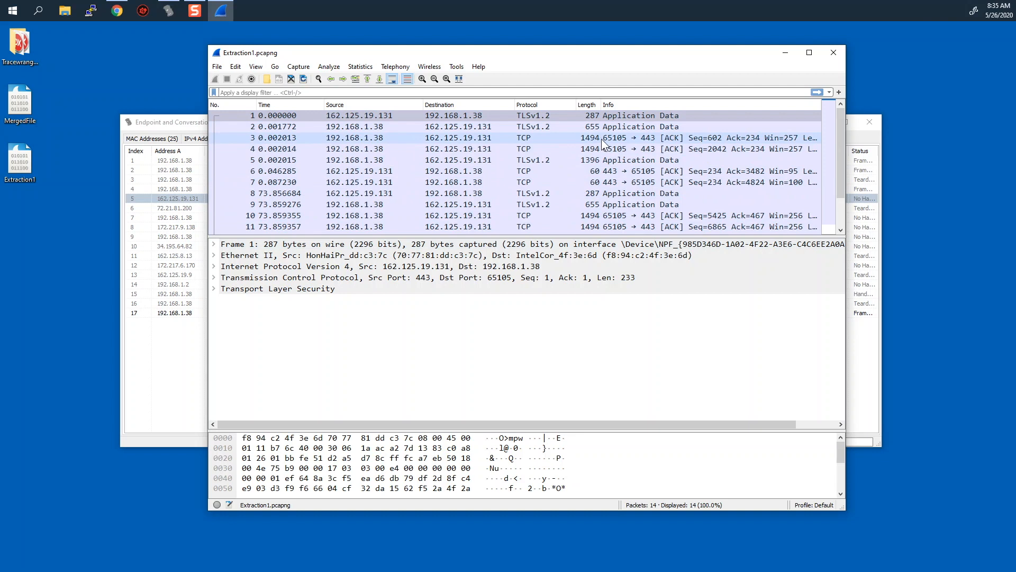
- Review the packets and timestamps of Extraction1.pcapng in Wireshark from first to last, and close the capture
{"action": "scroll", "coordinate": [601, 139], "scroll_direction": "down", "scroll_amount": 1}
{"action": "scroll", "coordinate": [602, 141], "scroll_direction": "up", "scroll_amount": 1}
{"action": "scroll", "coordinate": [577, 124], "scroll_direction": "down", "scroll_amount": 1}
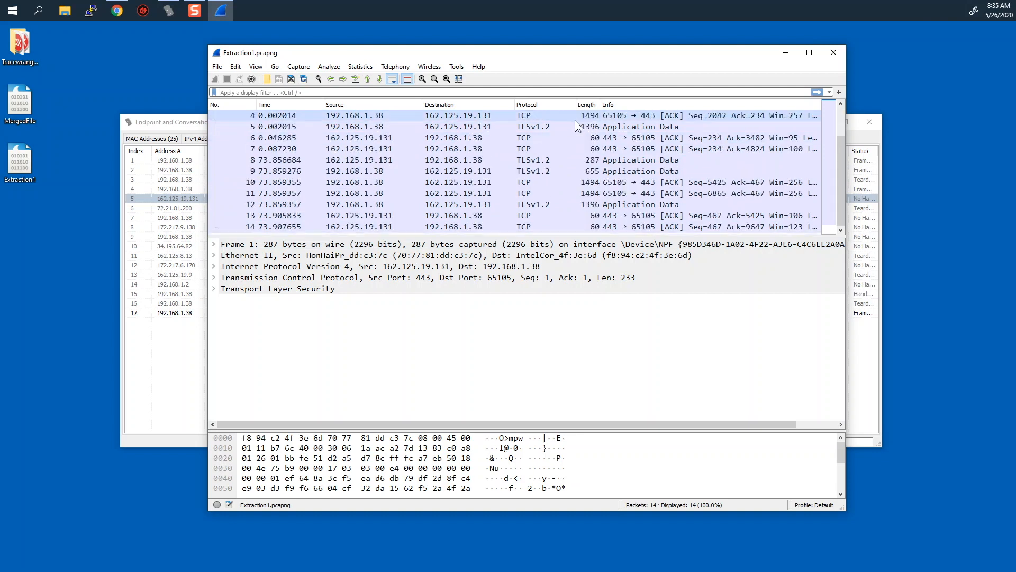
{"action": "scroll", "coordinate": [577, 132], "scroll_direction": "up", "scroll_amount": 1}
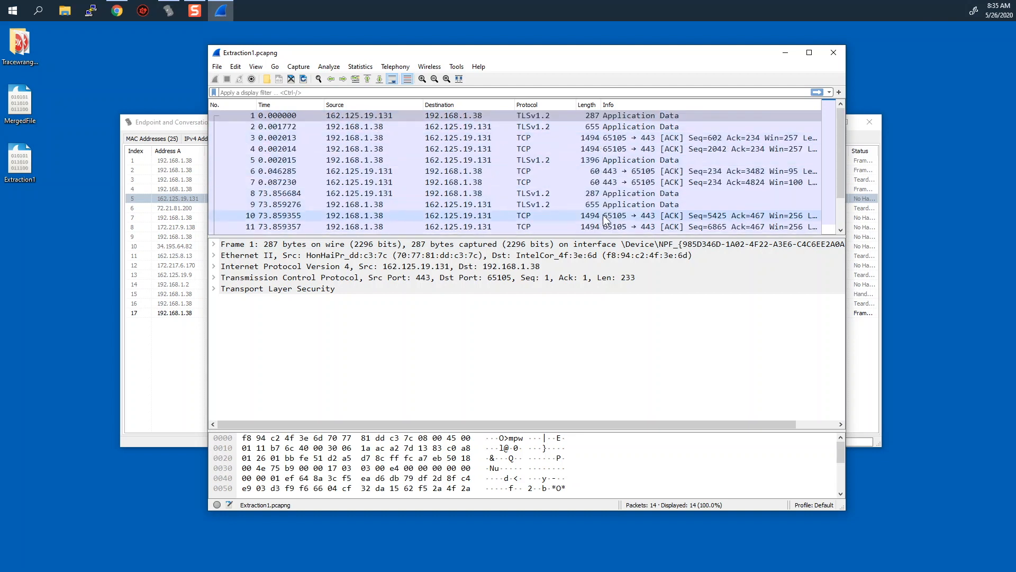
{"action": "scroll", "coordinate": [603, 212], "scroll_direction": "down", "scroll_amount": 1}
{"action": "scroll", "coordinate": [673, 195], "scroll_direction": "up", "scroll_amount": 1}
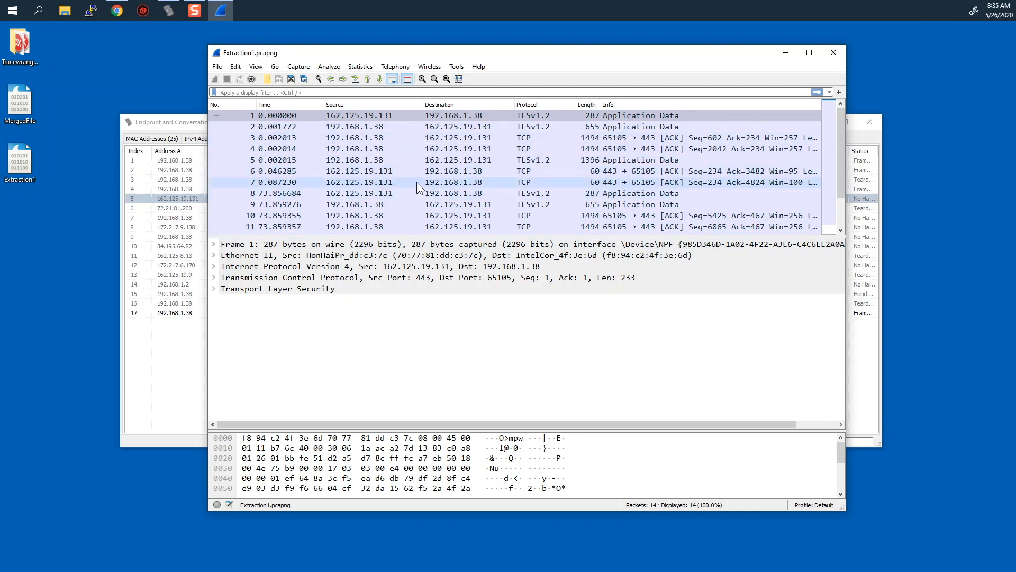
{"action": "scroll", "coordinate": [417, 182], "scroll_direction": "down", "scroll_amount": 1}
{"action": "scroll", "coordinate": [416, 181], "scroll_direction": "up", "scroll_amount": 1}
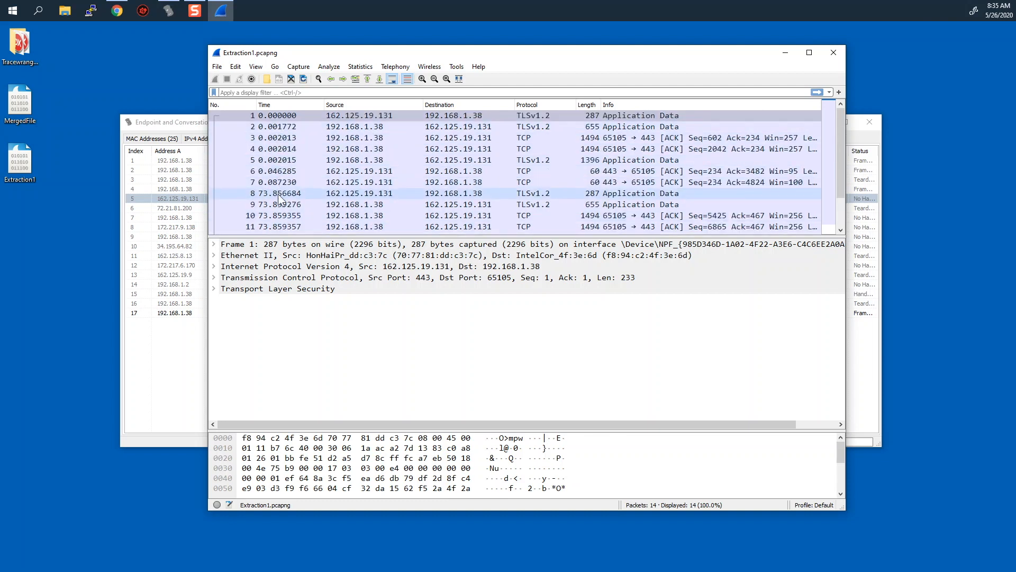
{"action": "scroll", "coordinate": [373, 185], "scroll_direction": "down", "scroll_amount": 1}
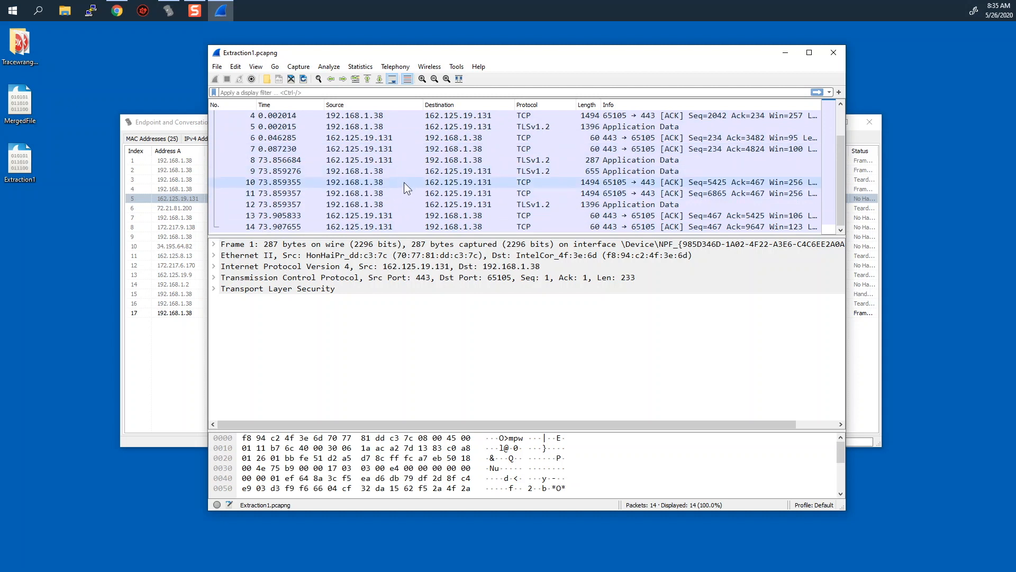
{"action": "scroll", "coordinate": [403, 182], "scroll_direction": "up", "scroll_amount": 1}
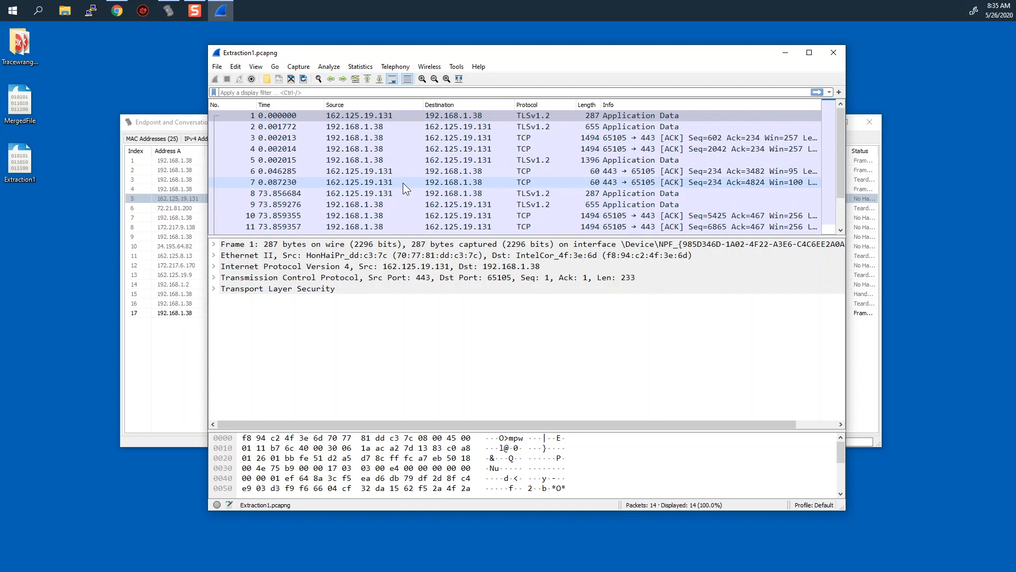
{"action": "left_click", "coordinate": [833, 54]}
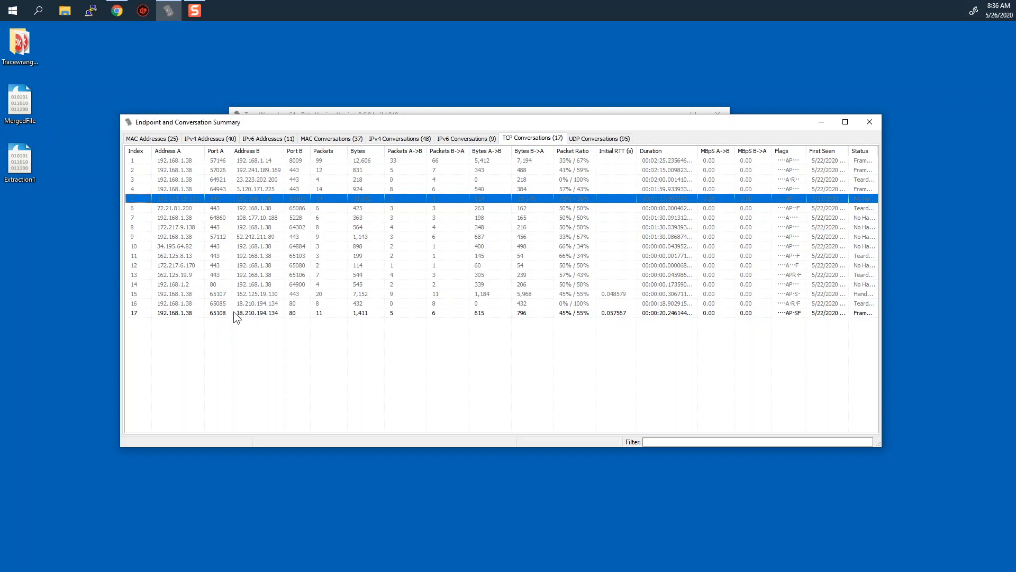
- Extract the TCP conversation between 192.168.1.38 port 65108 and 18.210.194.134 port 80 to a single desktop file named Extraction2
{"action": "left_click", "coordinate": [187, 313]}
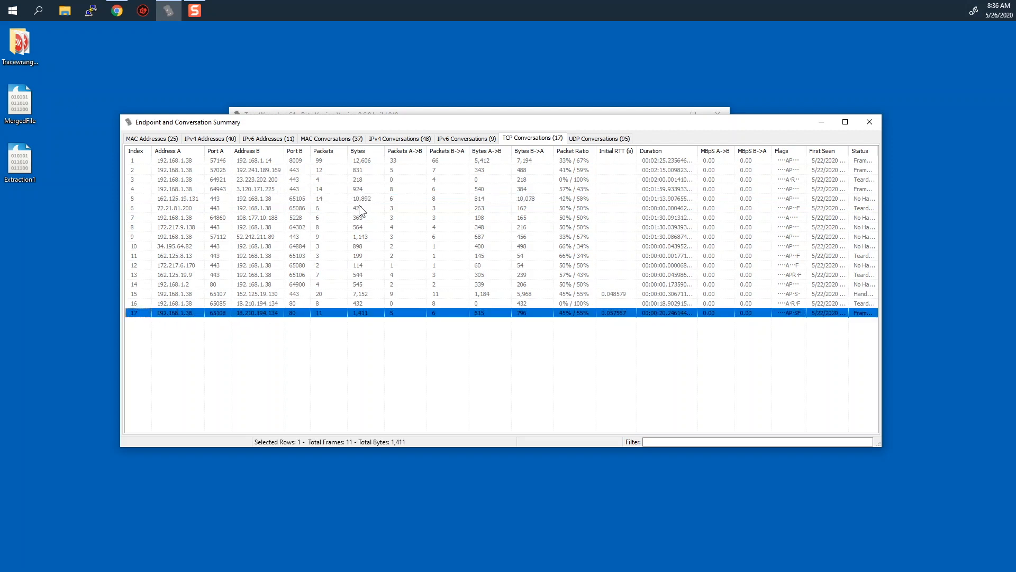
{"action": "right_click", "coordinate": [261, 312]}
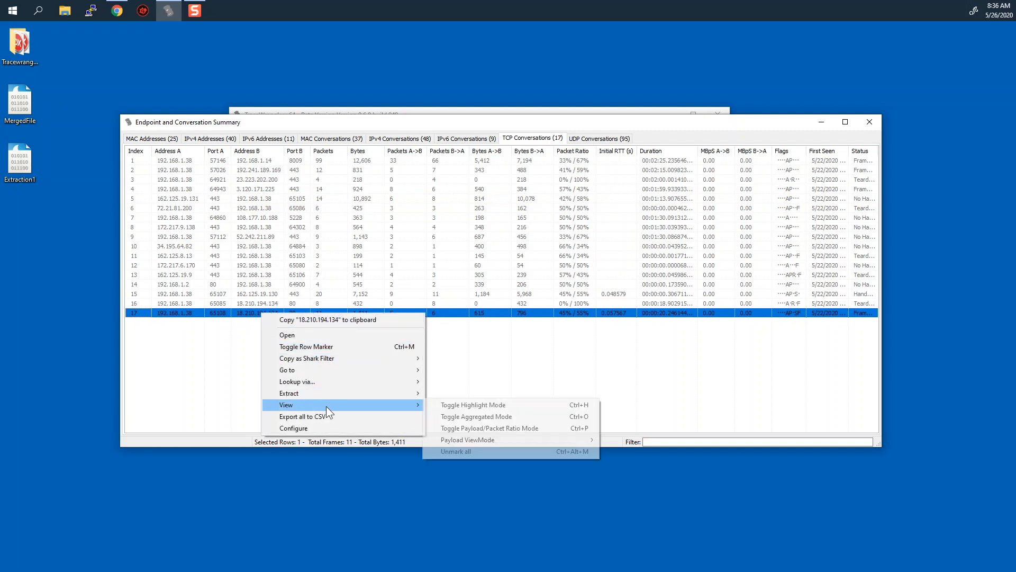
{"action": "mouse_move", "coordinate": [333, 396]}
{"action": "left_click", "coordinate": [482, 394]}
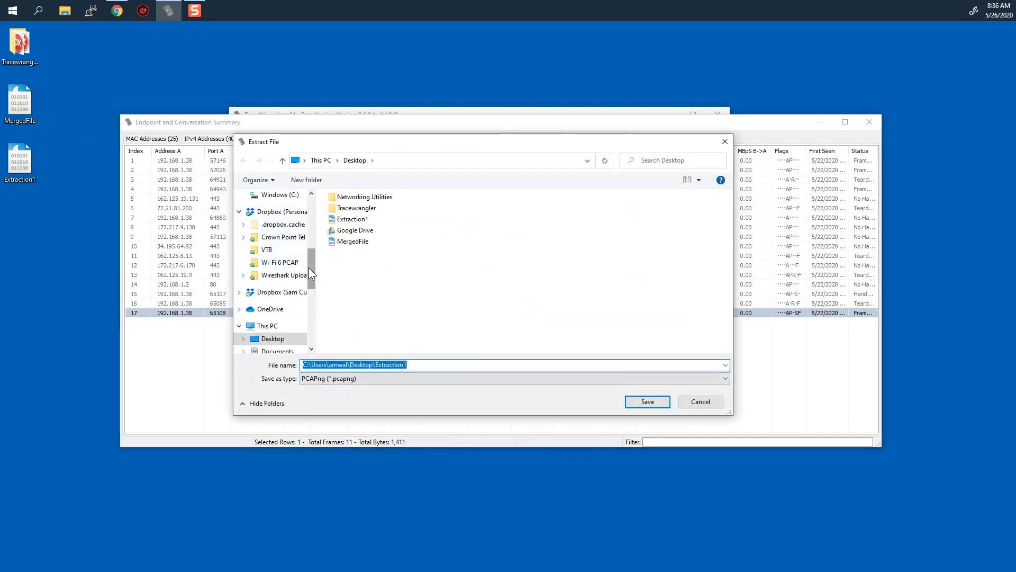
{"action": "left_click_drag", "start_coordinate": [309, 265], "coordinate": [306, 212]}
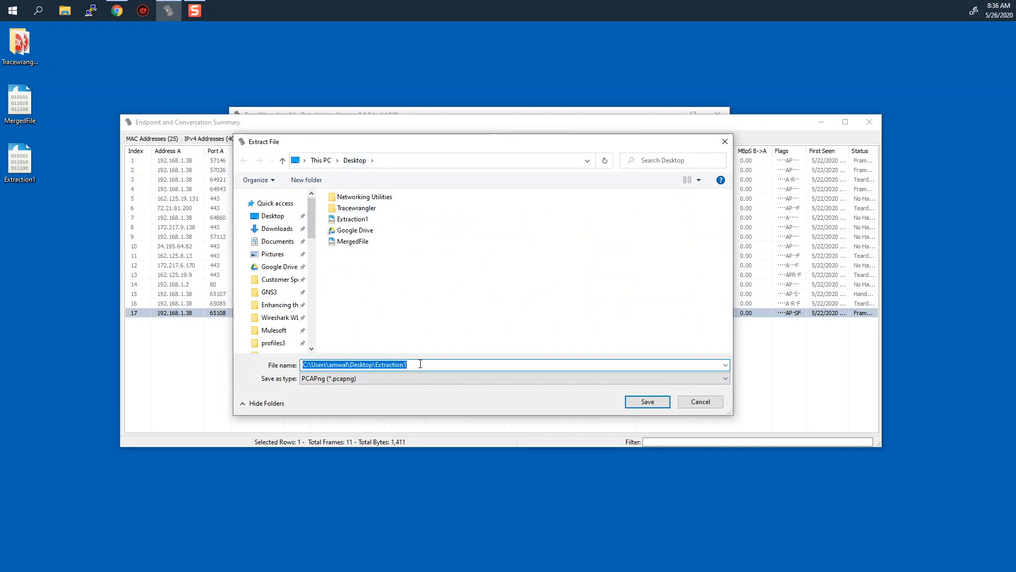
{"action": "left_click_drag", "start_coordinate": [420, 363], "coordinate": [302, 364]}
{"action": "type", "text": "Extraction"}
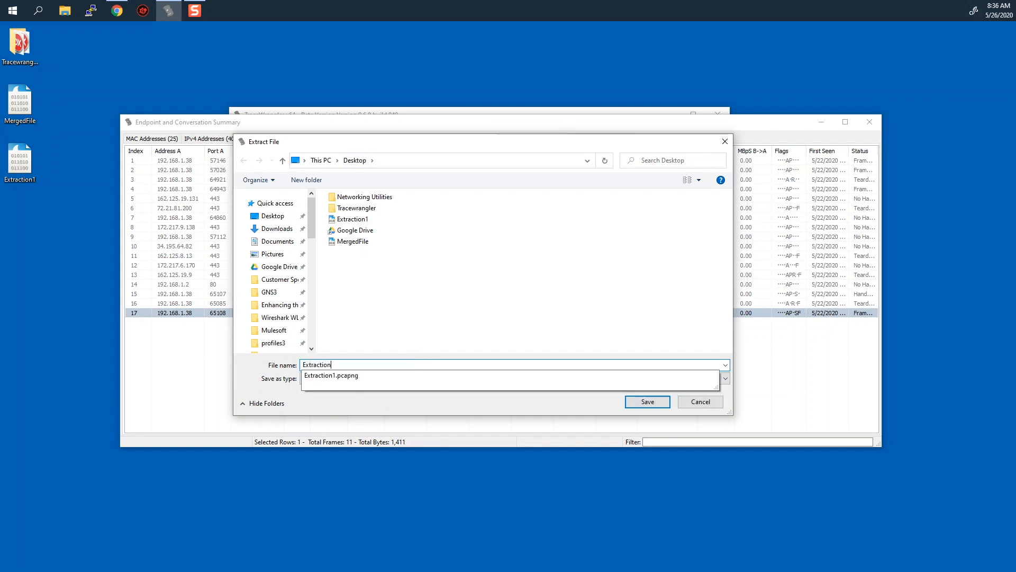
{"action": "type", "text": "2"}
{"action": "key", "text": "Return"}
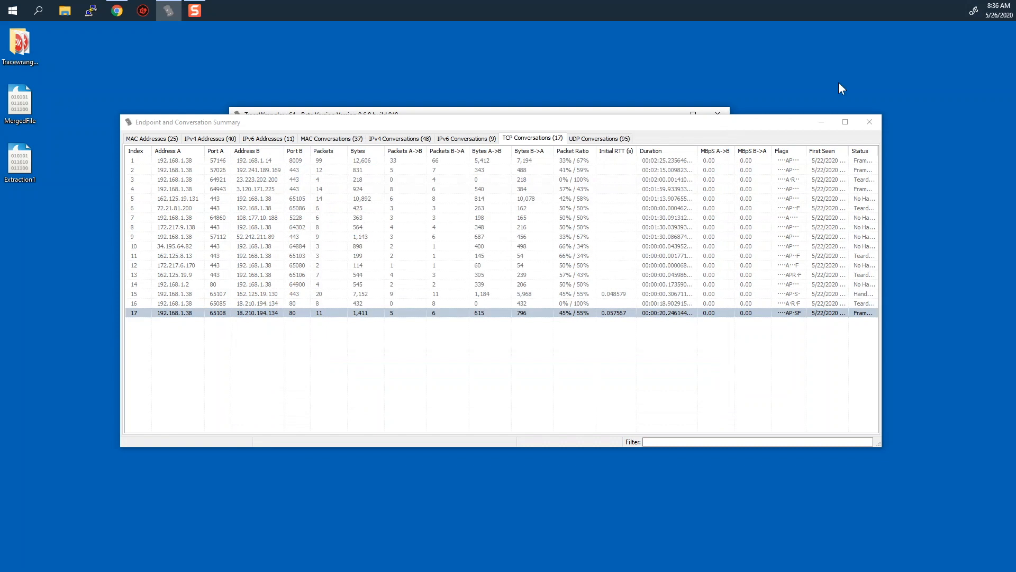
- Place Extraction2 below Extraction1 on the desktop, view its packets in Wireshark, and close the capture and the conversation summary
{"action": "left_click_drag", "start_coordinate": [674, 97], "coordinate": [31, 217]}
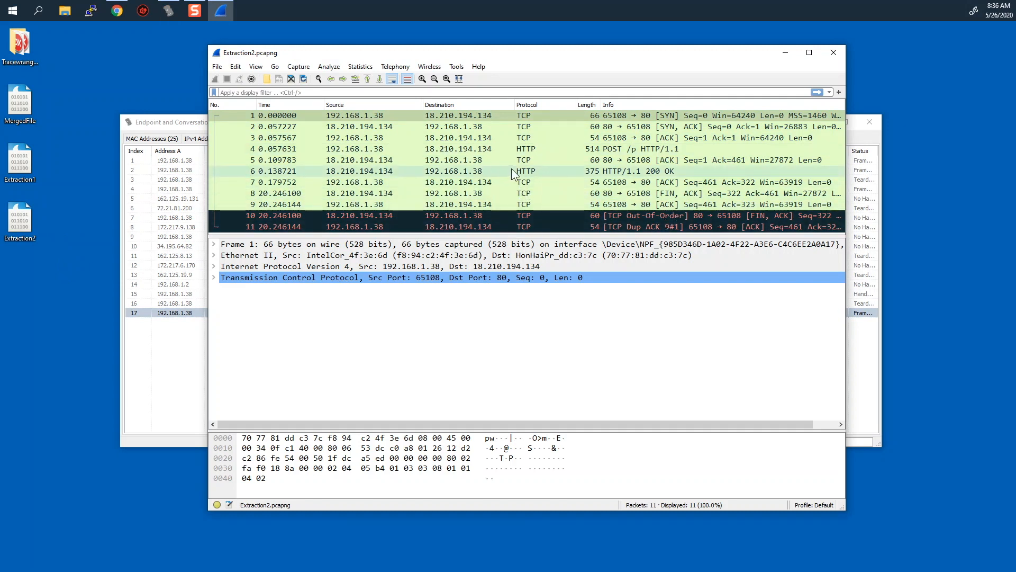
{"action": "left_click", "coordinate": [834, 53]}
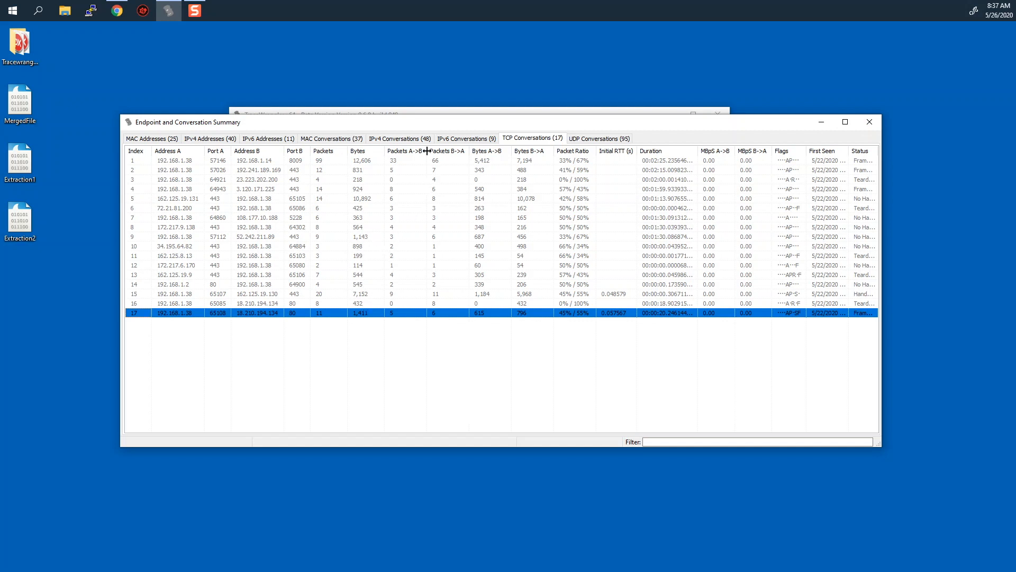
{"action": "left_click", "coordinate": [869, 122]}
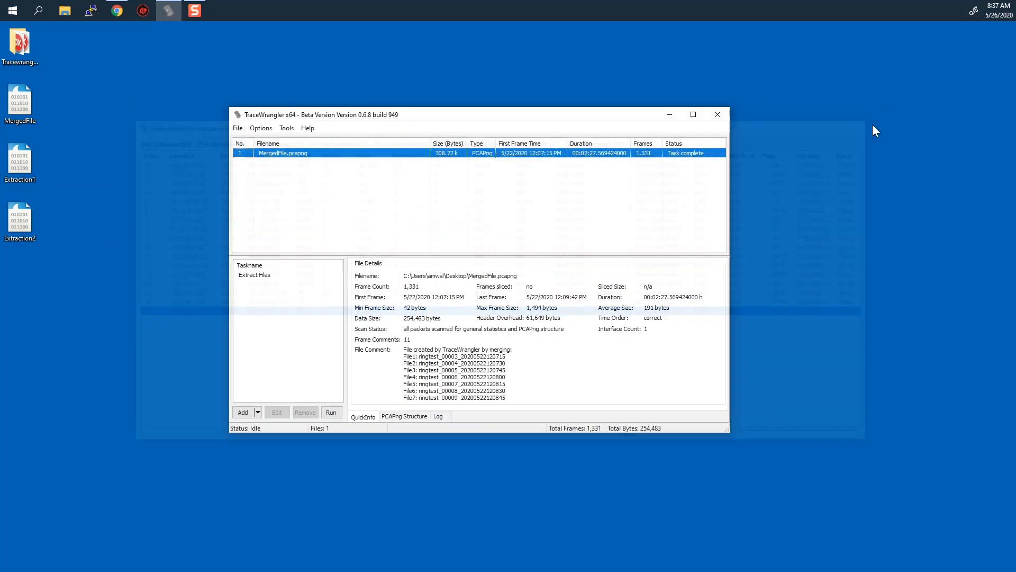
- Reopen the communication details of MergedFile, view the IPv4 conversations and close the summary
{"action": "left_click", "coordinate": [287, 129]}
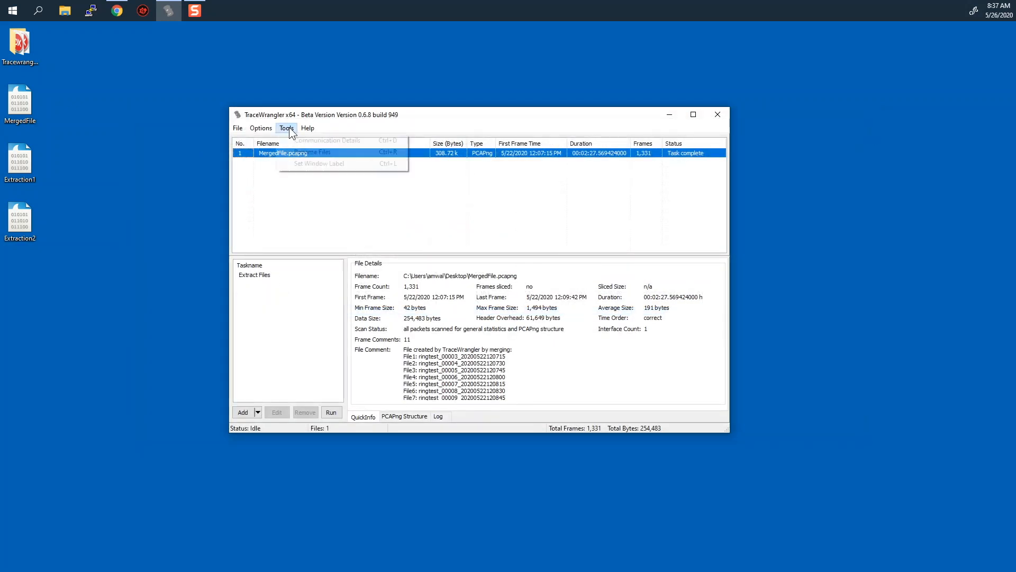
{"action": "left_click", "coordinate": [323, 141]}
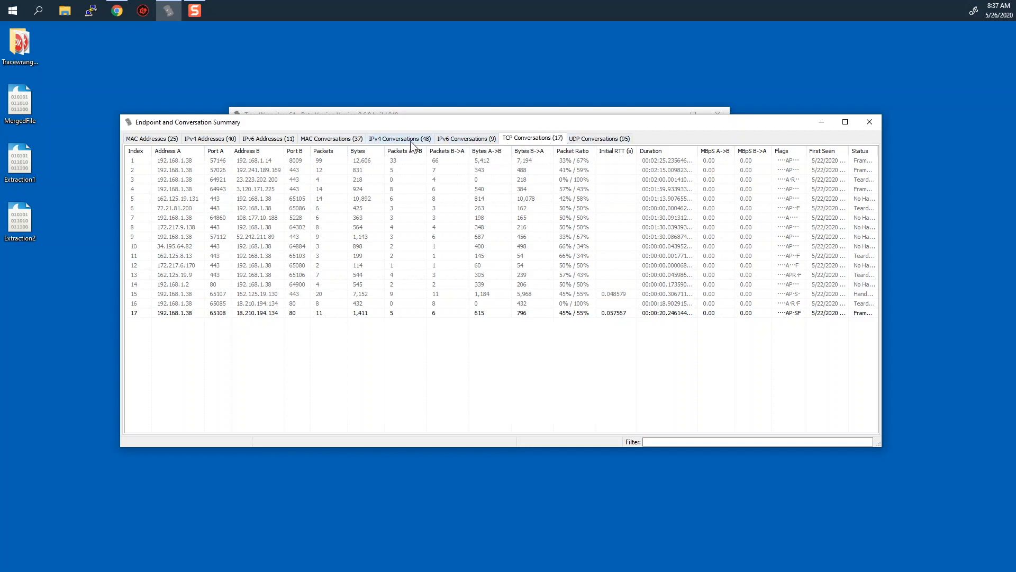
{"action": "left_click", "coordinate": [386, 140]}
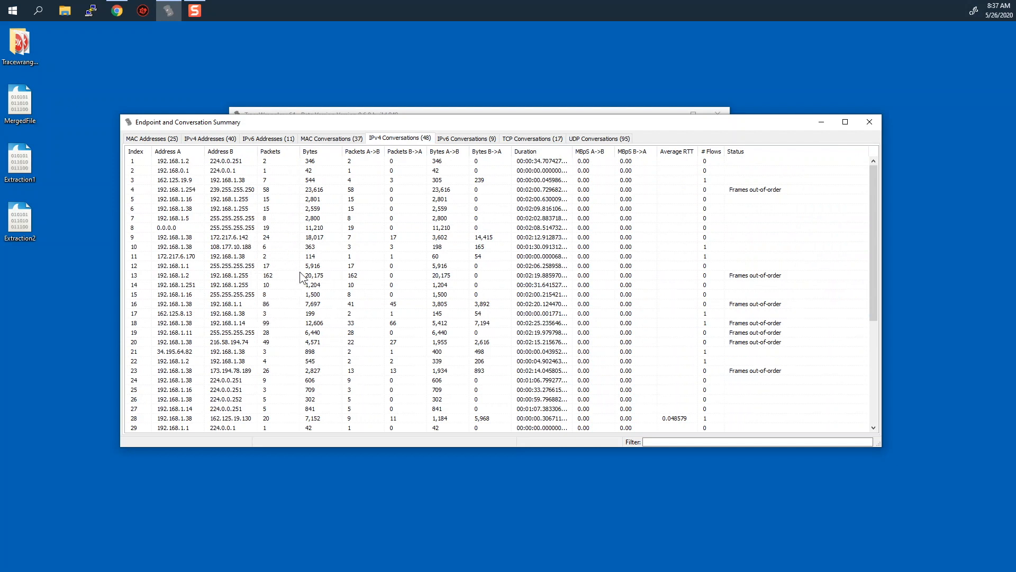
{"action": "left_click", "coordinate": [865, 125]}
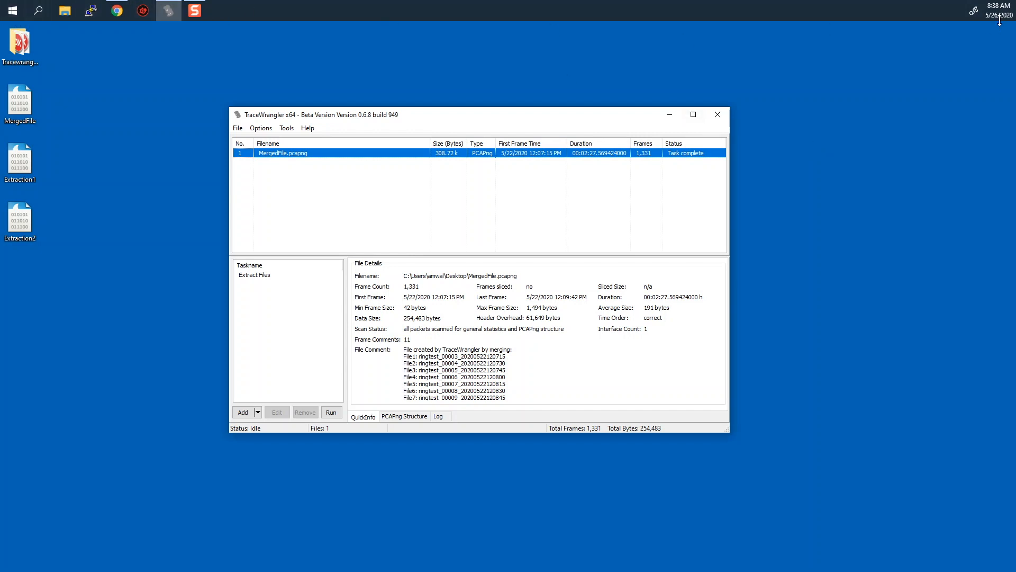
- Switch to Chrome, bring the TraceWrangler documentation window fully into view and highlight its Getting Started page address
{"action": "left_click", "coordinate": [117, 10]}
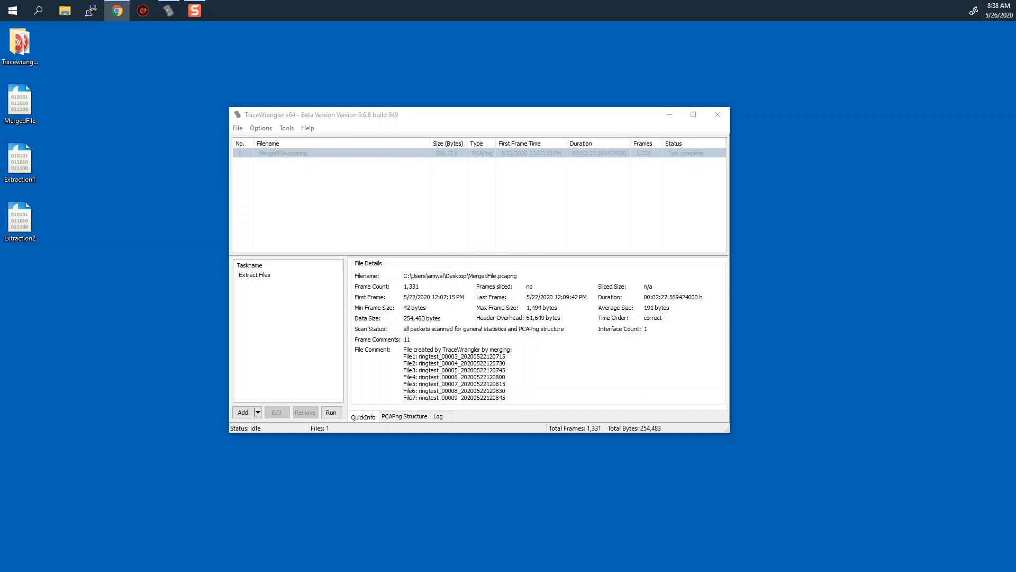
{"action": "left_click_drag", "start_coordinate": [1015, 40], "coordinate": [331, 30]}
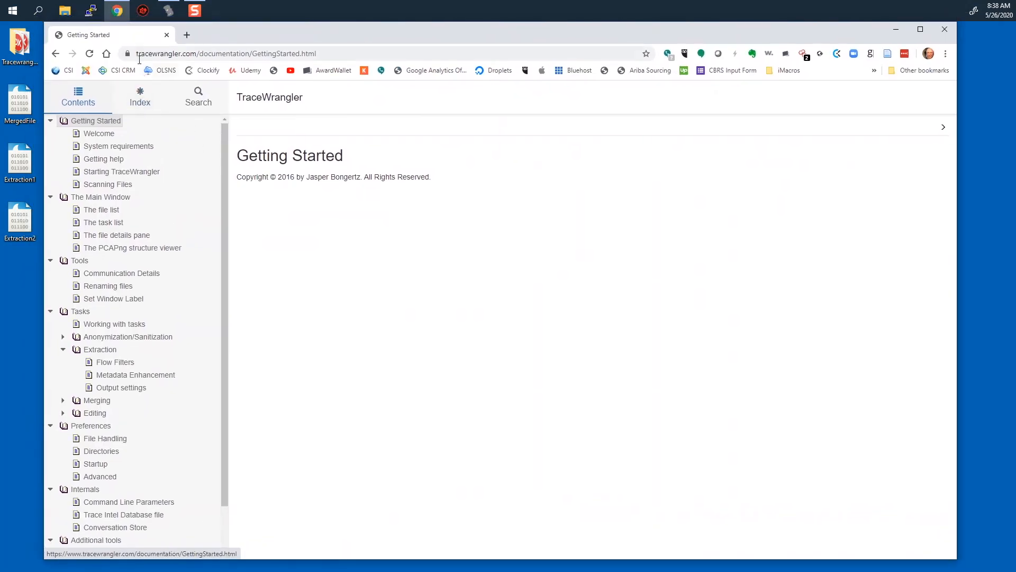
{"action": "left_click_drag", "start_coordinate": [136, 53], "coordinate": [347, 57]}
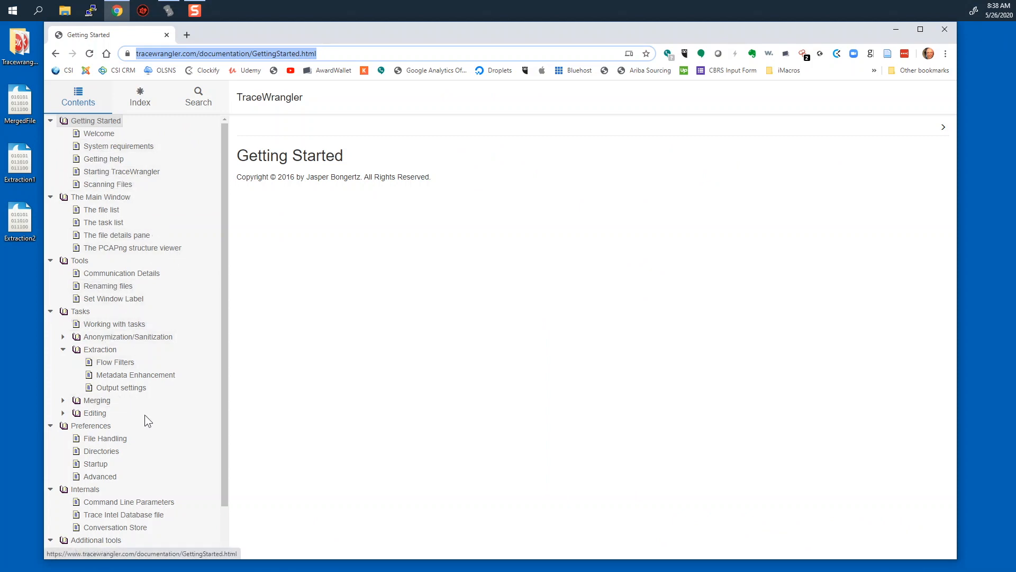
- View the System requirements, Getting help and Starting TraceWrangler pages, return to Getting help and close the browser
{"action": "left_click", "coordinate": [103, 148]}
{"action": "left_click", "coordinate": [103, 160]}
{"action": "left_click", "coordinate": [105, 173]}
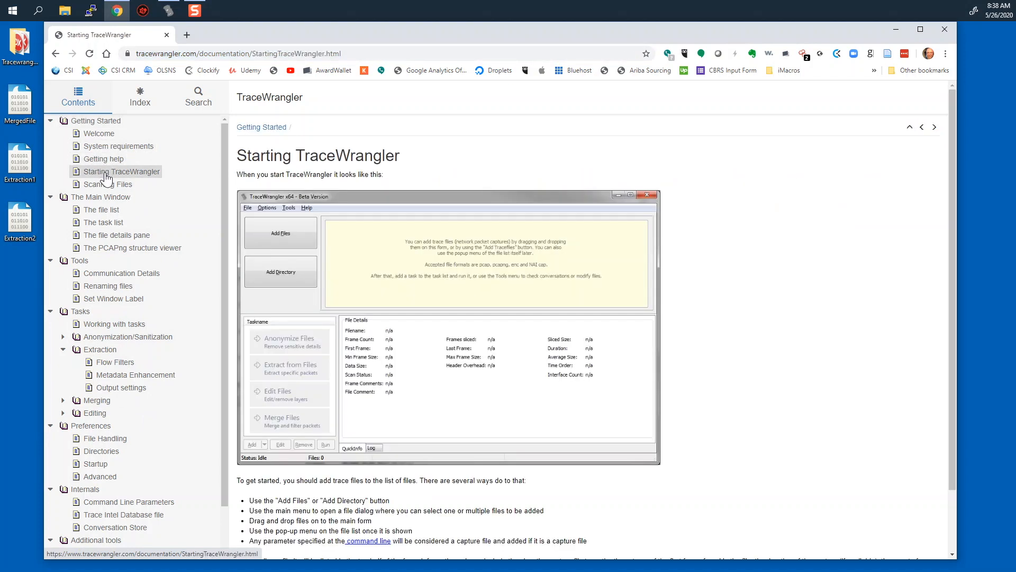
{"action": "left_click", "coordinate": [104, 159]}
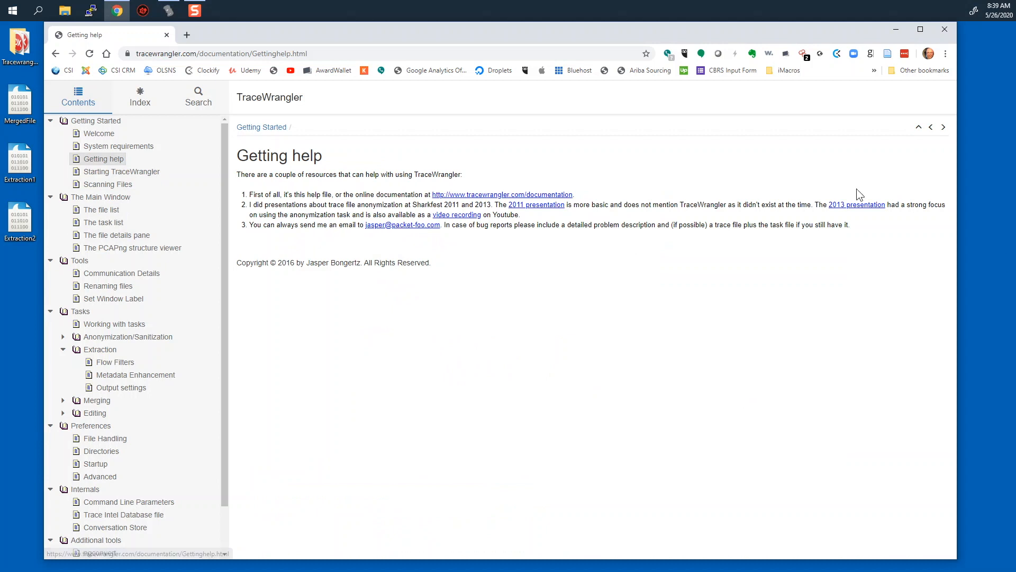
{"action": "left_click", "coordinate": [942, 30]}
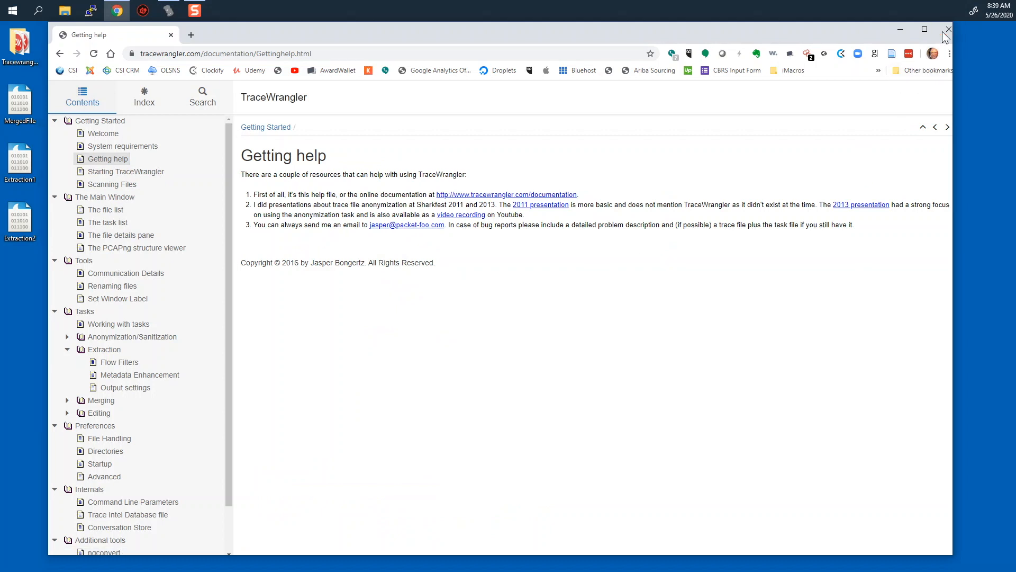